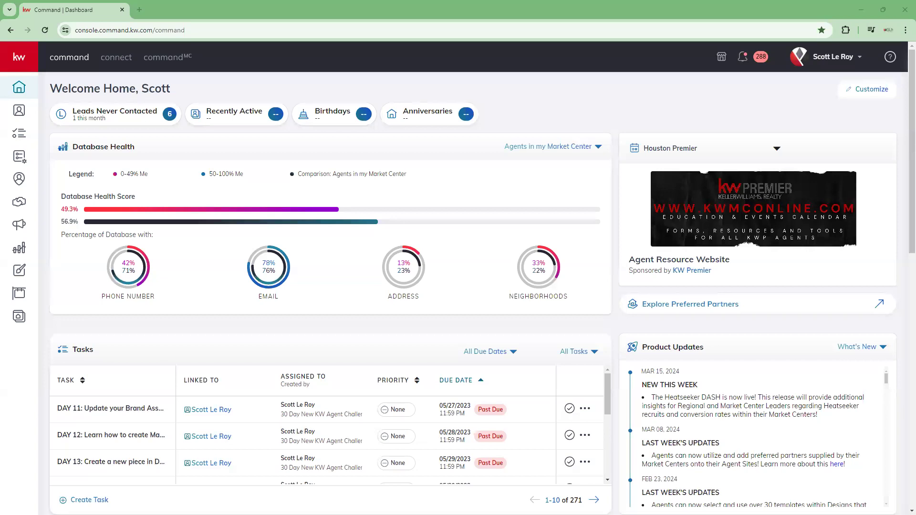
- Log out of the account and sign back in with the credentials already filled in
left_click(848, 52)
left_click(762, 289)
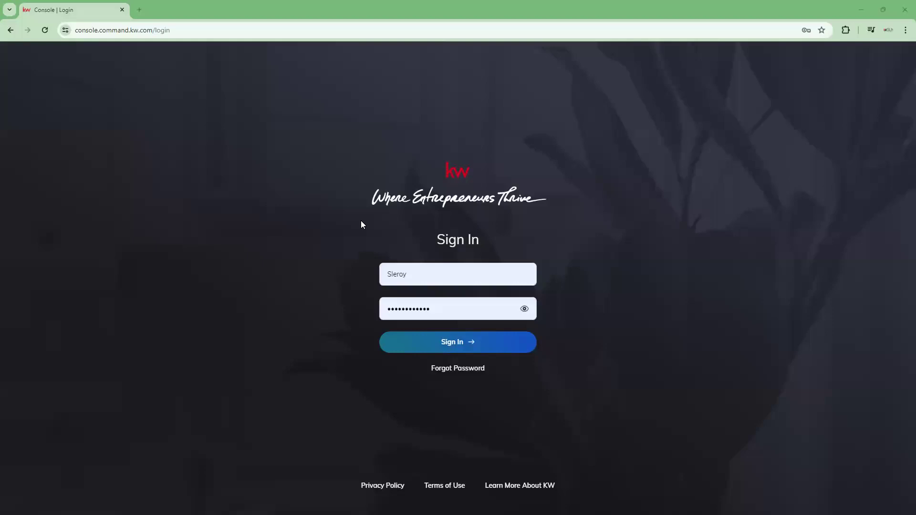
left_click(454, 348)
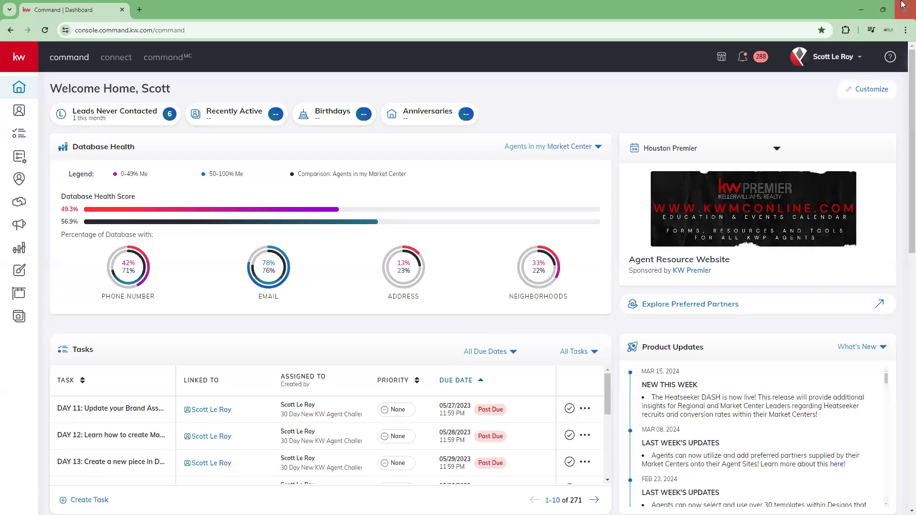
- Open the account settings and review the application connections down to the Social section
left_click(827, 57)
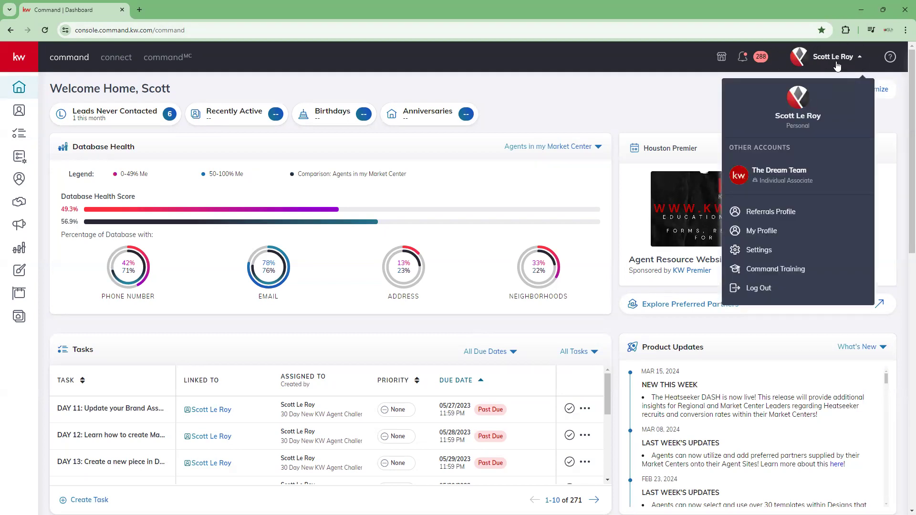
left_click(768, 253)
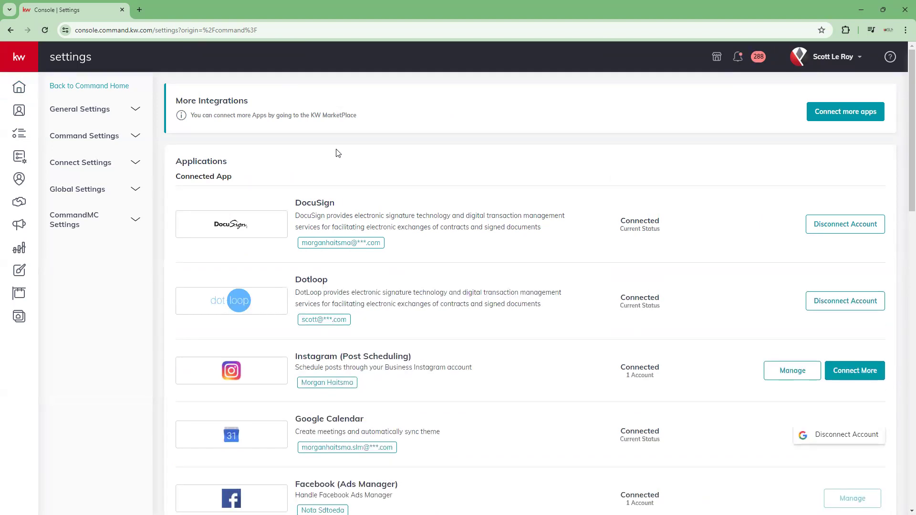
scroll(338, 153, "down", 2)
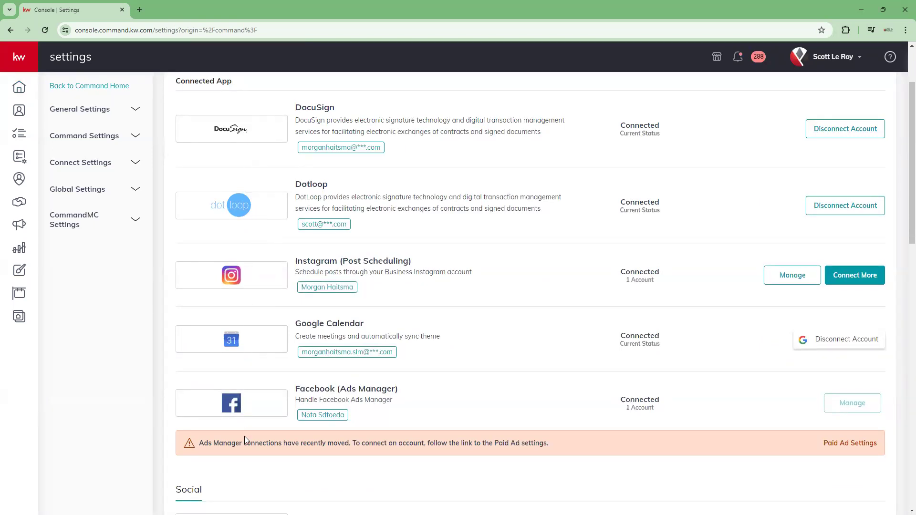
scroll(245, 201, "up", 2)
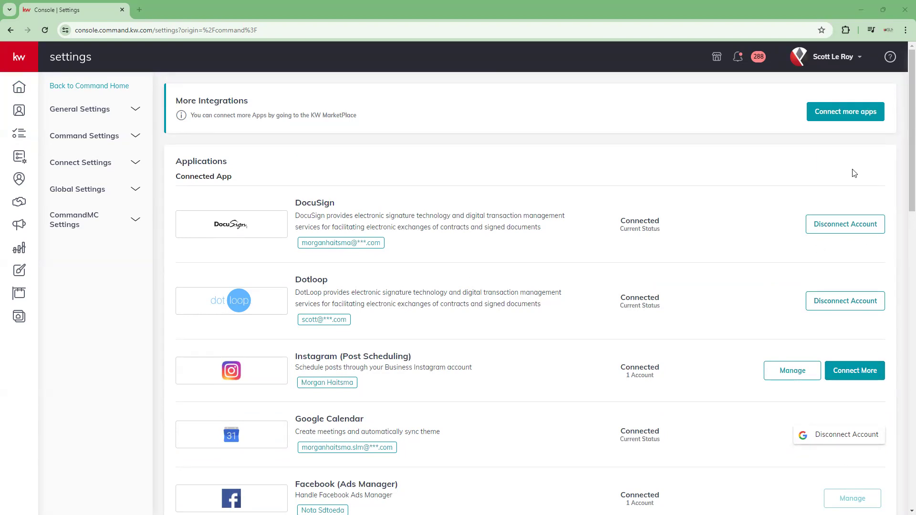
scroll(286, 158, "down", 5)
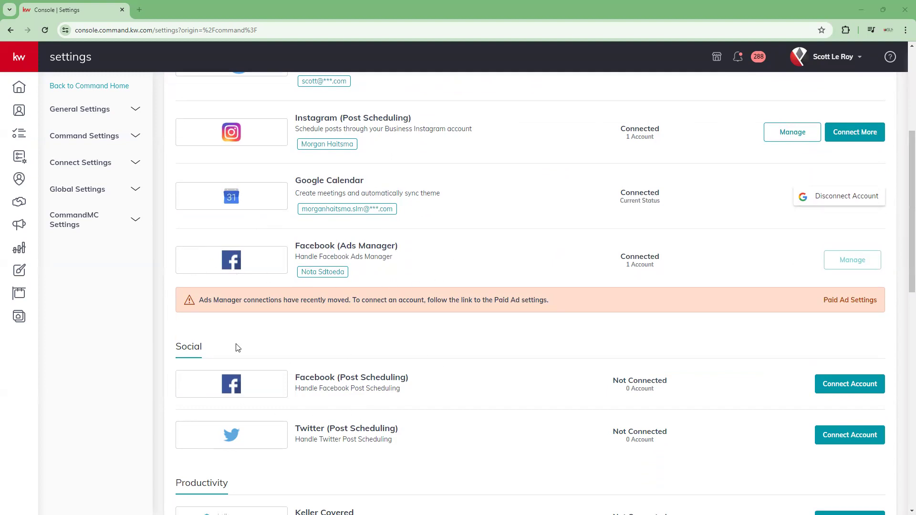
scroll(237, 348, "down", 4)
scroll(323, 354, "up", 4)
scroll(477, 376, "down", 1)
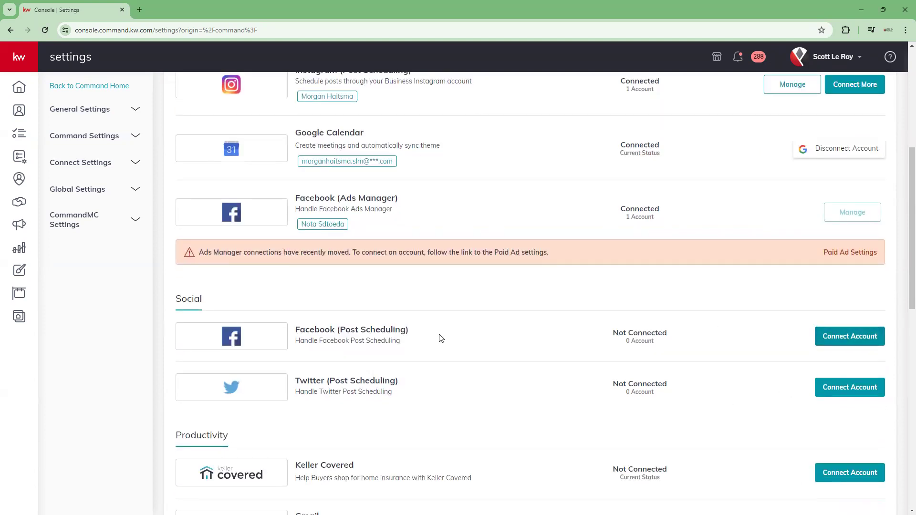
- Try to connect a Facebook account for post scheduling by approving the Keller Williams API access request, and close the authorisation window
left_click(843, 337)
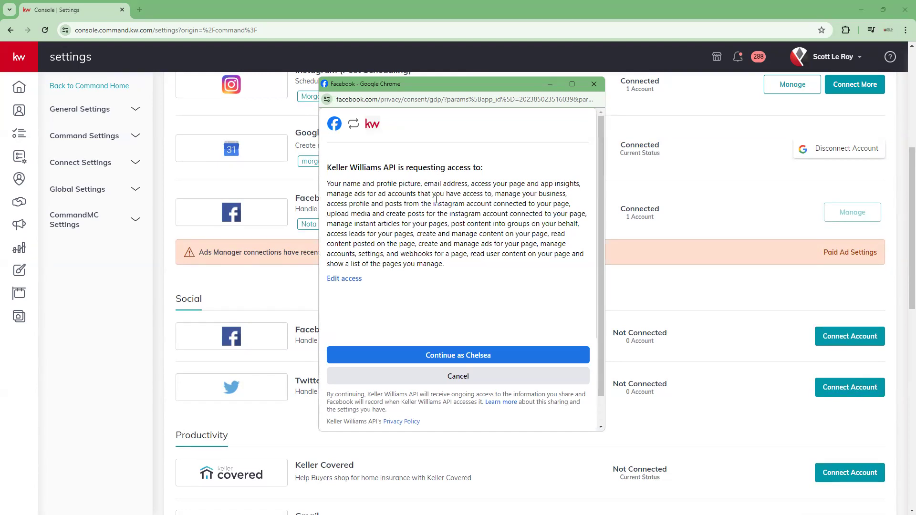
left_click(476, 355)
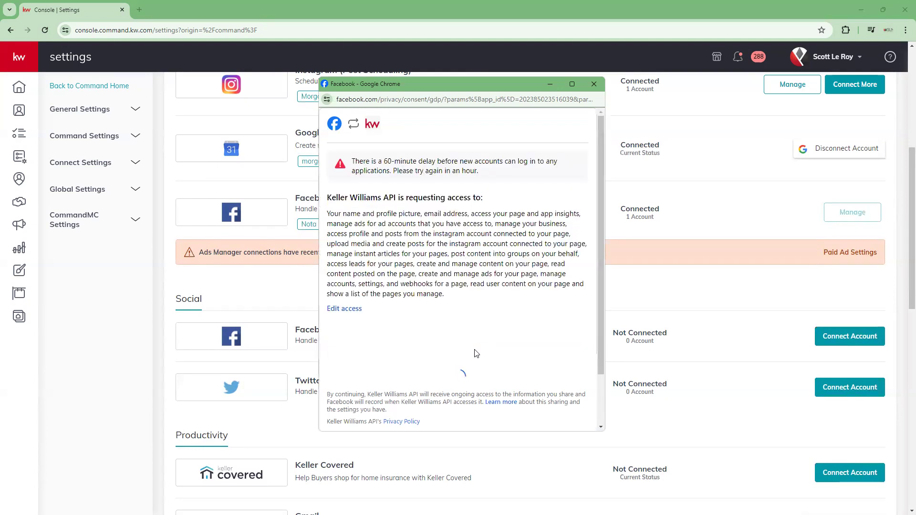
left_click(600, 89)
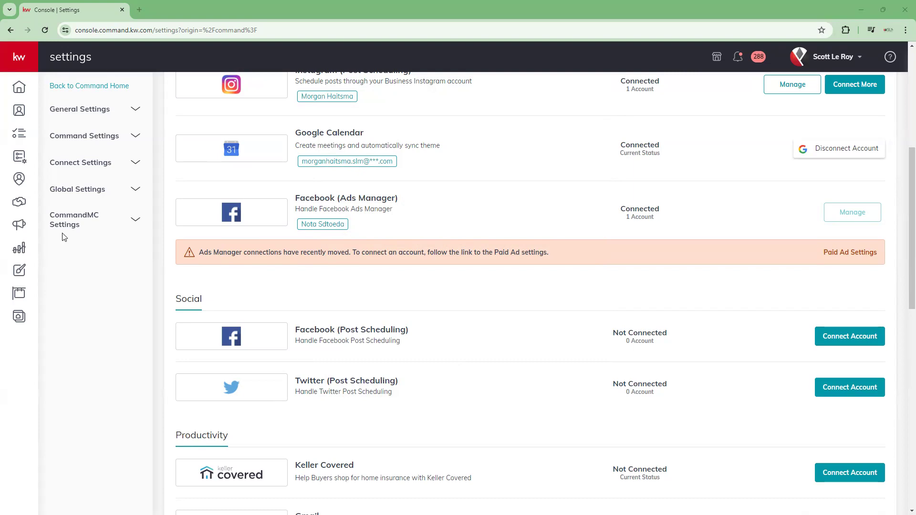
- Switch to the YouTube video "Paid Ads 101 1/17" and play it in full screen
left_click_drag(62, 233, 591, 87)
left_click(647, 91)
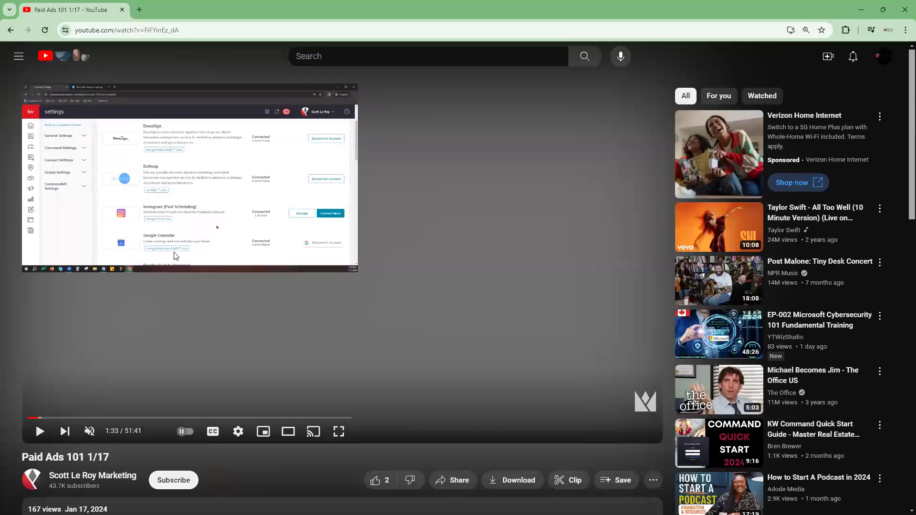
left_click(39, 432)
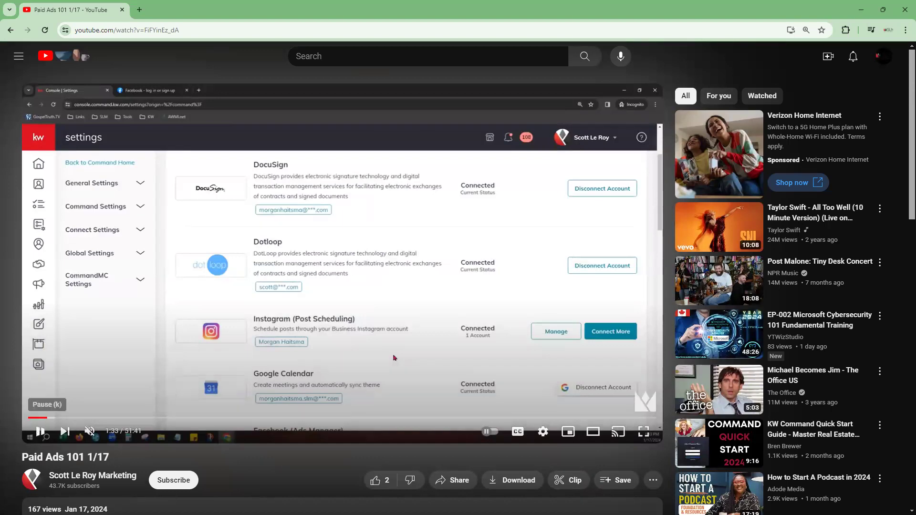
left_click(643, 433)
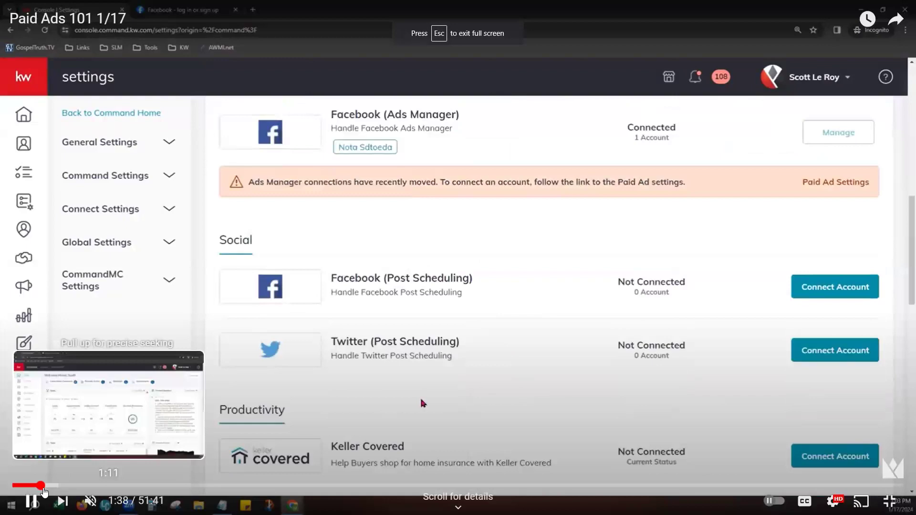
left_click(40, 486)
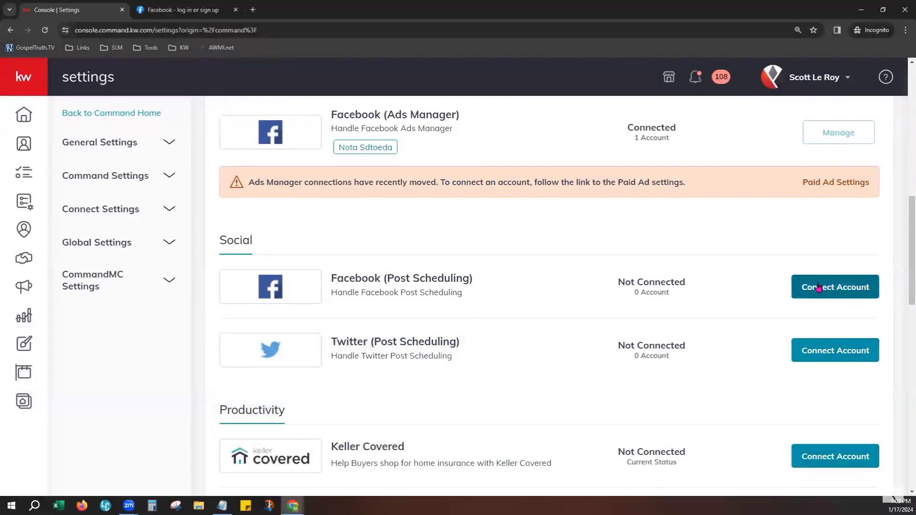
- Start connecting Facebook (Post Scheduling) and log in with the Facebook account's e-mail and password
left_click(838, 287)
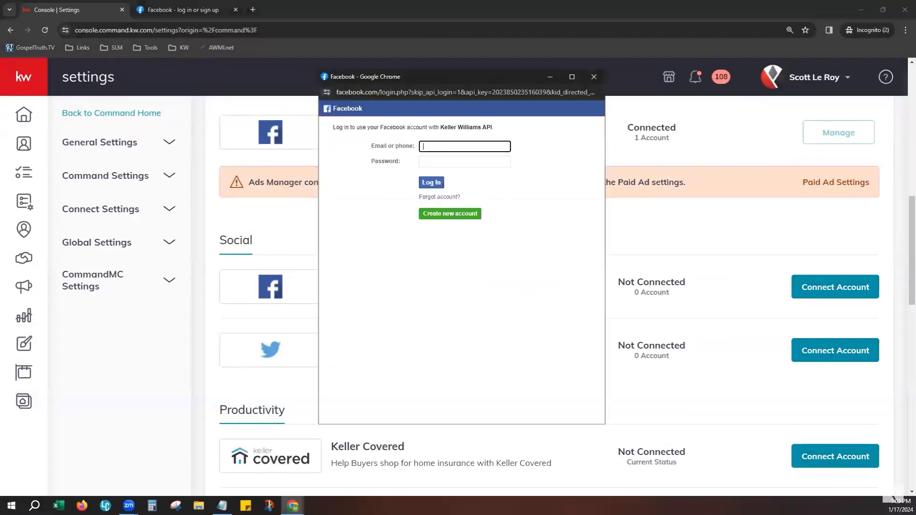
key("alt+Tab")
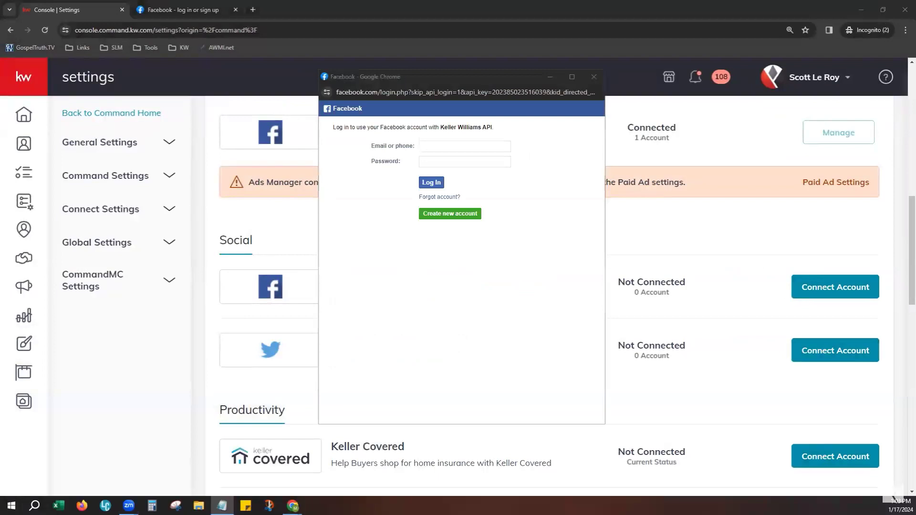
left_click(435, 147)
key("ctrl+v")
key("alt+Tab")
left_click(459, 162)
key("ctrl+v")
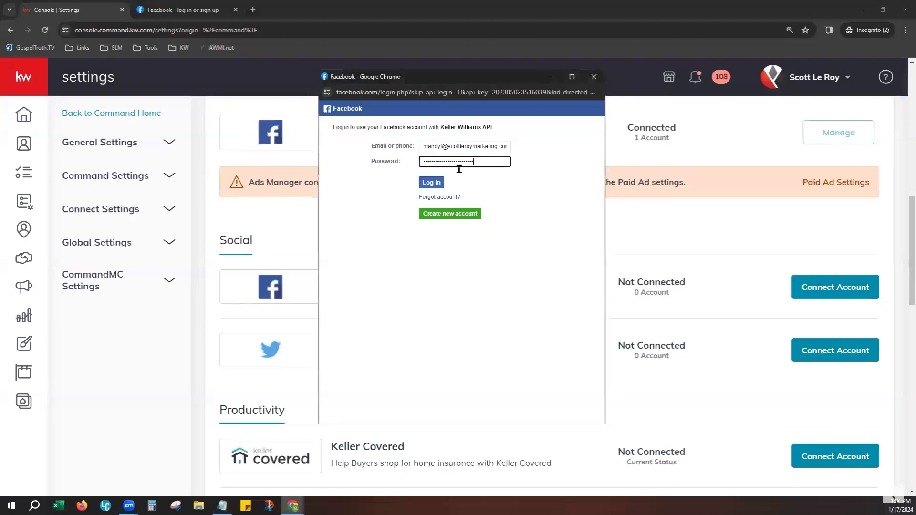
left_click(434, 183)
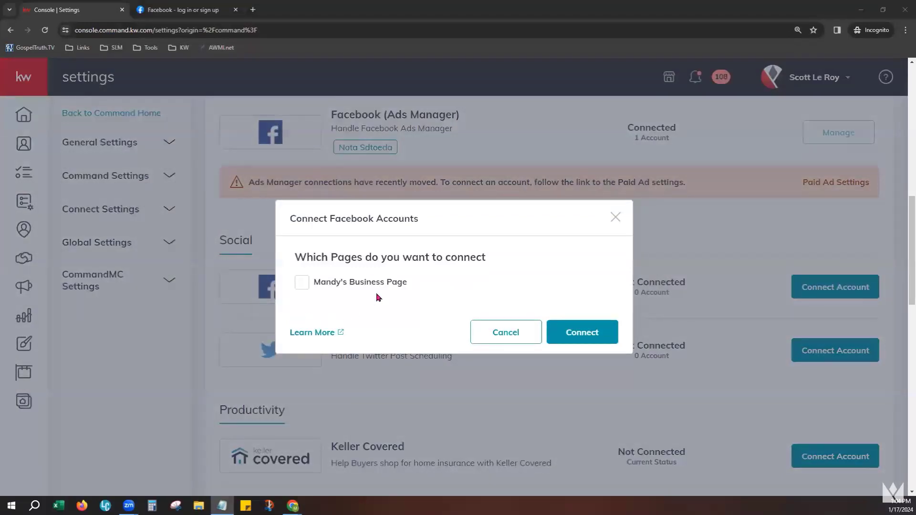
- Connect the offered business page and check the Facebook (Post Scheduling) entry among the connected apps
left_click(302, 284)
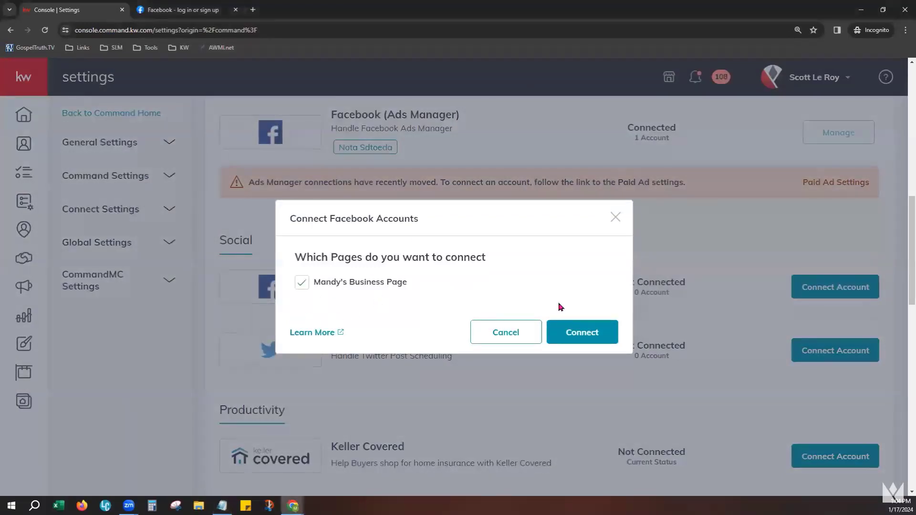
left_click(573, 330)
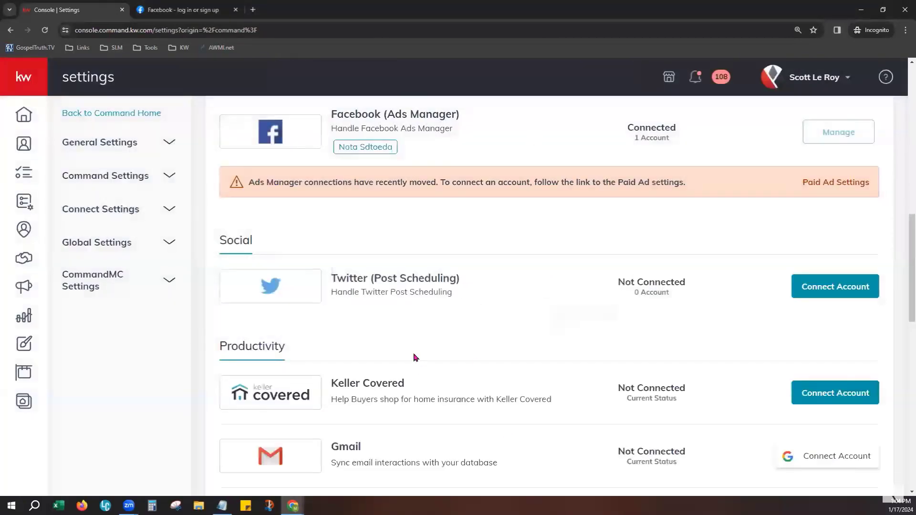
scroll(420, 351, "up", 1)
scroll(420, 351, "up", 4)
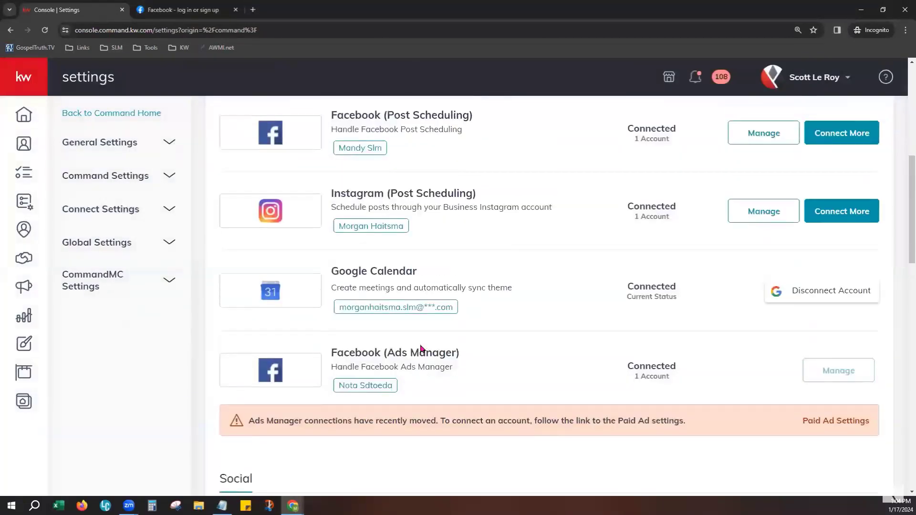
scroll(421, 349, "up", 3)
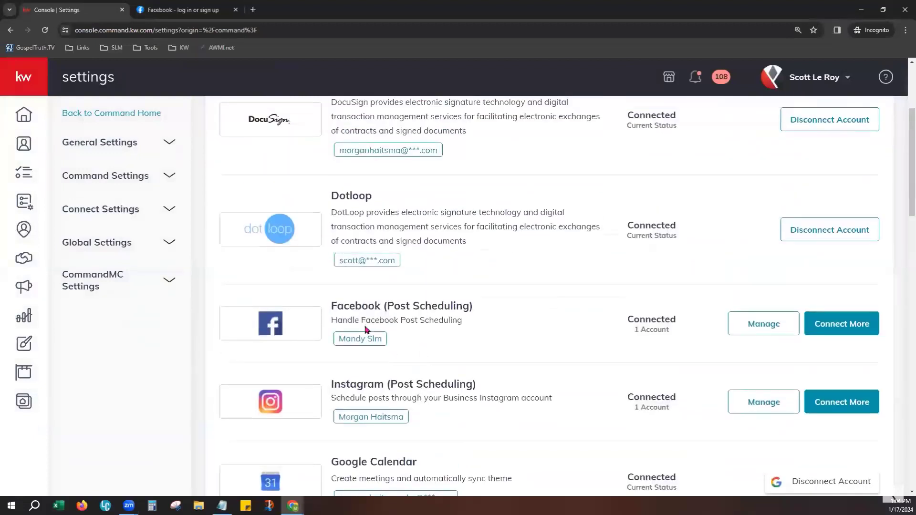
left_click_drag(356, 310, 476, 310)
left_click(495, 340)
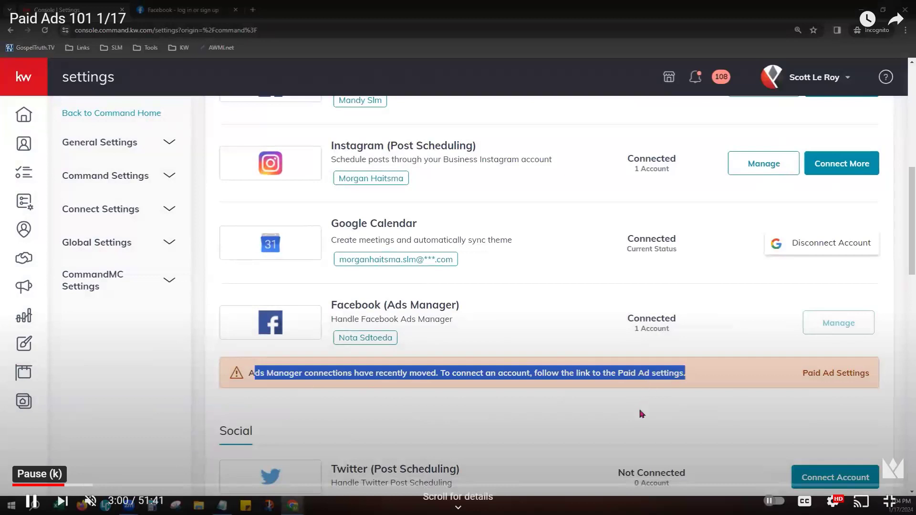
- Exit the full-screen video, skip ahead to the Facebook Pages part at about 3:43, and pause it there
left_click(31, 501)
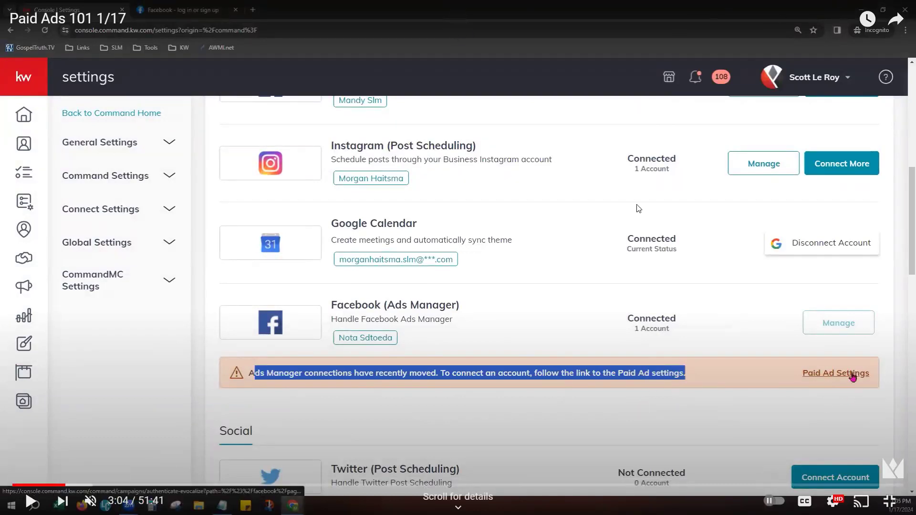
double_click(640, 208)
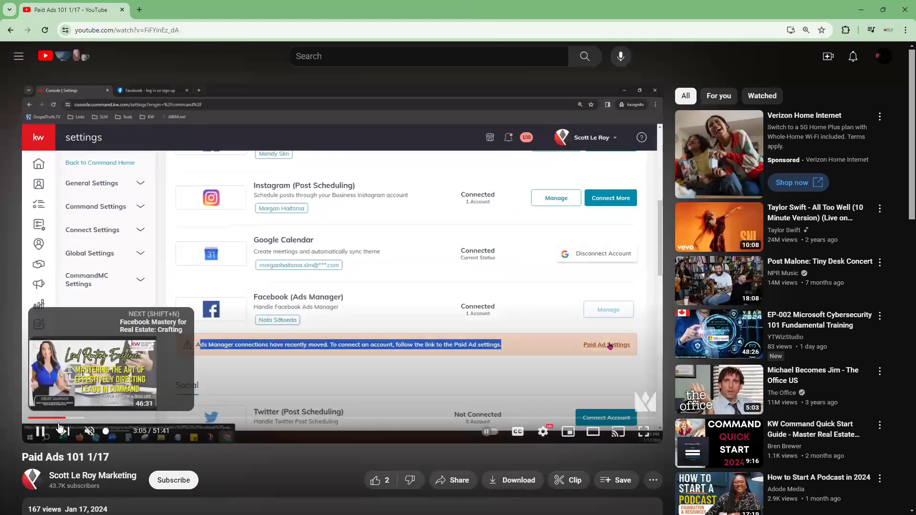
left_click(73, 418)
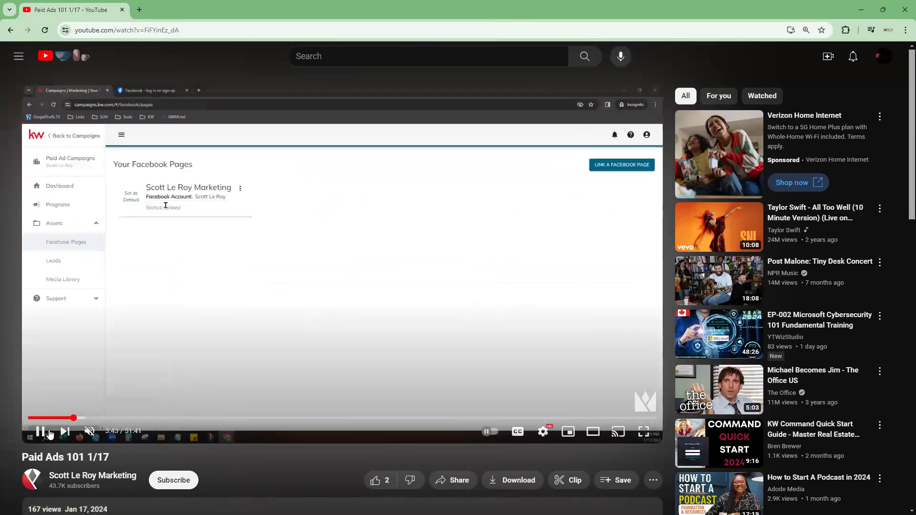
left_click(49, 434)
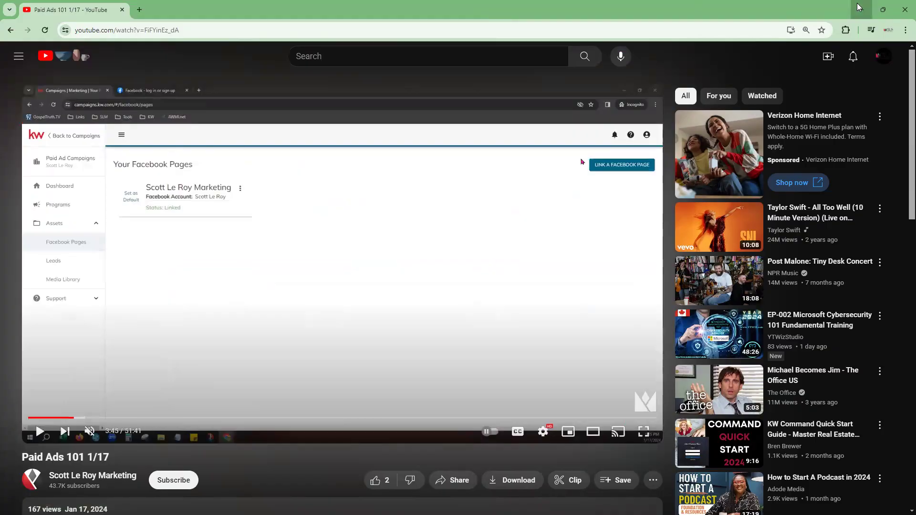
- Return to the Command settings and review the connected apps and the Social connections
left_click(860, 6)
scroll(518, 375, "up", 3)
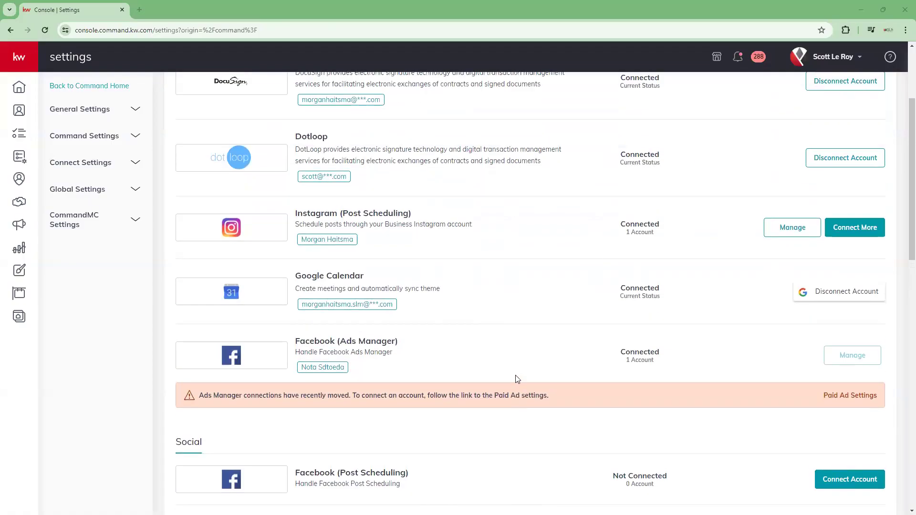
scroll(523, 371, "up", 2)
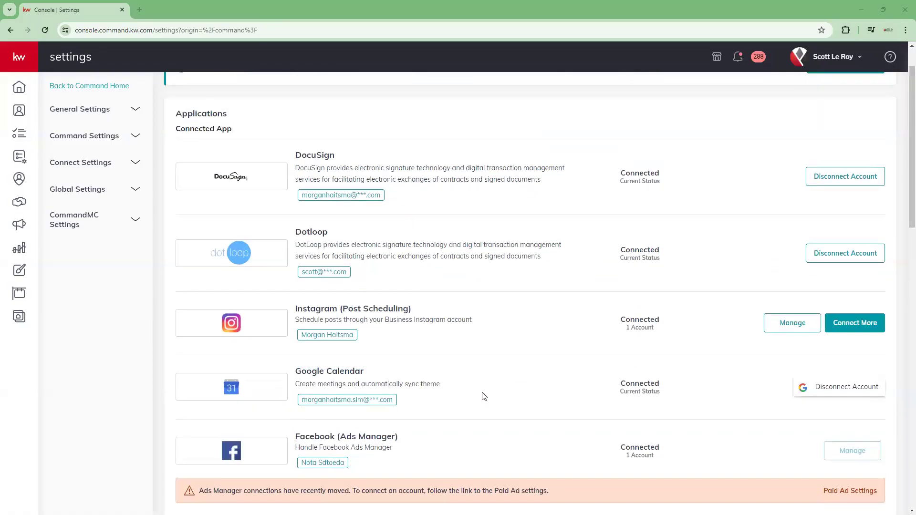
scroll(448, 340, "down", 6)
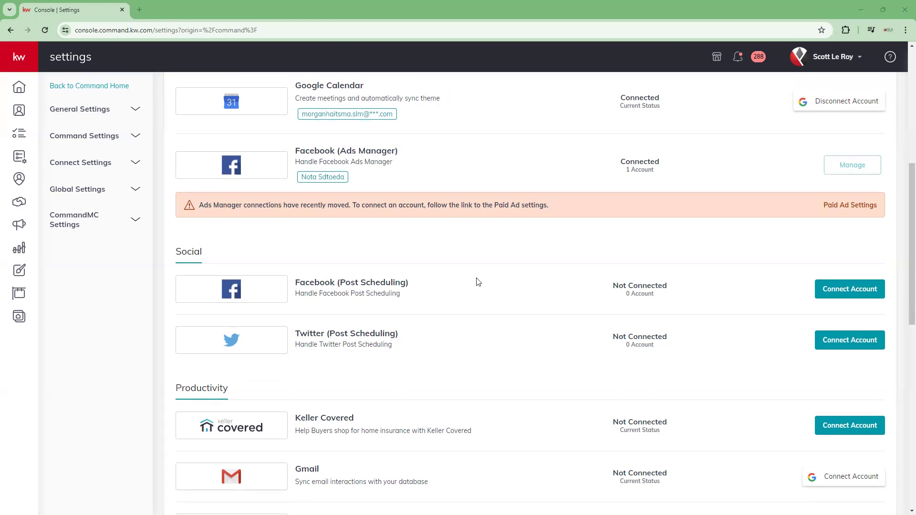
scroll(479, 282, "up", 7)
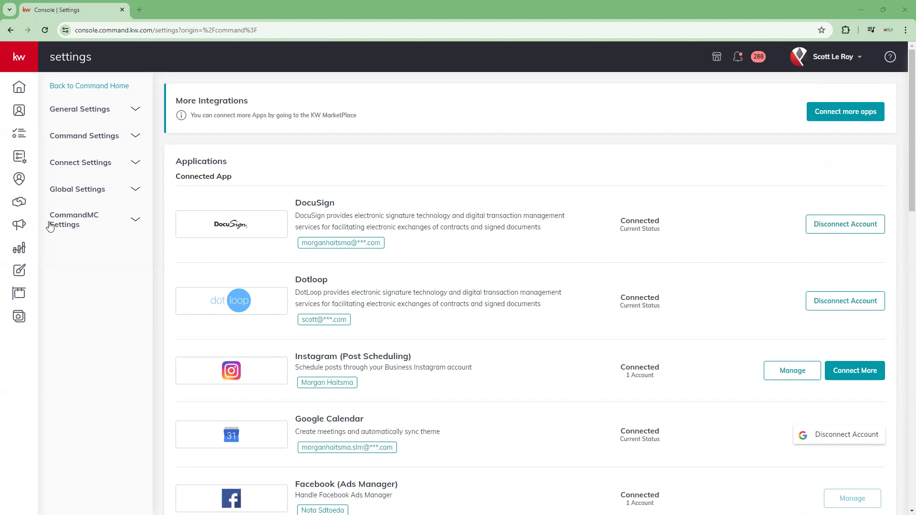
- Open the Designs page and start creating a new Social design
left_click(19, 276)
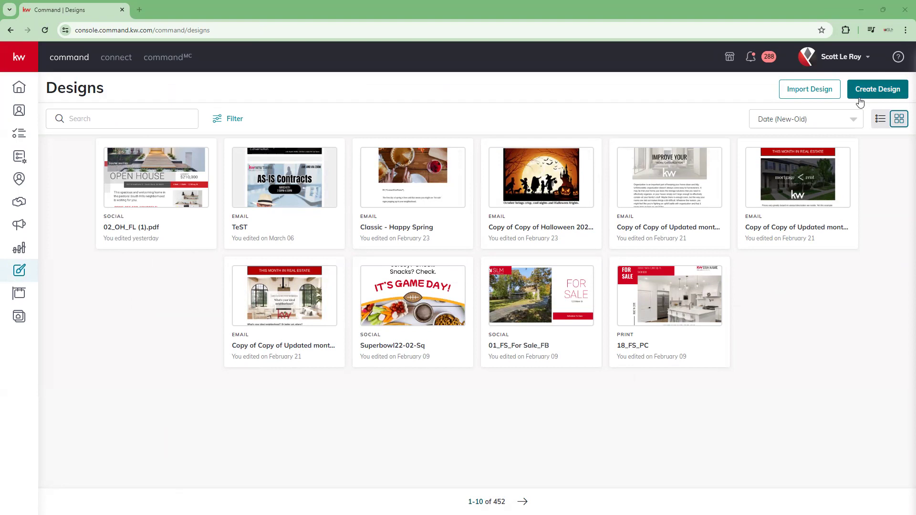
left_click(882, 91)
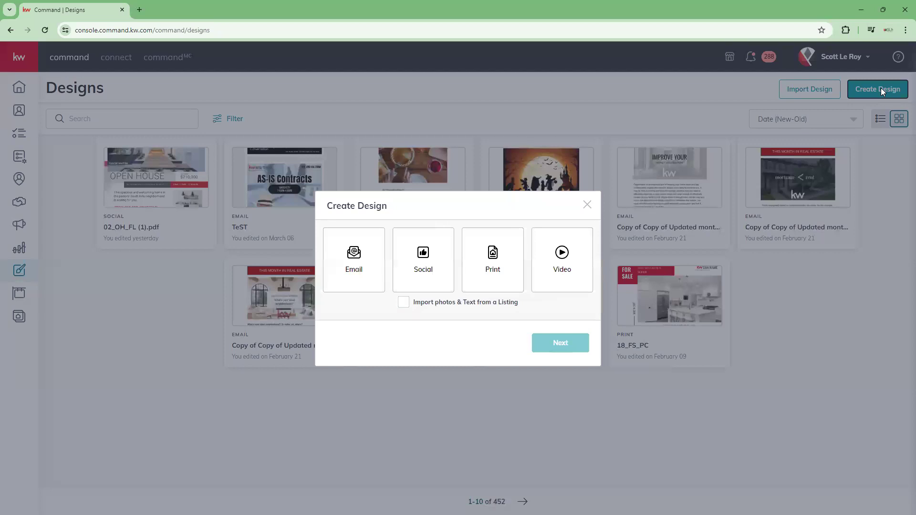
left_click(421, 265)
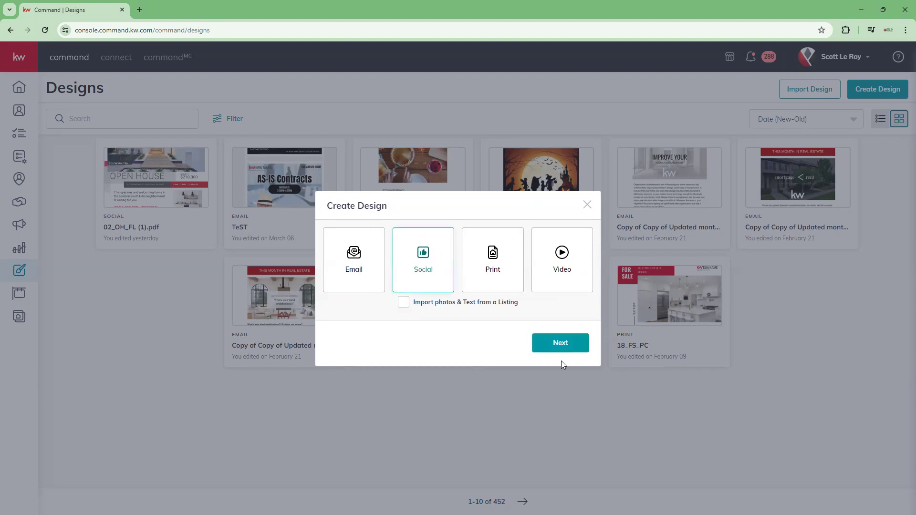
left_click(571, 348)
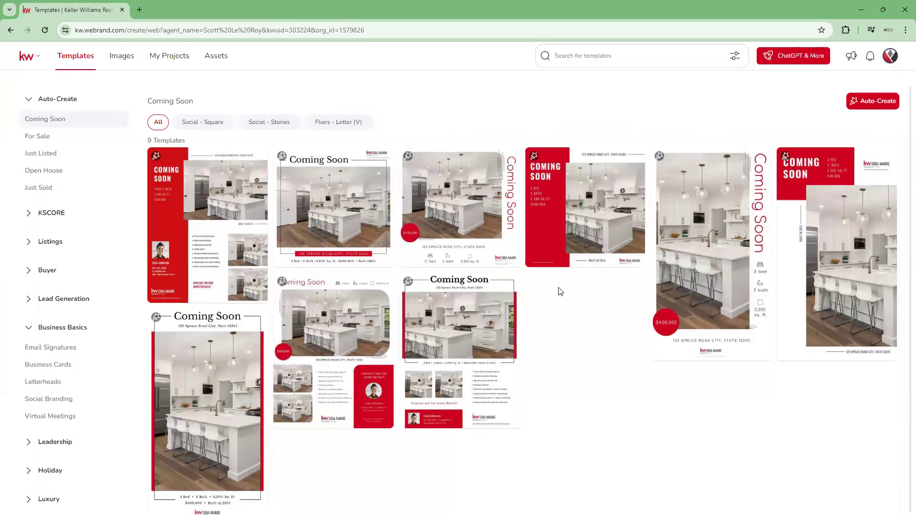
- Collapse all expanded template categories, including Business Basics, Auto-Create, Español and Collections
mouse_move(340, 257)
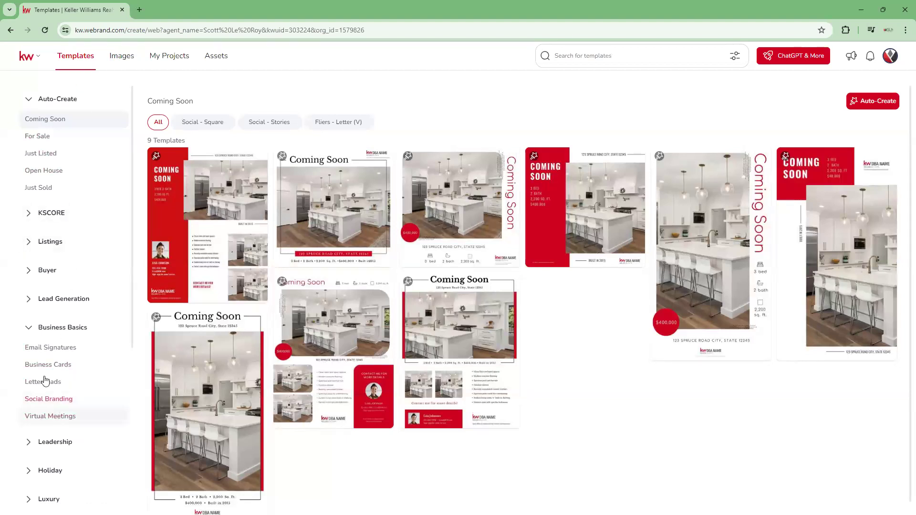
left_click(27, 326)
scroll(36, 444, "down", 4)
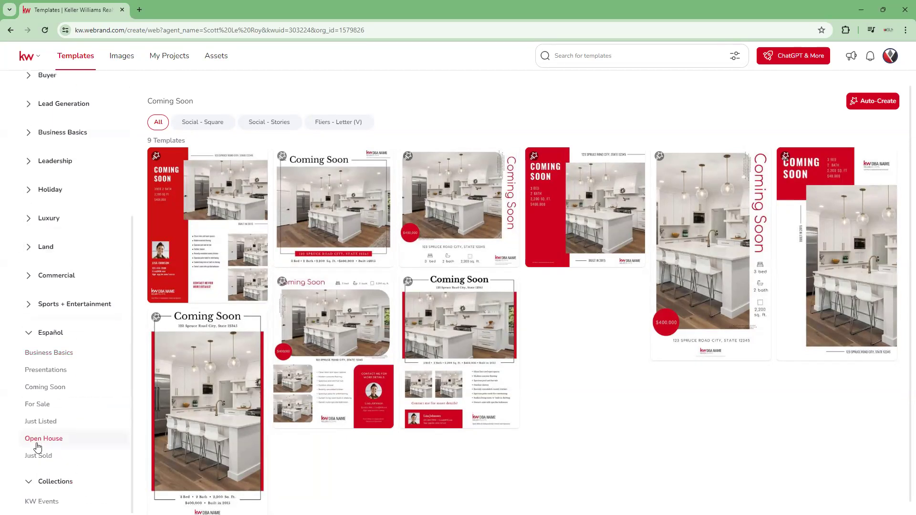
scroll(34, 478, "up", 4)
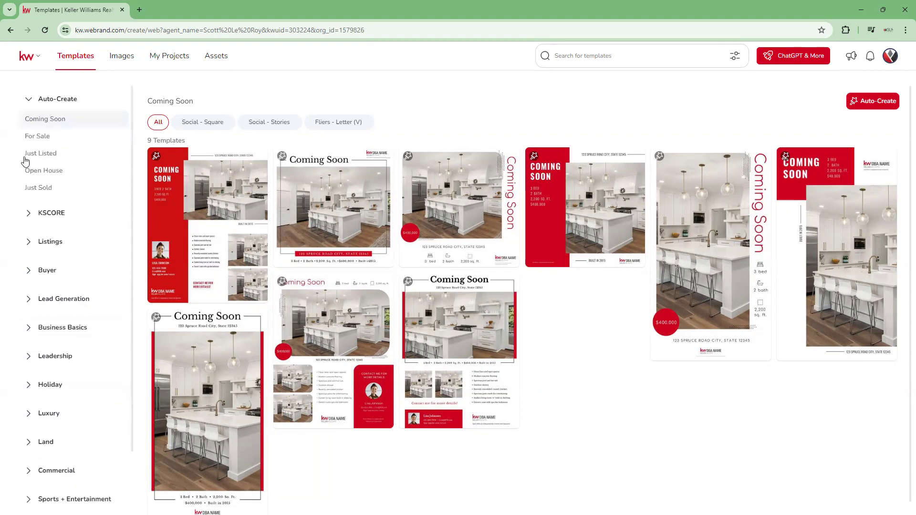
left_click(29, 98)
left_click(29, 474)
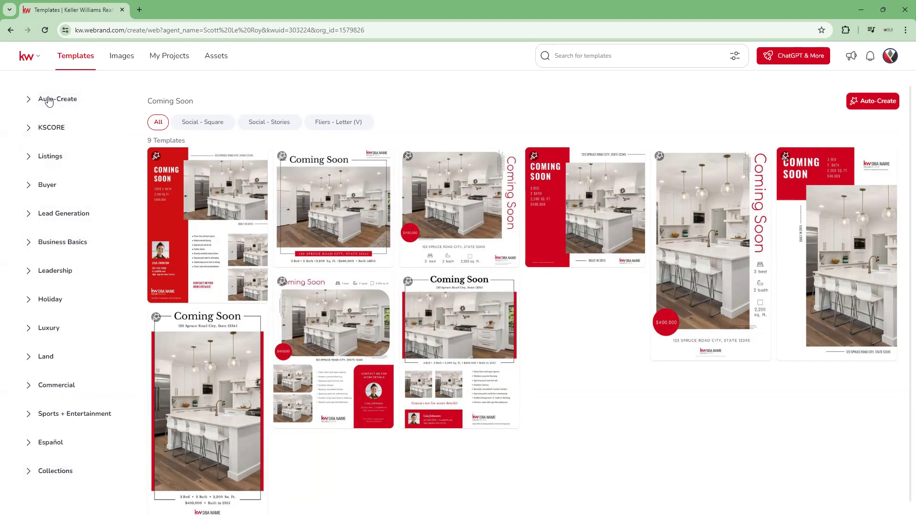
- Browse the Just Listed templates under Listings and use the template 16_JL_PC
left_click(40, 159)
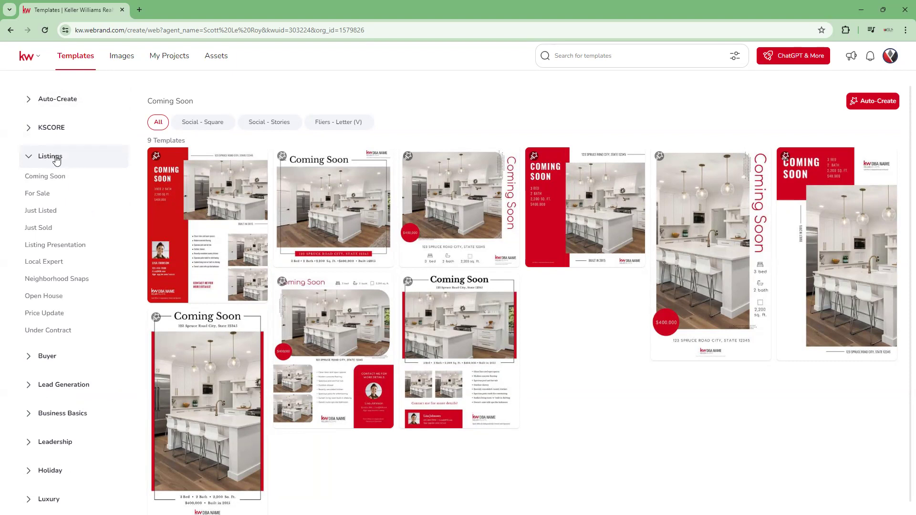
left_click(39, 212)
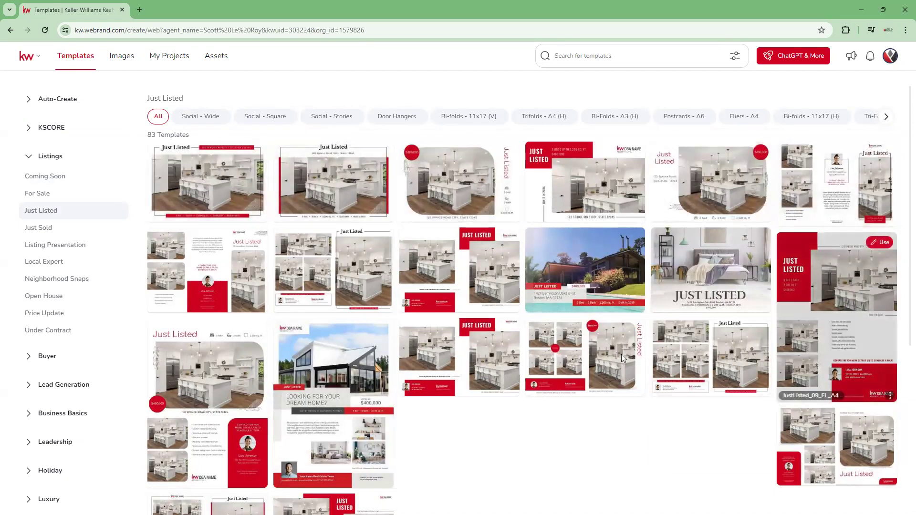
scroll(221, 365, "down", 2)
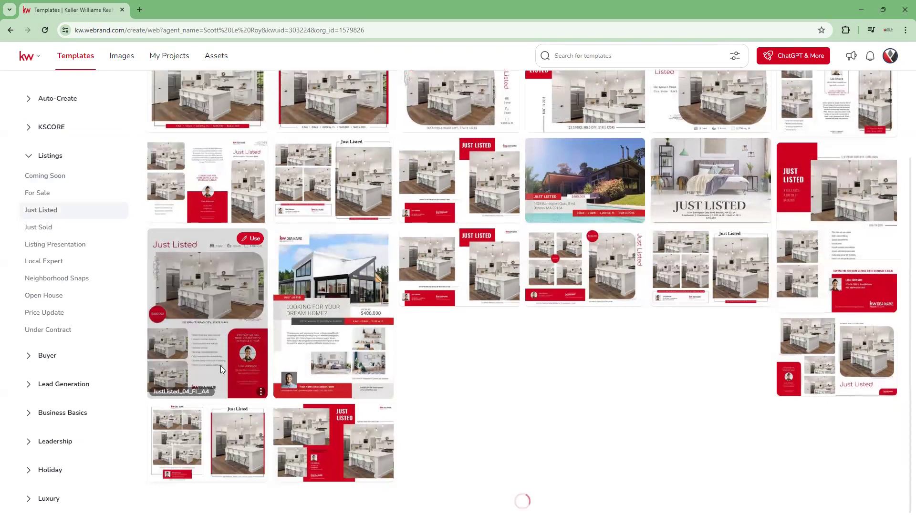
scroll(221, 366, "up", 2)
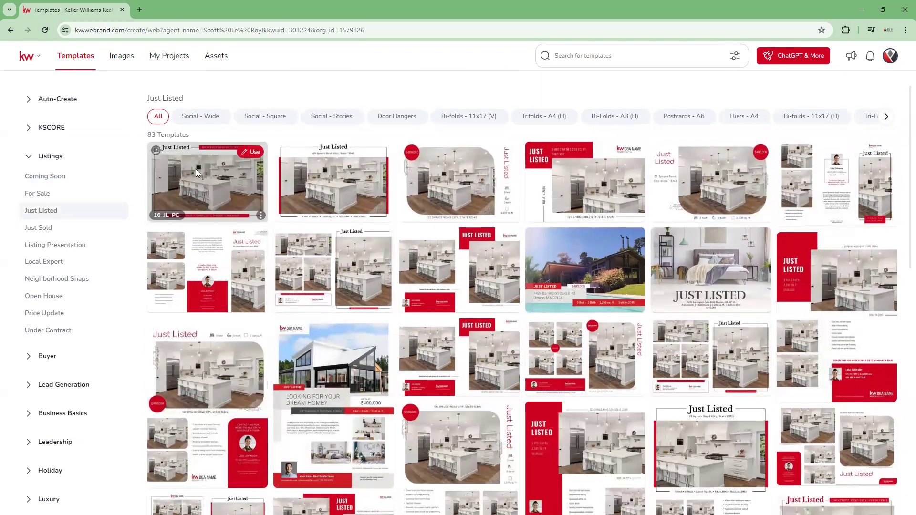
left_click(249, 152)
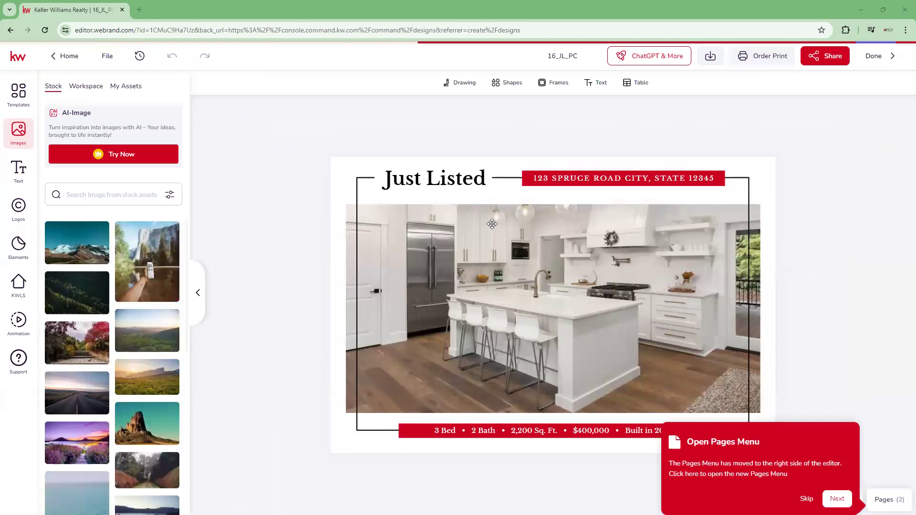
- Show the page overview and examine the selectable elements of the Just Listed postcard, such as the frame, address and photo
left_click(836, 498)
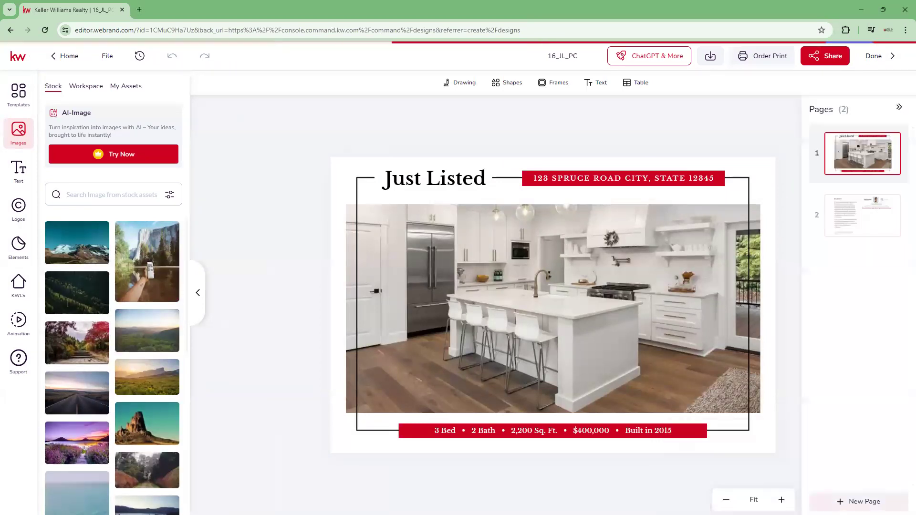
left_click(480, 193)
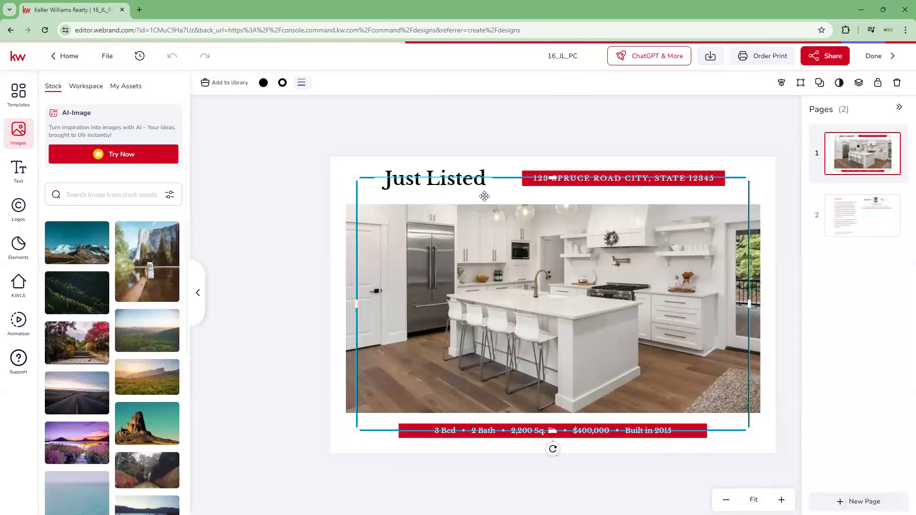
left_click(325, 174)
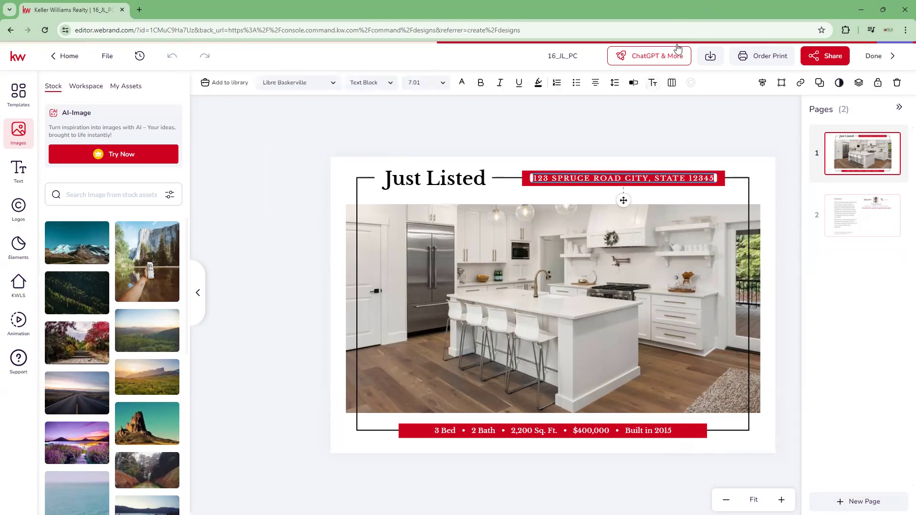
left_click(495, 128)
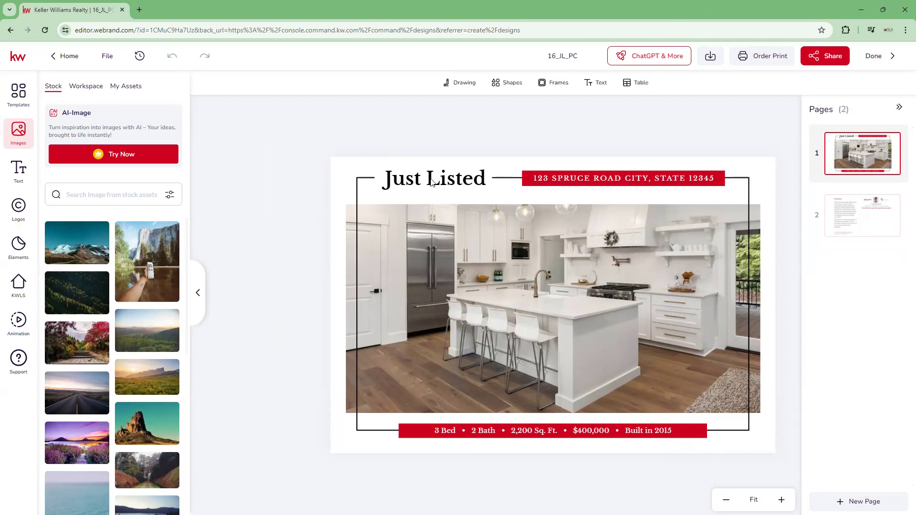
left_click(630, 294)
left_click(602, 447)
- Replace the street name in the postcard's address banner with MAIN and deselect the text
left_click(620, 181)
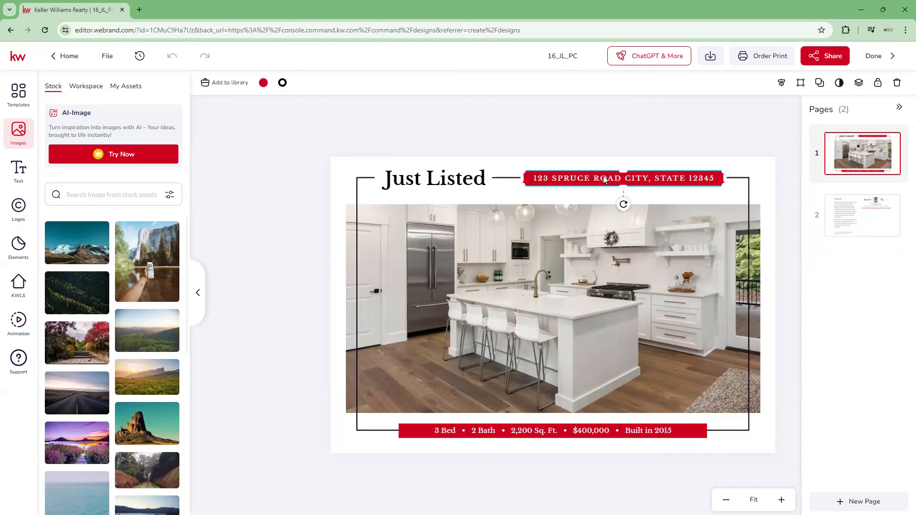
left_click(580, 183)
double_click(563, 180)
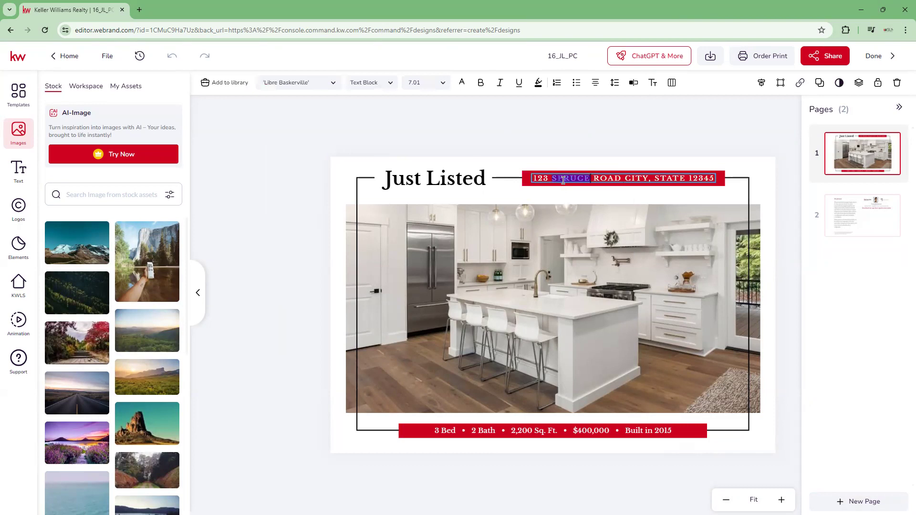
type("MAIN")
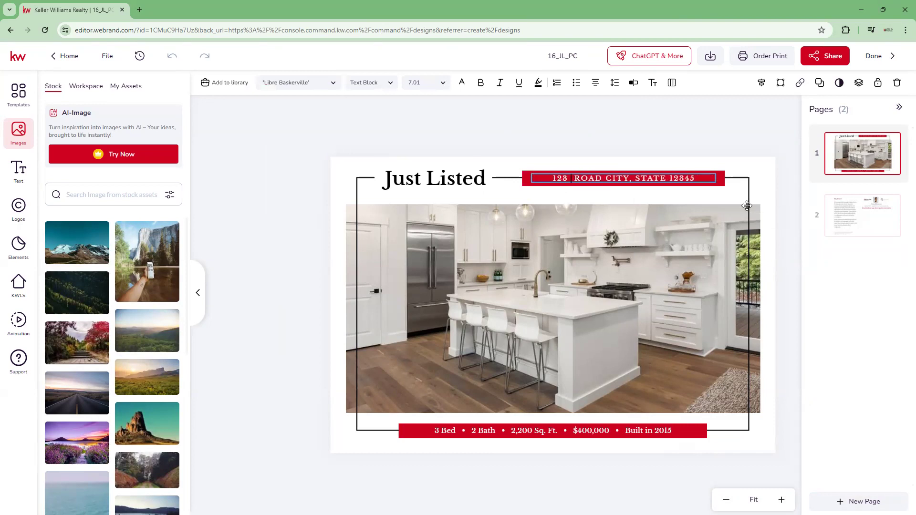
left_click(311, 318)
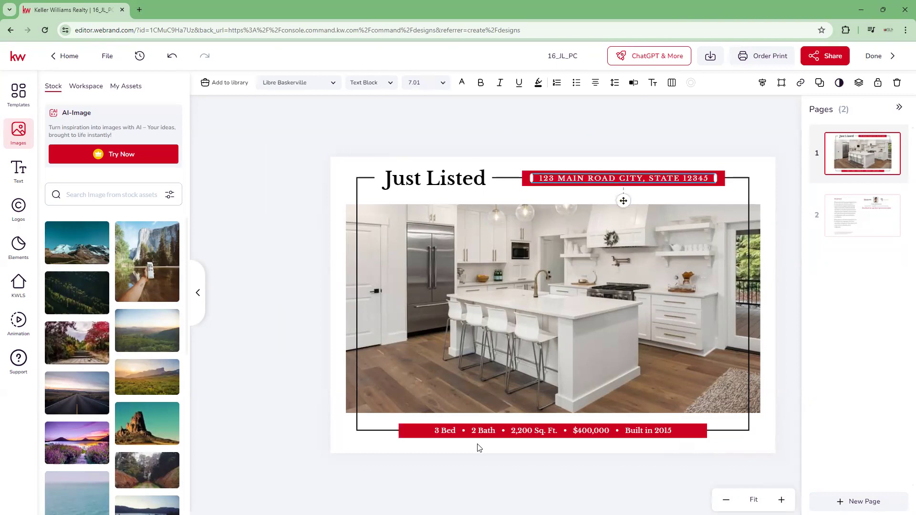
left_click(447, 436)
left_click(783, 481)
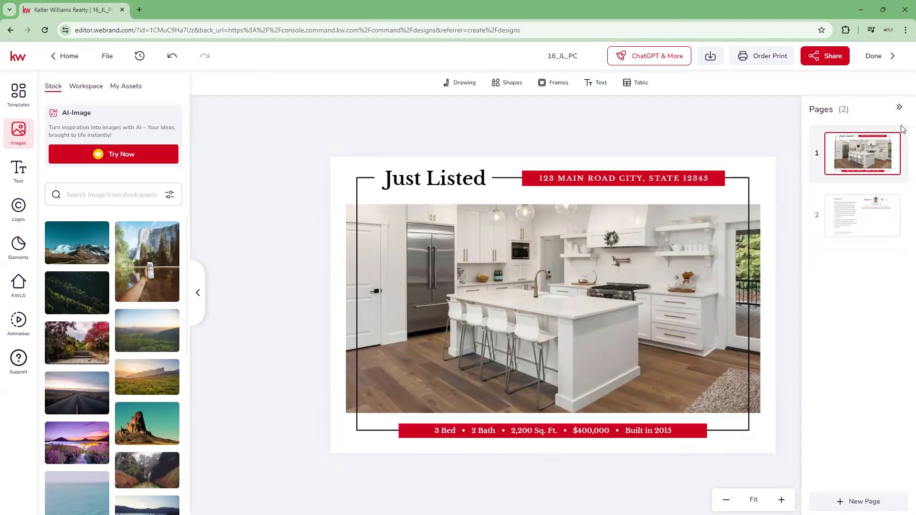
- Hide and reopen the page overview, and view the postcard's second page
left_click(899, 109)
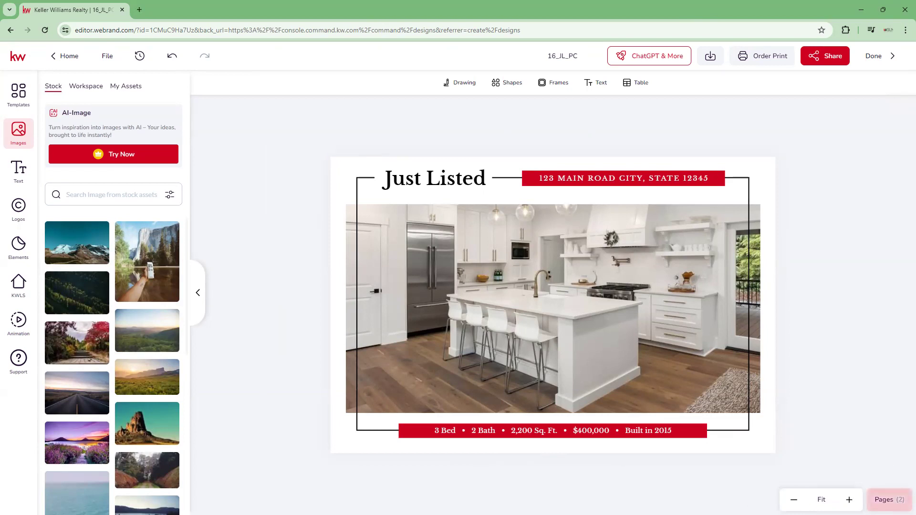
left_click(887, 499)
left_click(856, 223)
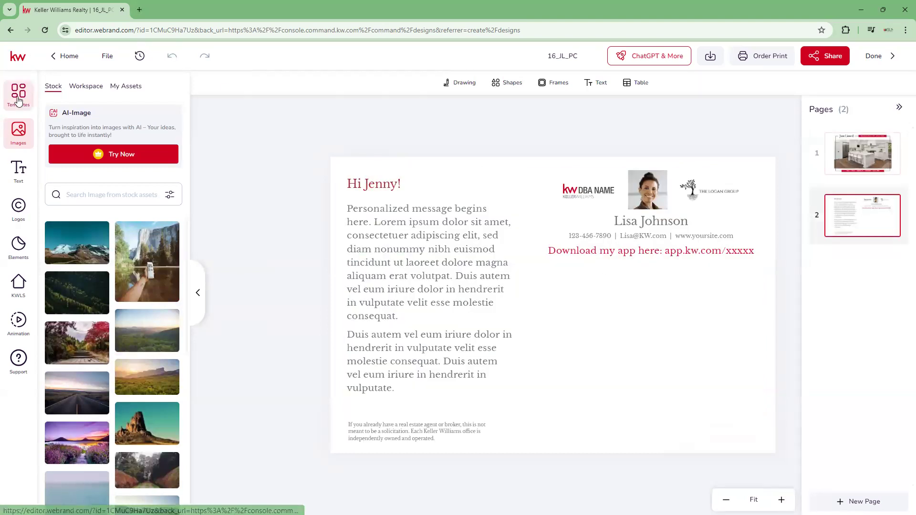
- Leave the editor for My Projects and look through the saved designs, previewing 18_FS_PC and ComingSoon_03_PC
left_click(52, 60)
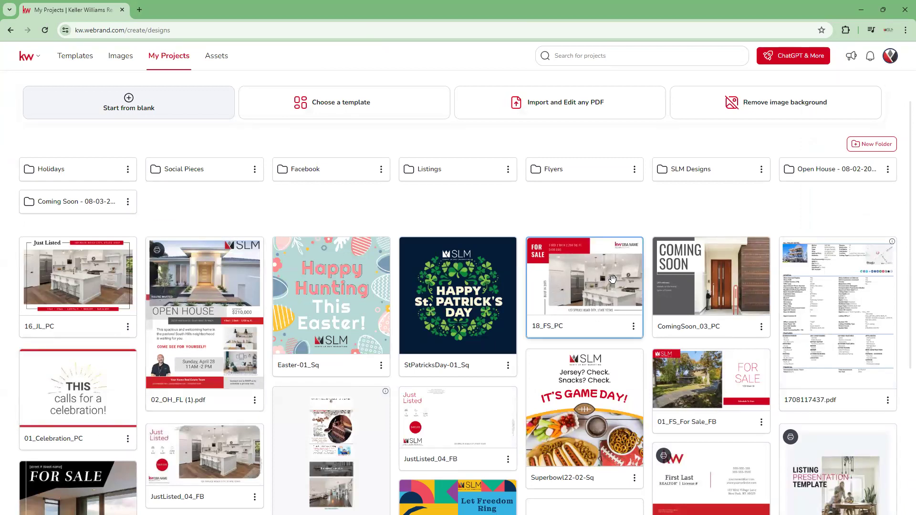
left_click(612, 291)
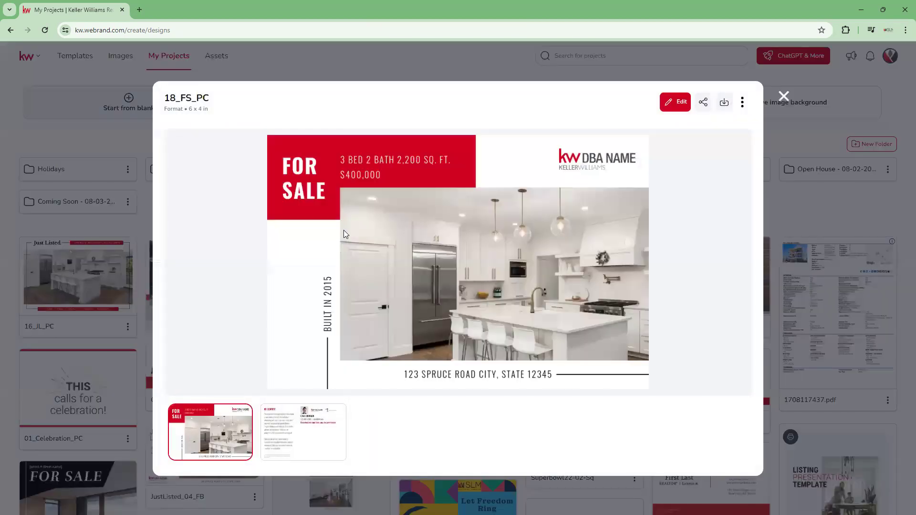
left_click(784, 97)
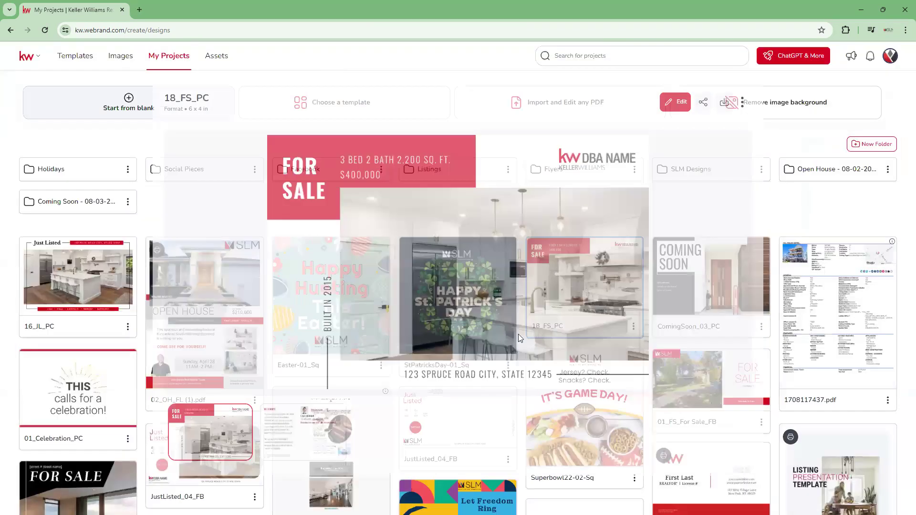
left_click(711, 305)
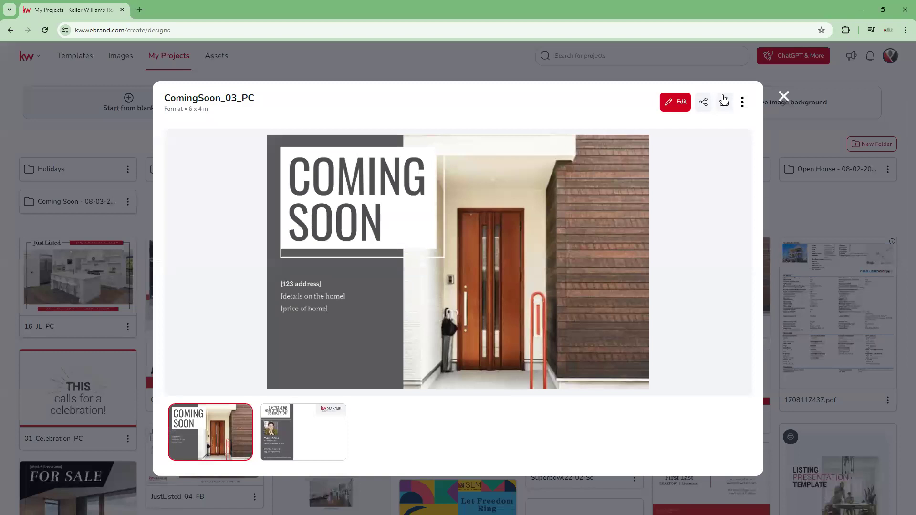
left_click(784, 97)
scroll(253, 426, "down", 5)
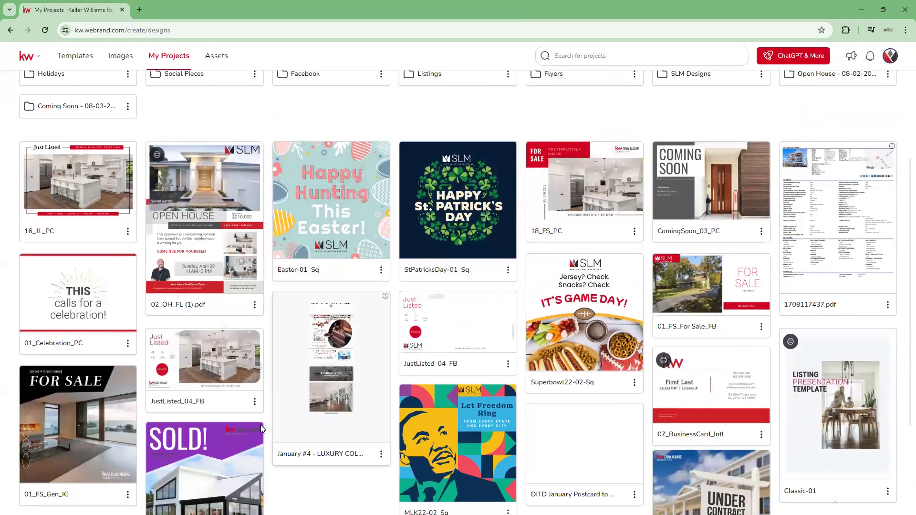
scroll(252, 426, "up", 6)
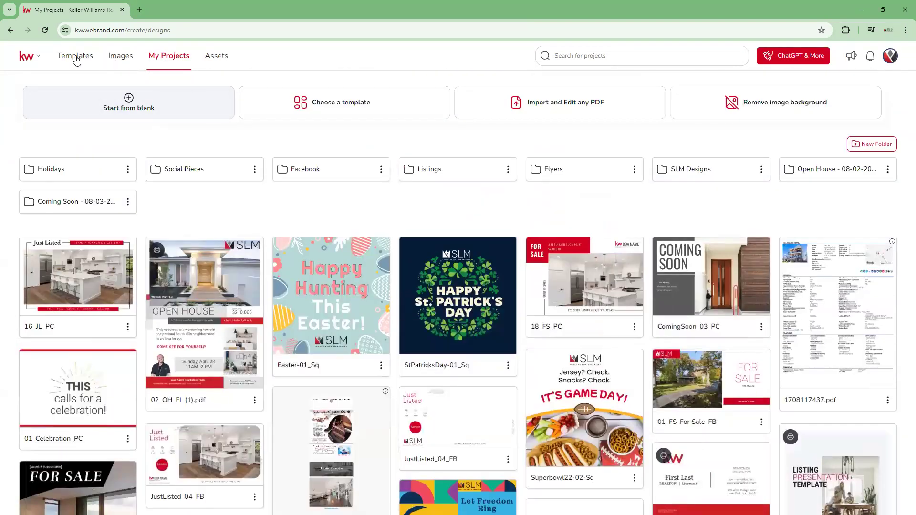
- Return to the templates, filter the For Sale listings to the Social - Square format, and use the template 08_FS_IG
left_click(75, 56)
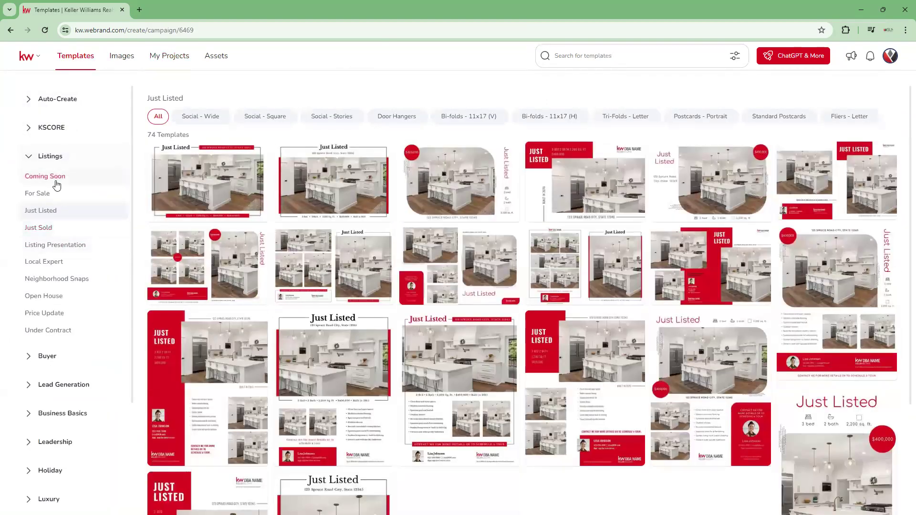
left_click(54, 197)
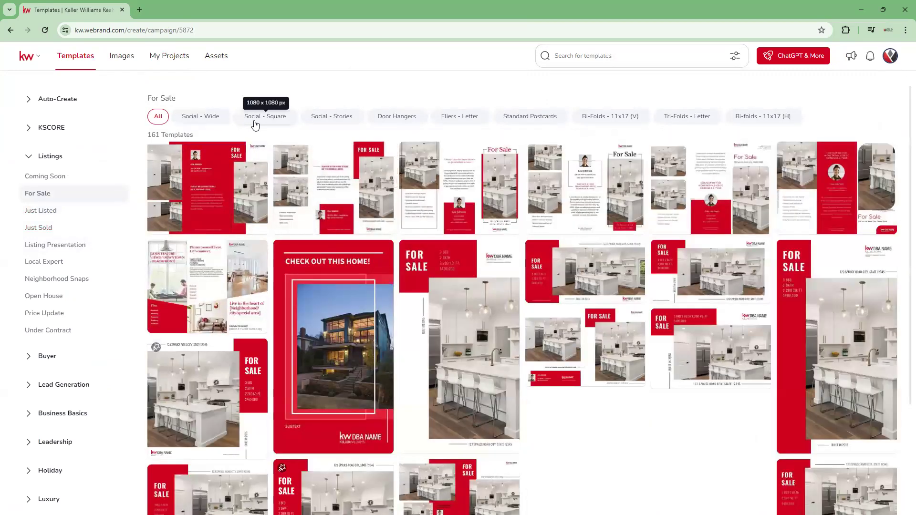
left_click(255, 124)
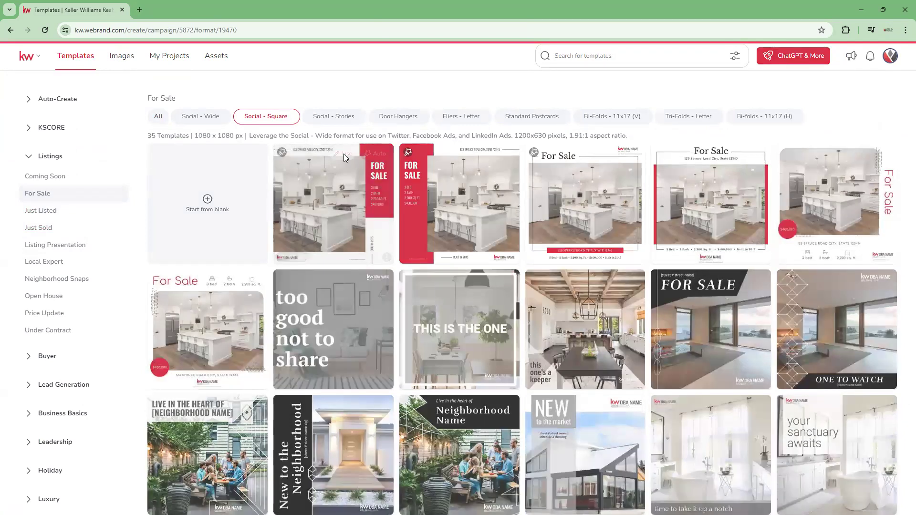
left_click(345, 155)
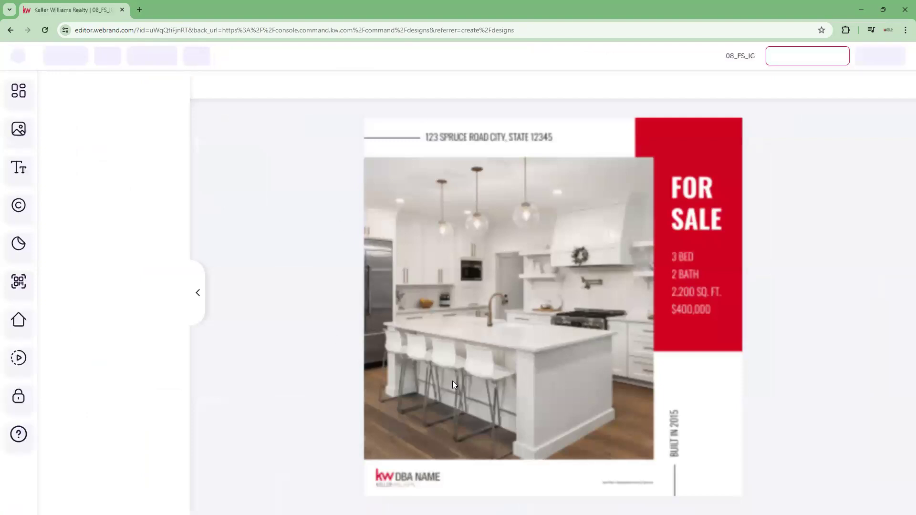
- Replace the street name SPRUCE with MAIN in the address line above the kitchen photo and deselect the text
left_click(460, 137)
double_click(462, 136)
left_click(464, 135)
double_click(463, 135)
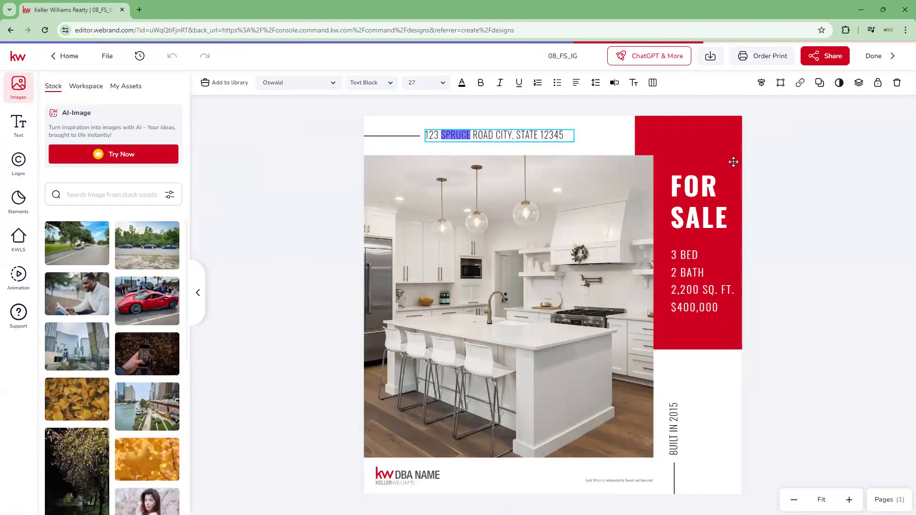
type("main")
key("BackSpace")
key("BackSpace")
key("BackSpace")
key("BackSpace")
type("MAIN")
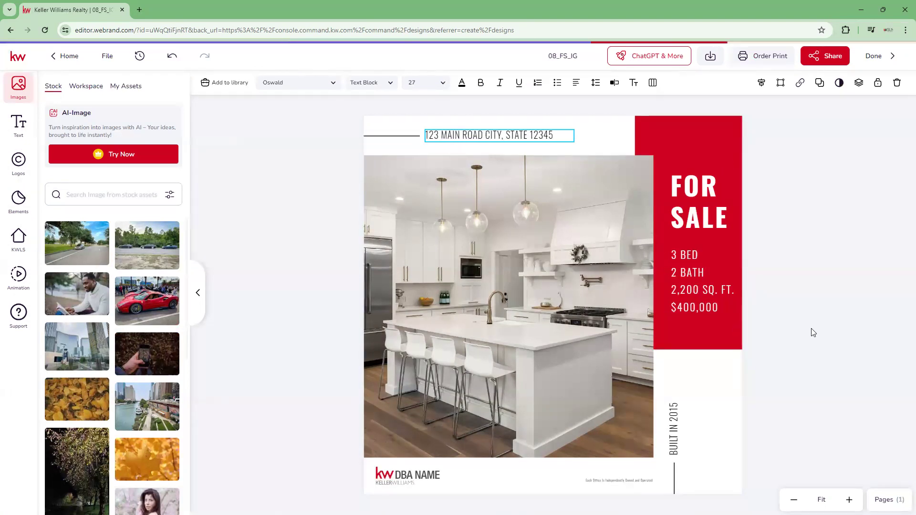
left_click(822, 254)
left_click(821, 254)
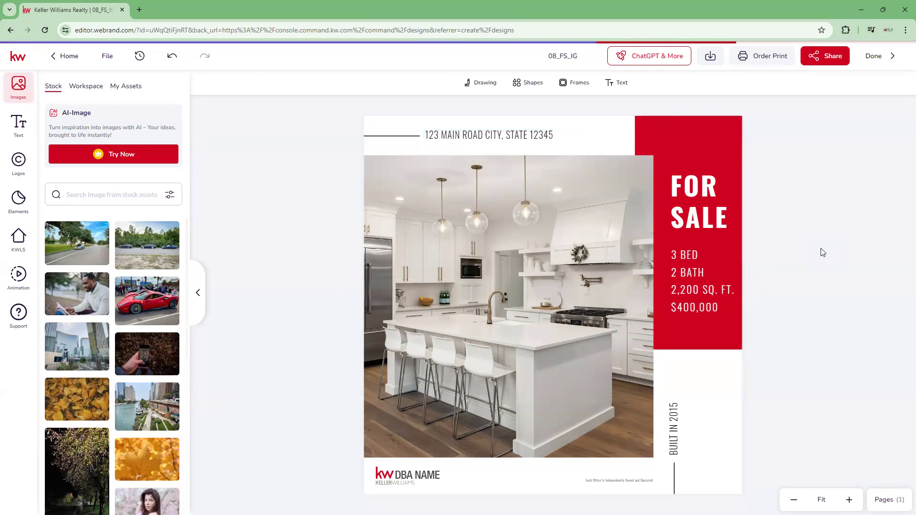
- Save the edited 08_FS_IG design and leave the editor for the Designs overview in Command
left_click(875, 57)
left_click(483, 318)
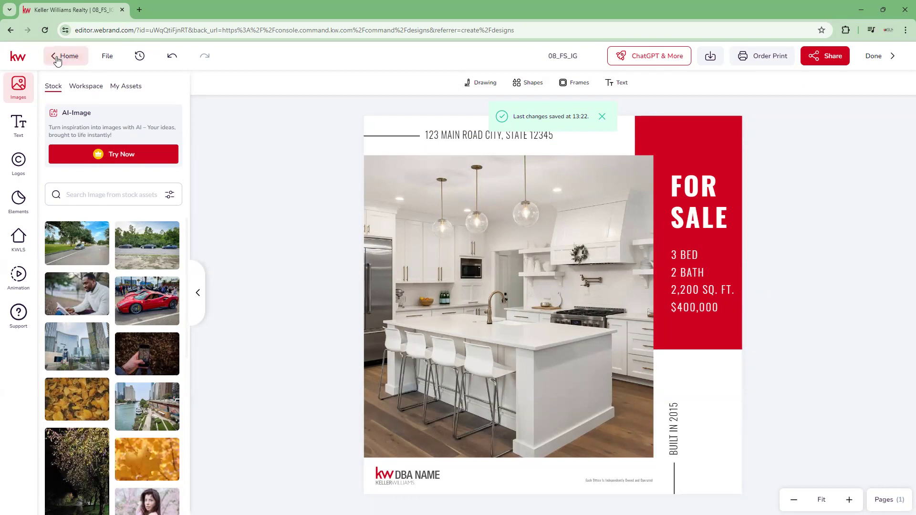
left_click(11, 30)
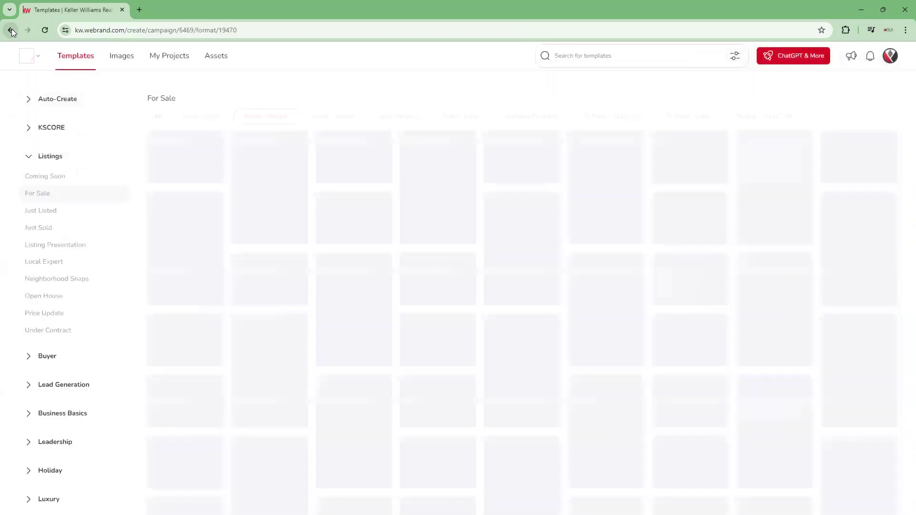
left_click(11, 30)
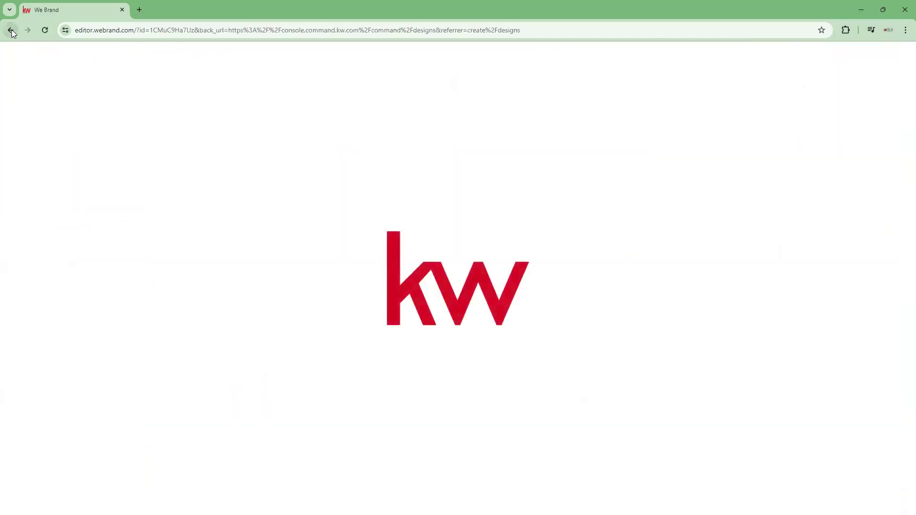
left_click(11, 30)
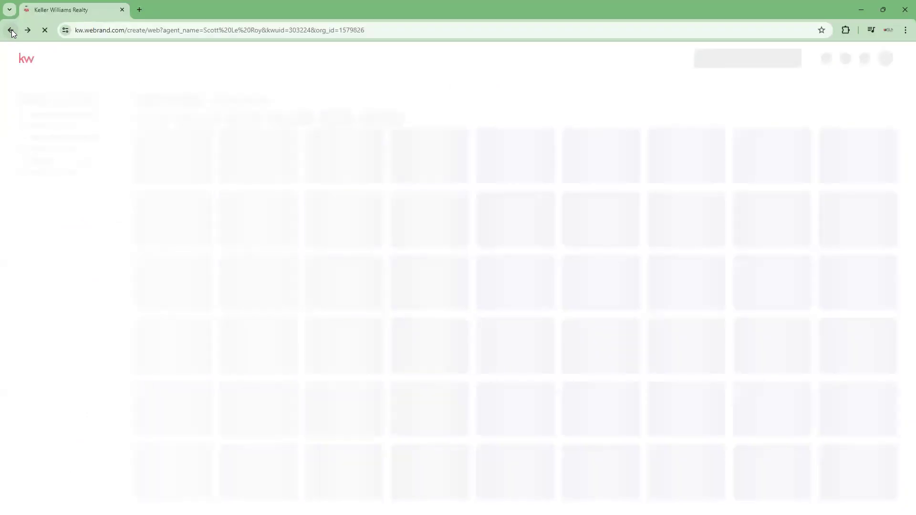
left_click(12, 32)
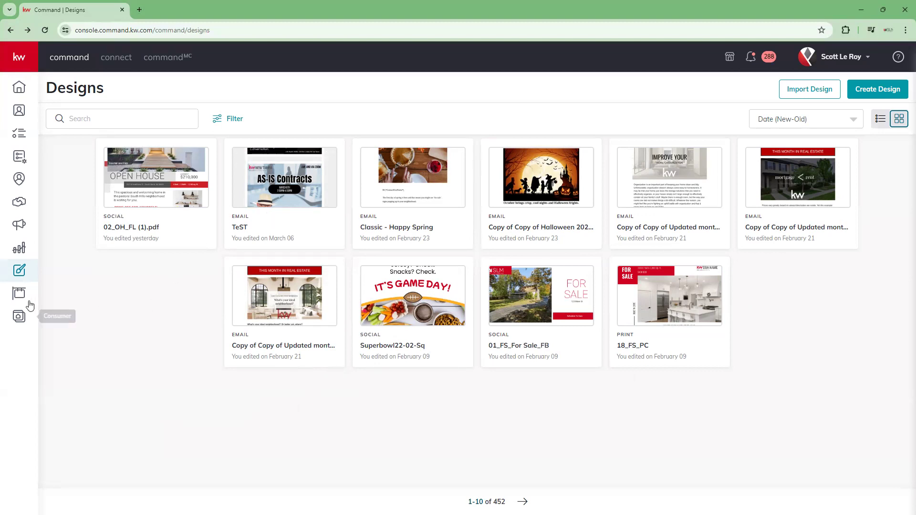
- Go to Campaigns, create a Paid Ad campaign, and look over the available Quick Start ad types
left_click(11, 229)
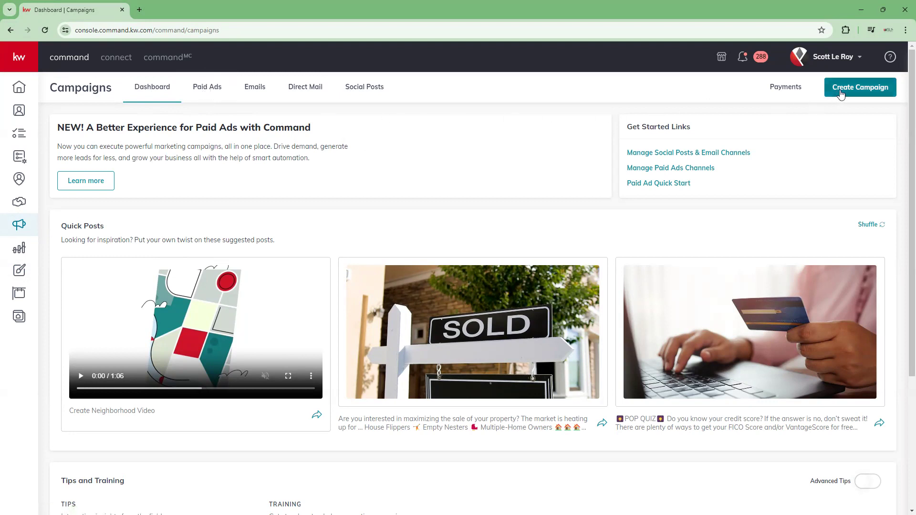
left_click(873, 92)
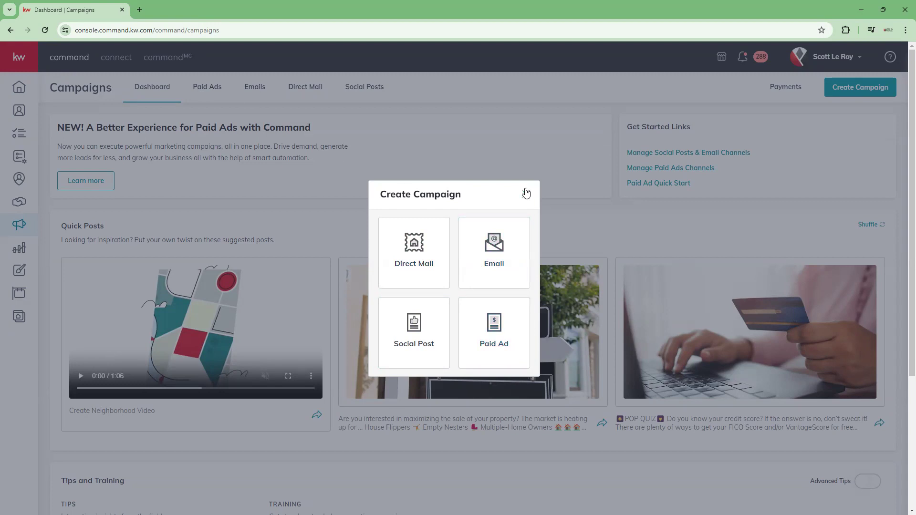
left_click(517, 347)
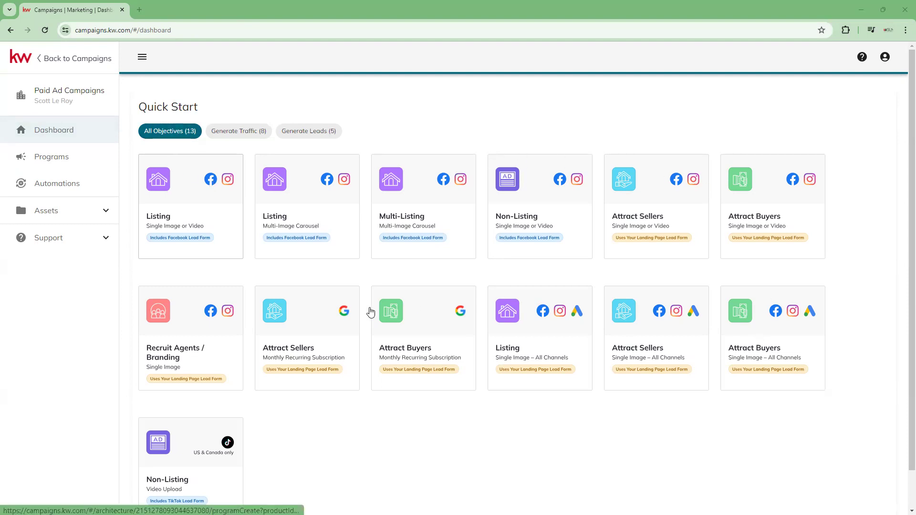
scroll(187, 427, "down", 1)
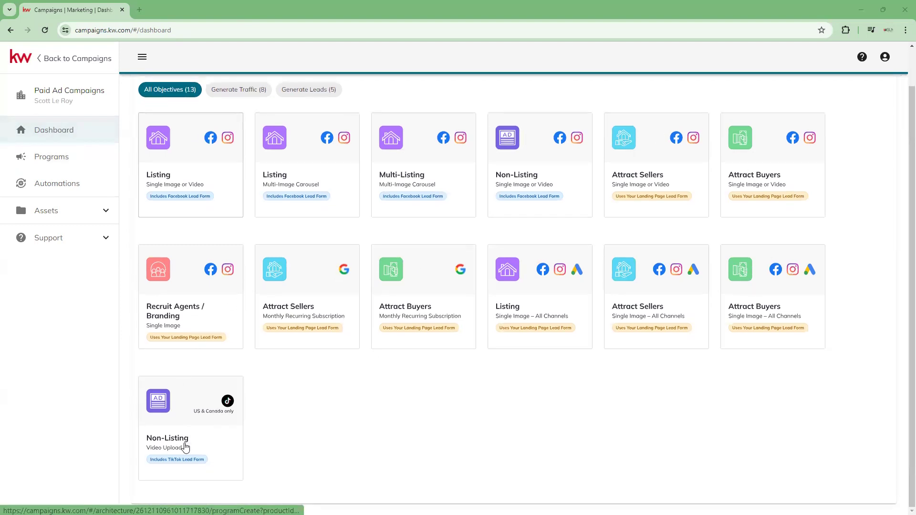
scroll(188, 428, "up", 1)
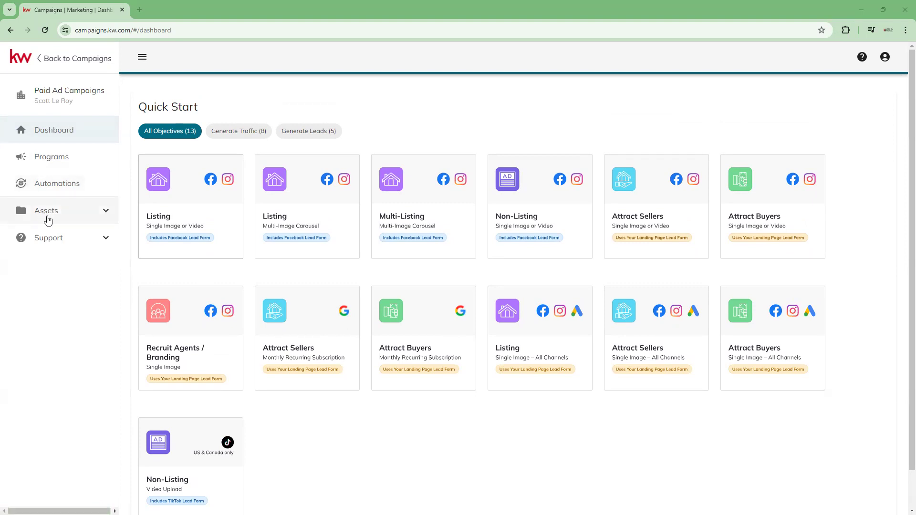
- Look through the paid ad assets, viewing Facebook Pages, the new page form, Leads and Media Library, and check the Support options
left_click(100, 214)
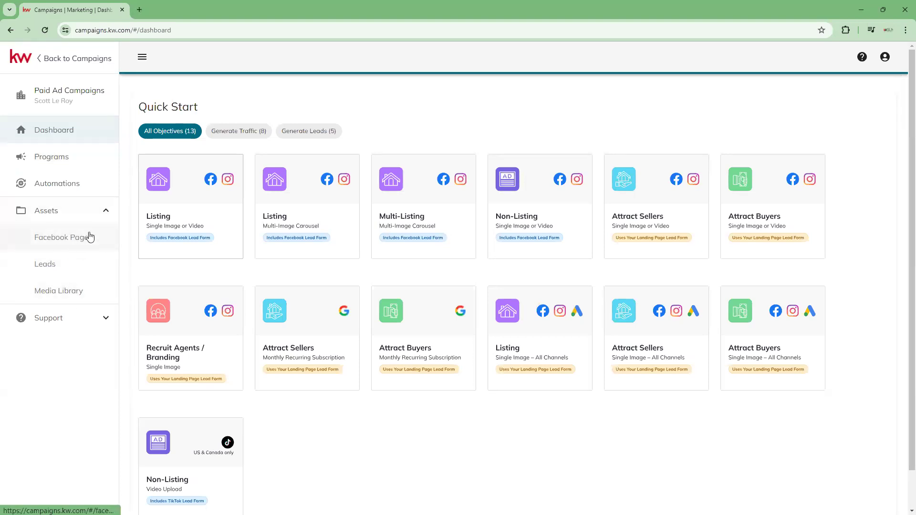
left_click(78, 249)
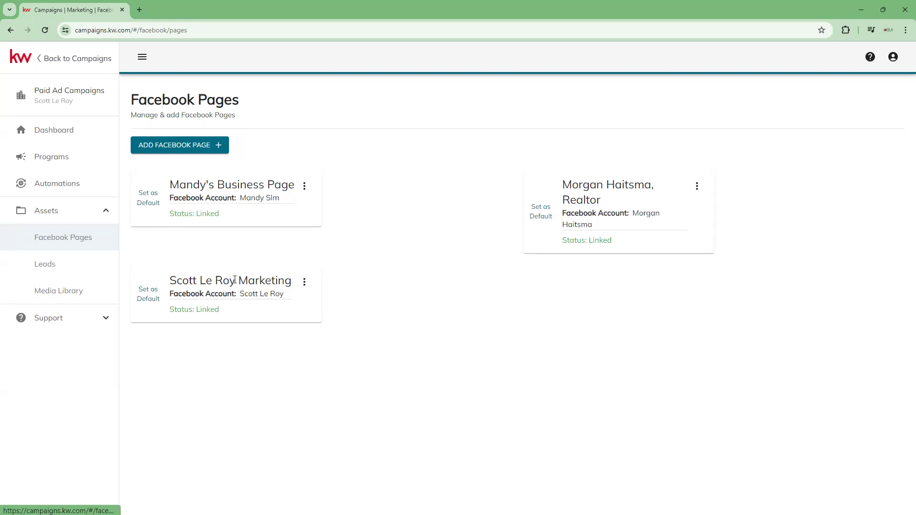
left_click(208, 148)
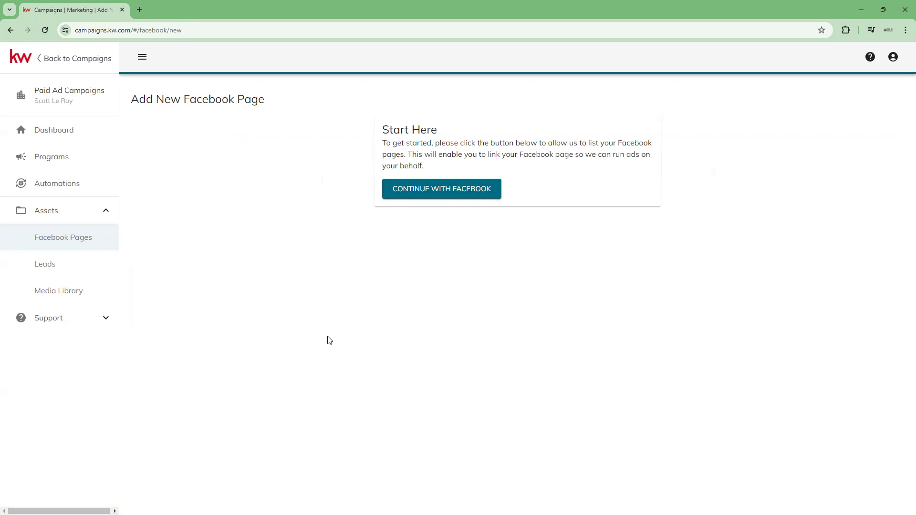
left_click(67, 271)
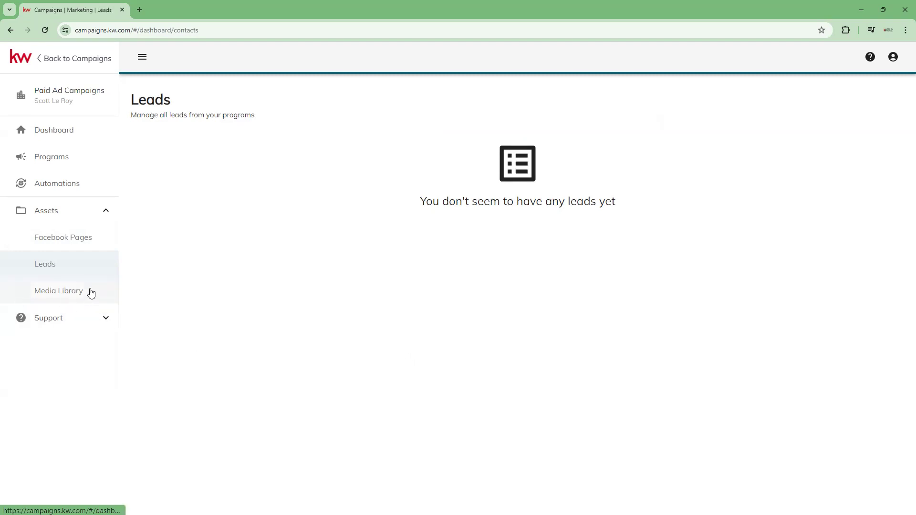
left_click(59, 299)
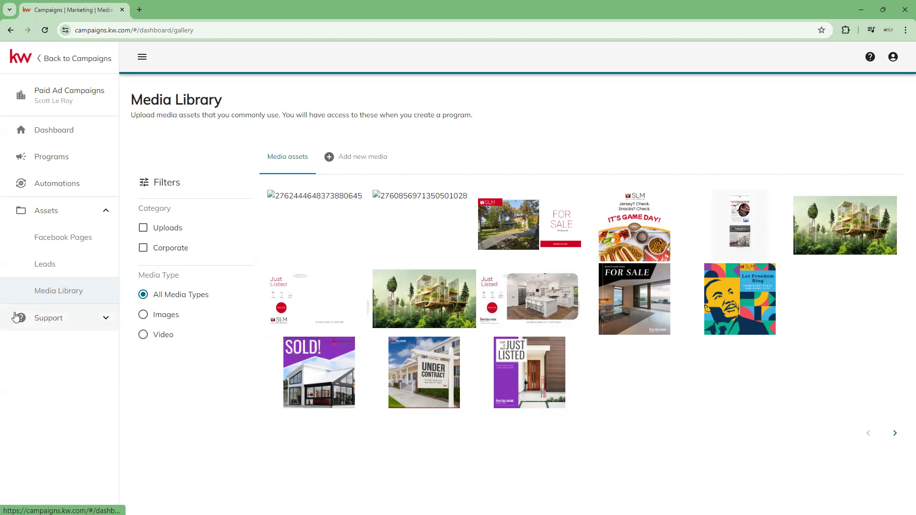
left_click(105, 319)
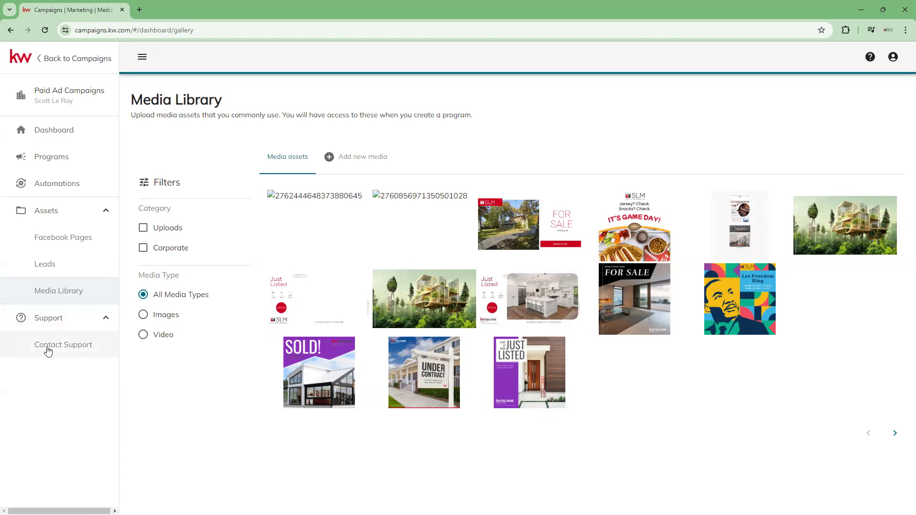
left_click(83, 320)
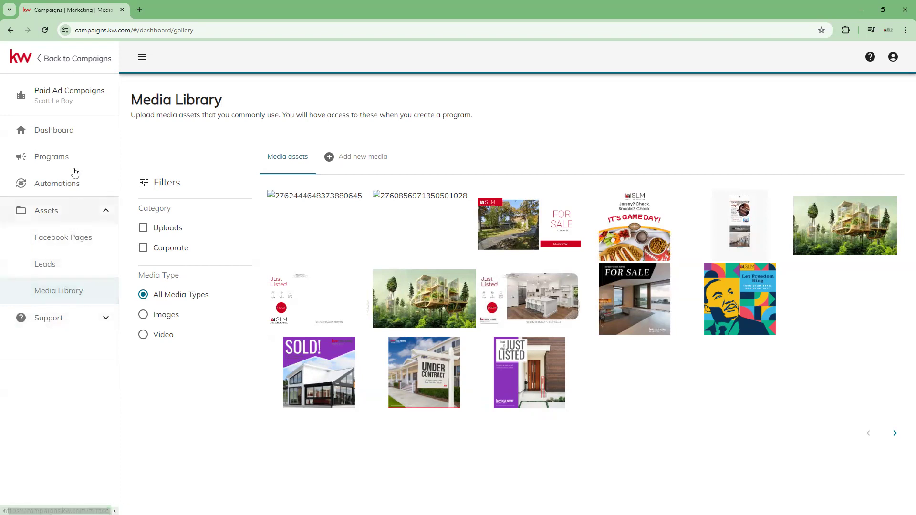
- Return to the paid ads dashboard and start a new Single Image or Video Listing program with the Facebook lead form
left_click(58, 132)
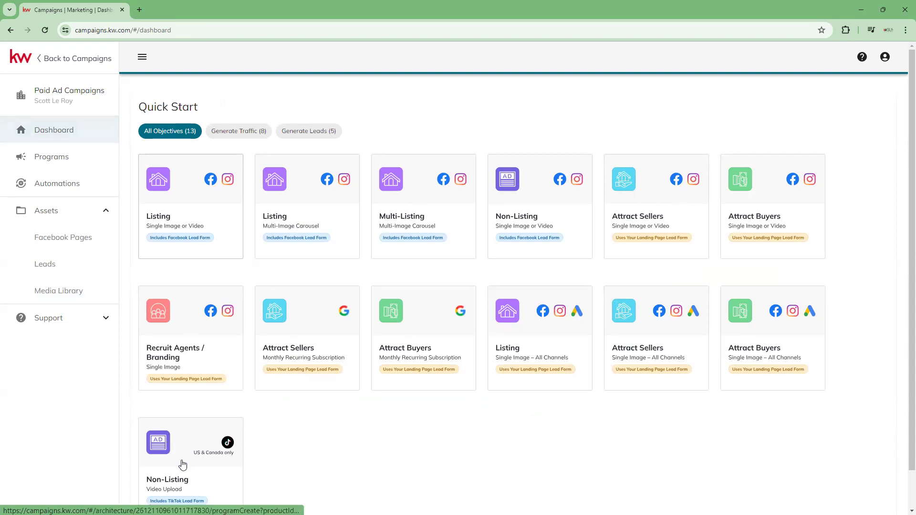
scroll(184, 468, "down", 1)
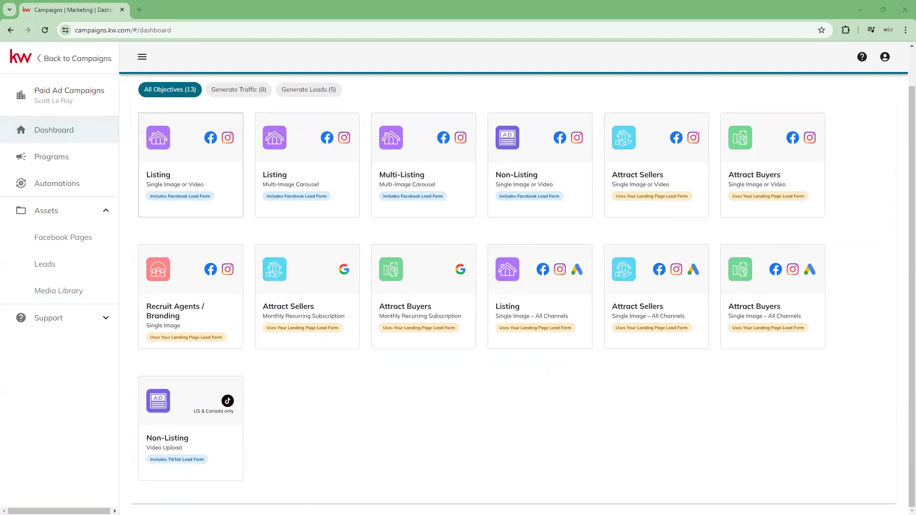
scroll(358, 315, "up", 1)
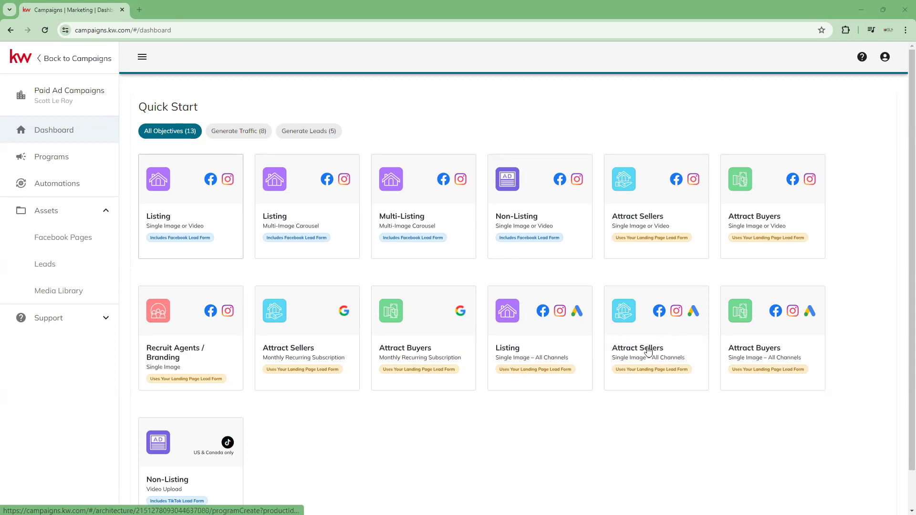
scroll(237, 430, "down", 1)
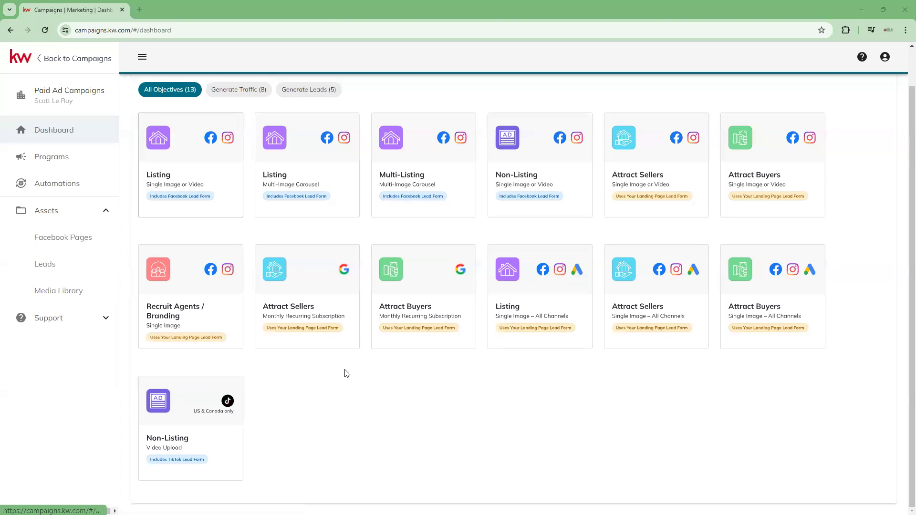
scroll(390, 428, "up", 1)
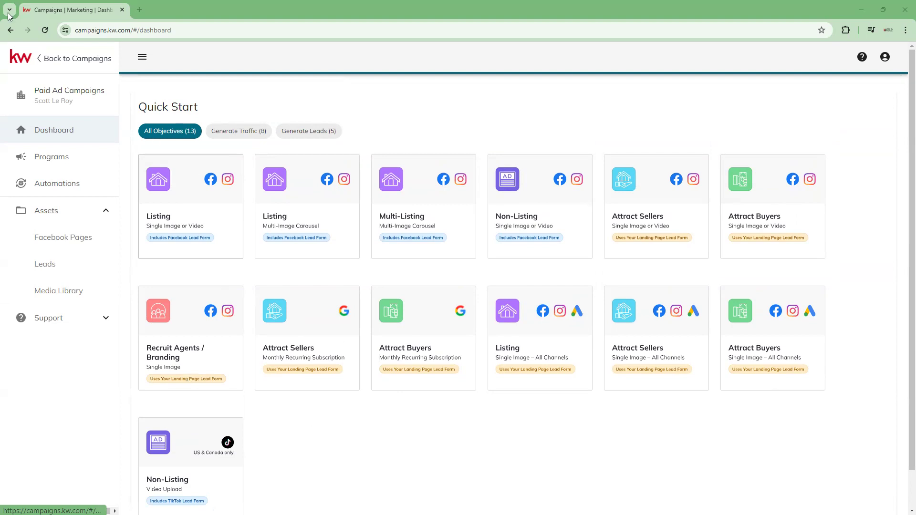
left_click(214, 224)
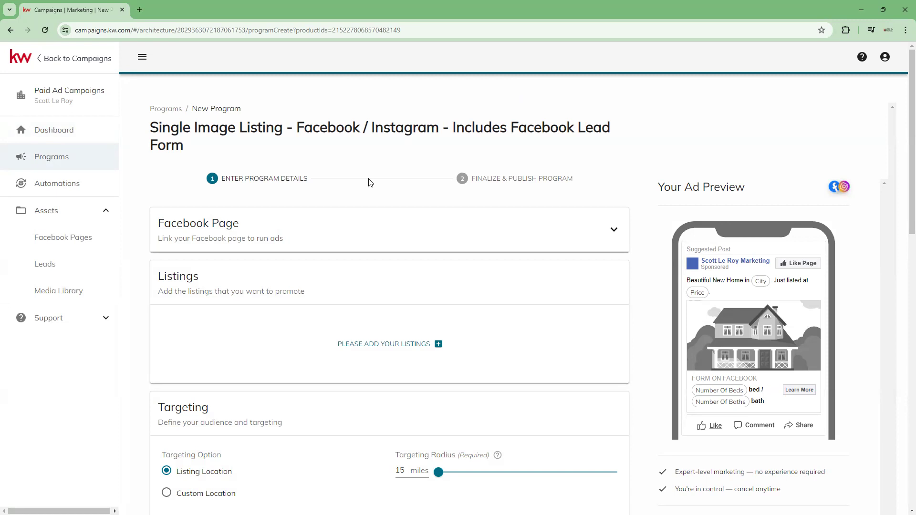
- Review the new program's details form, from the Facebook page, listings and targeting through media, lead settings and compliance
scroll(369, 163, "down", 5)
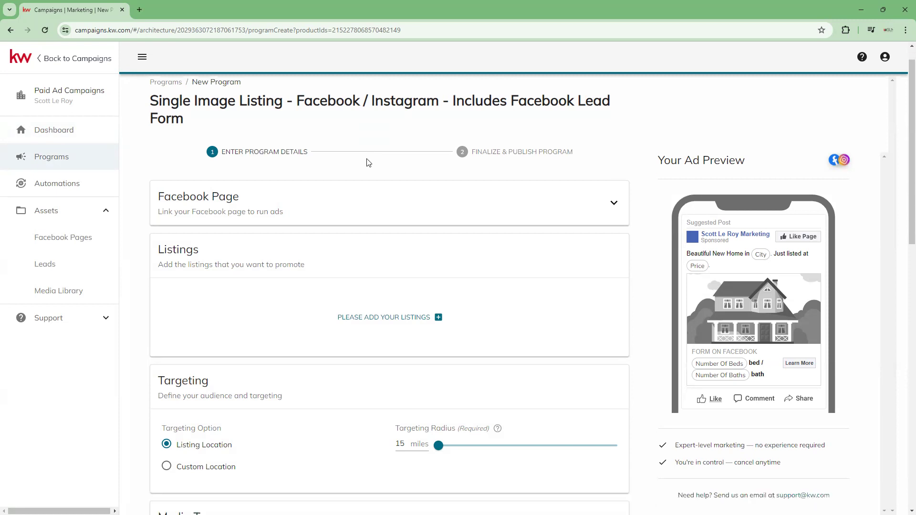
scroll(369, 163, "up", 5)
scroll(368, 163, "up", 1)
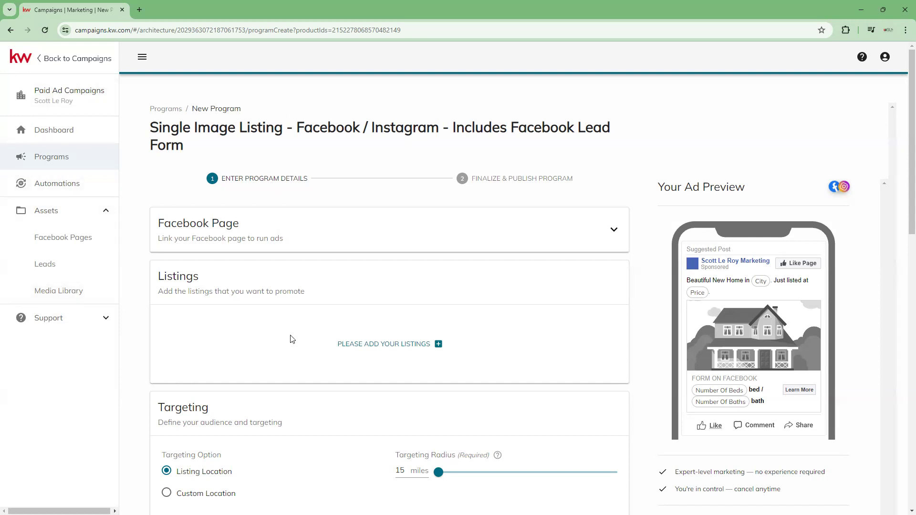
scroll(322, 191, "down", 1)
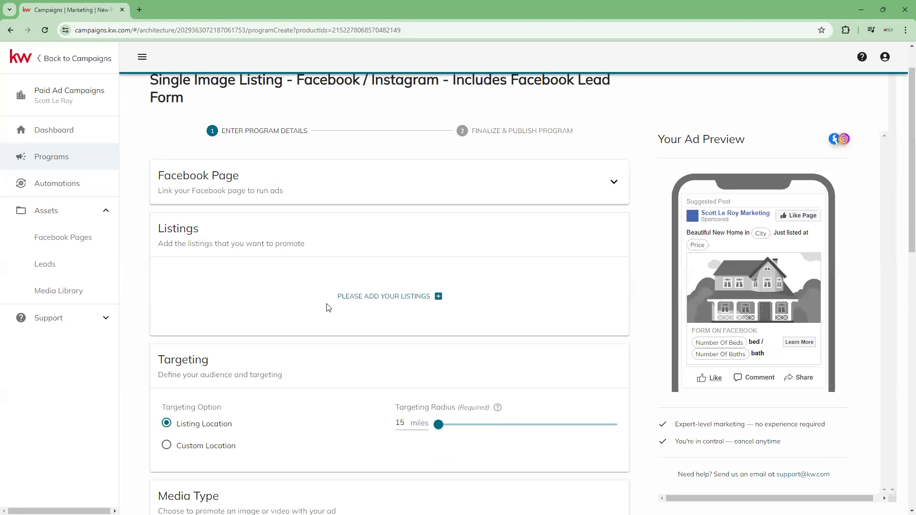
scroll(334, 288, "down", 3)
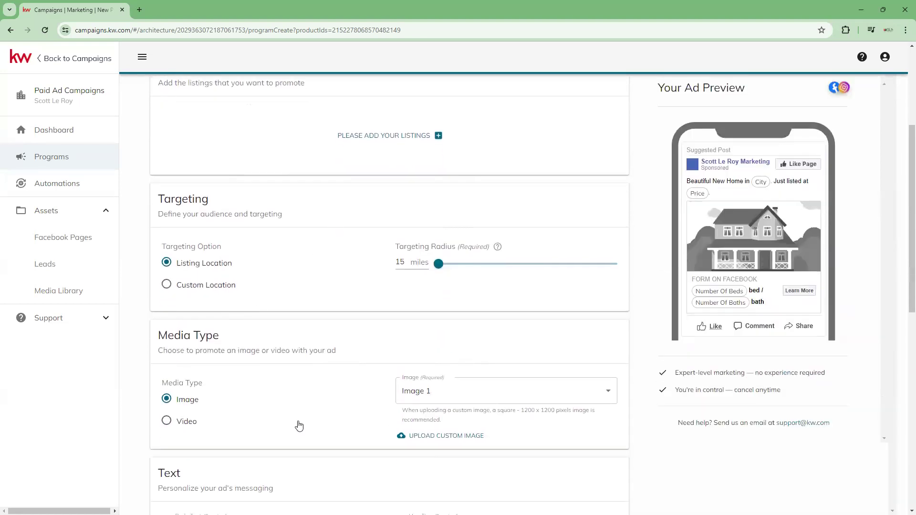
scroll(299, 426, "down", 9)
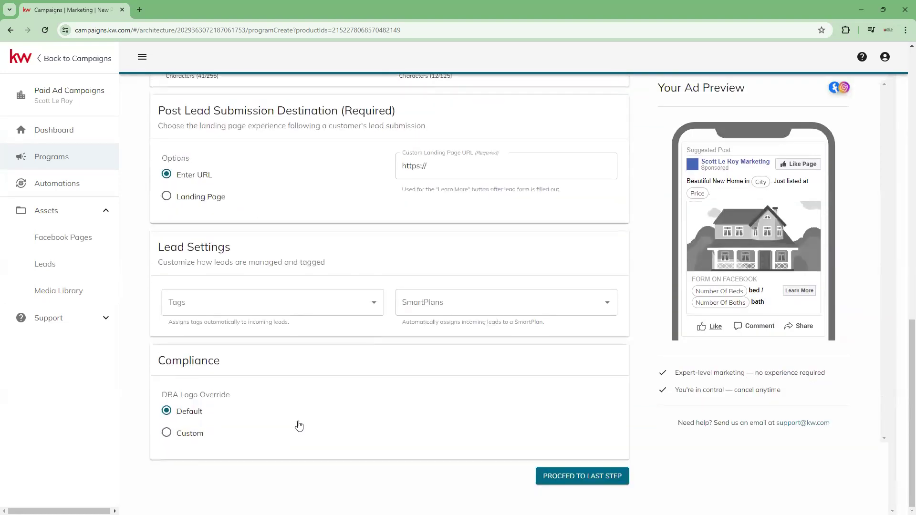
scroll(300, 425, "up", 13)
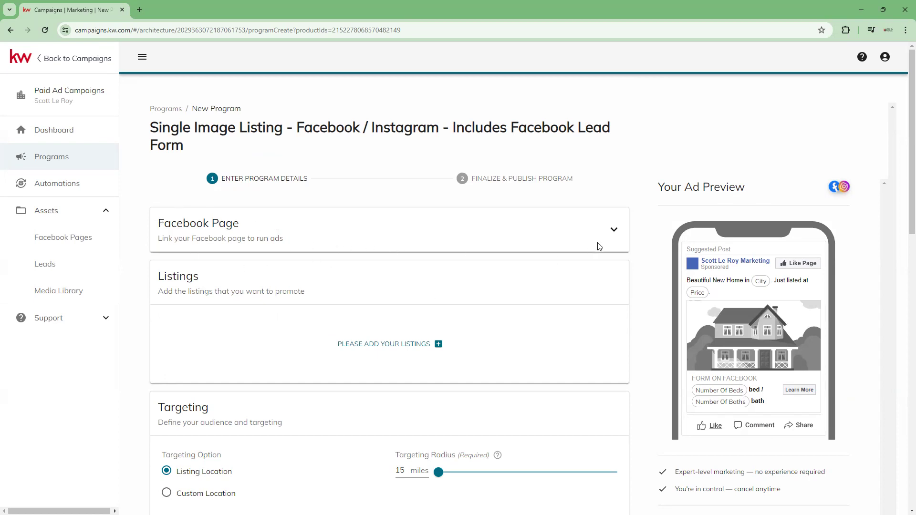
- Expand the Facebook Page section and change the linked page to the second business page listed
left_click(615, 230)
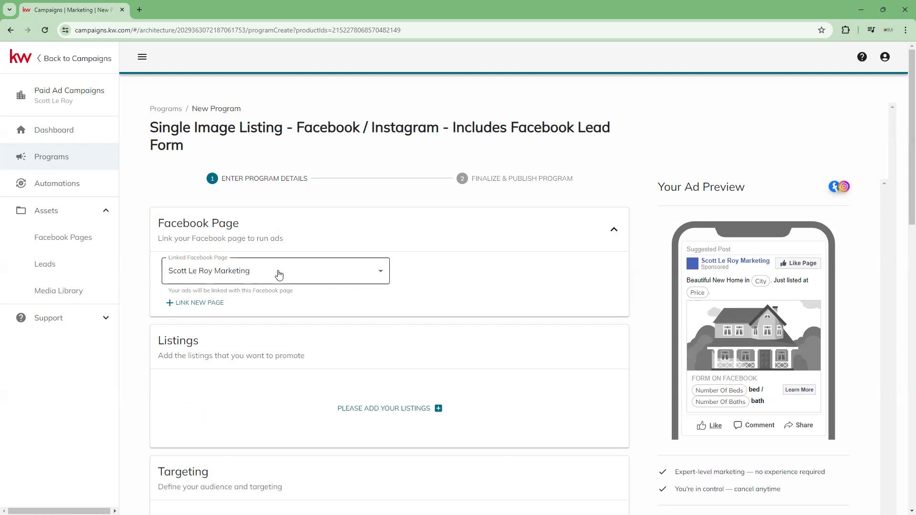
left_click(340, 279)
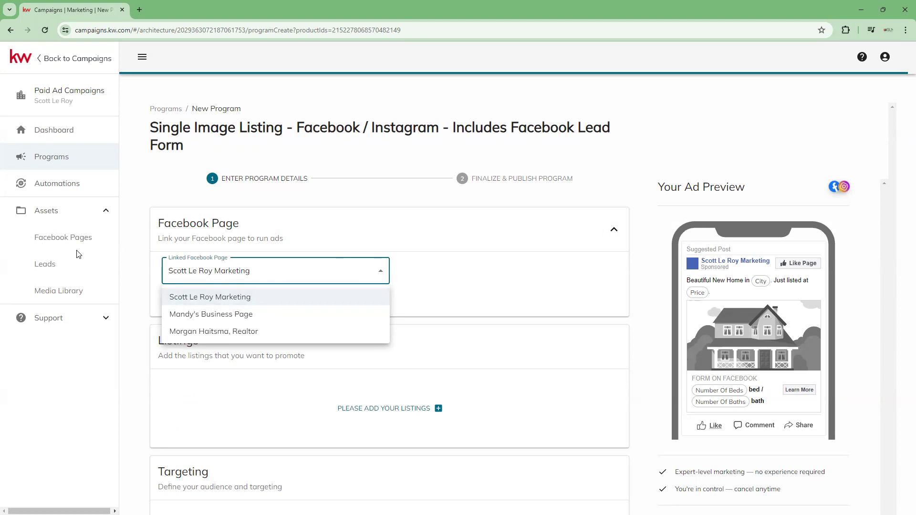
left_click(301, 316)
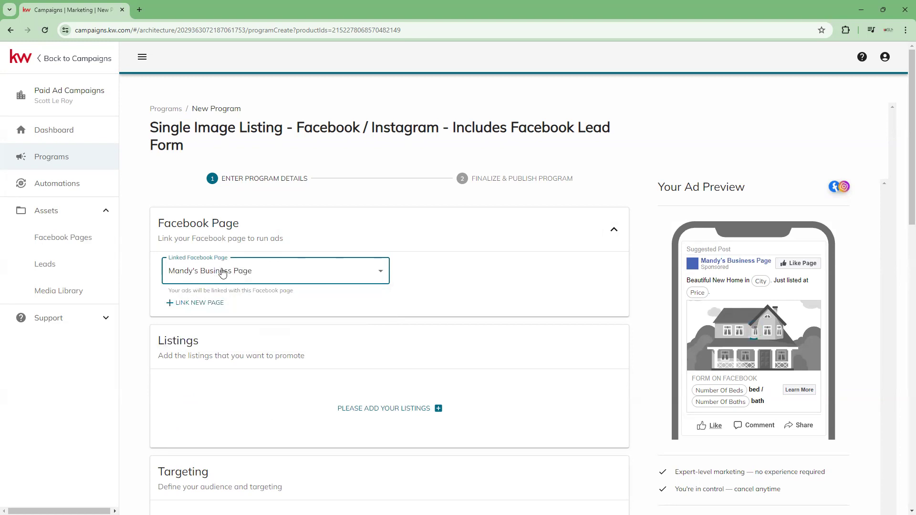
- Try to link a new Facebook page, but keep the unsaved program changes
left_click(200, 309)
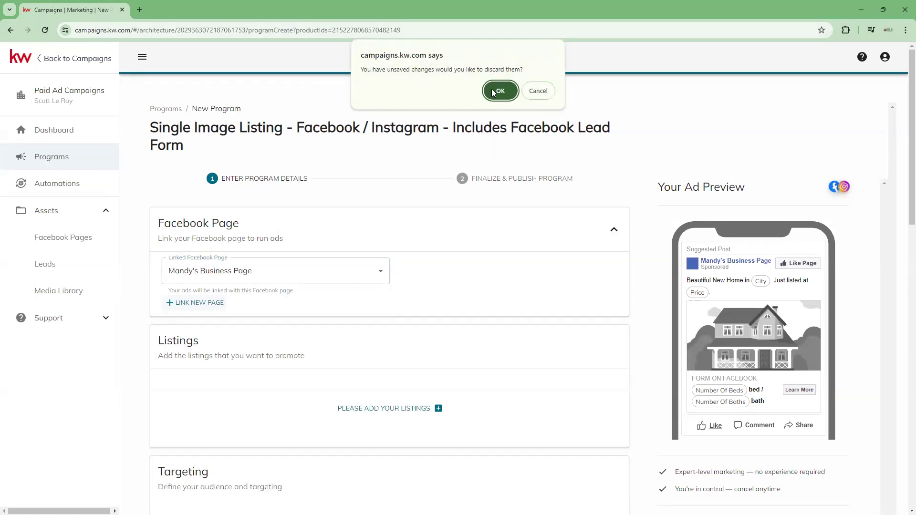
left_click(551, 94)
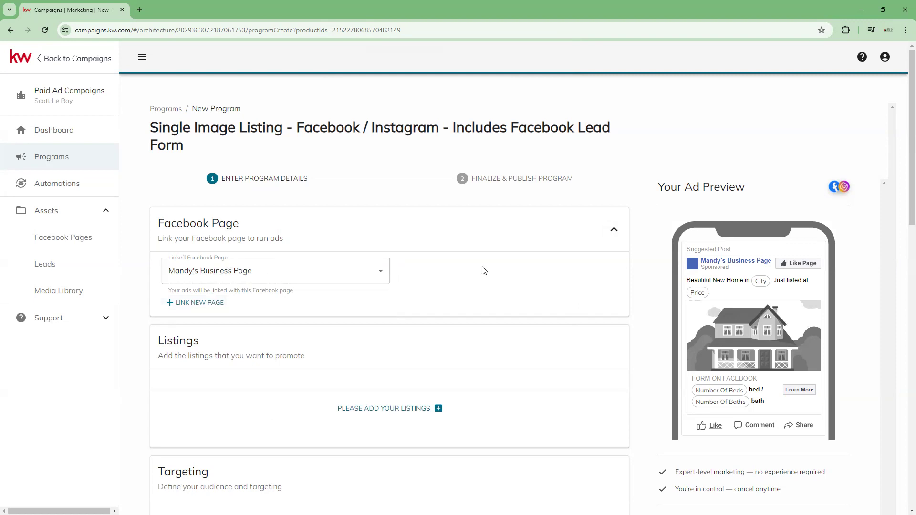
- Add the first listing, the active Panama City Beach condominium, as the property to promote
scroll(483, 269, "down", 3)
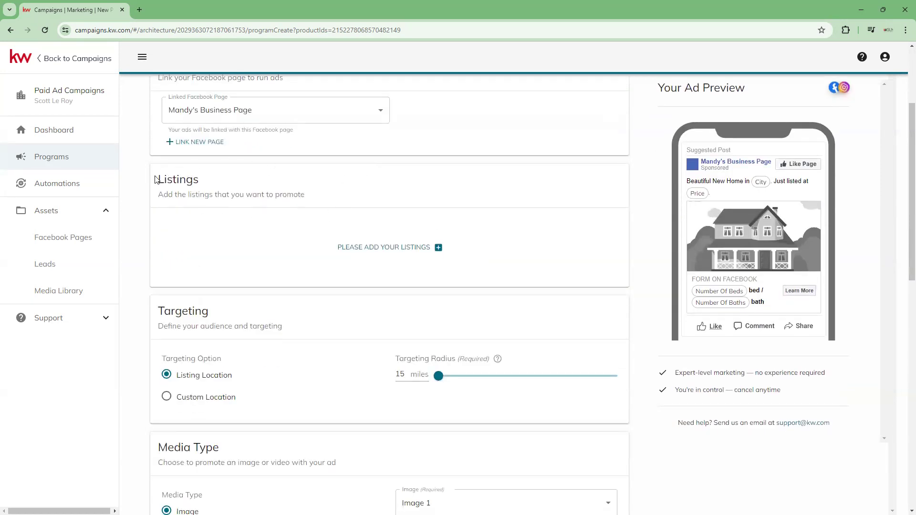
left_click(425, 253)
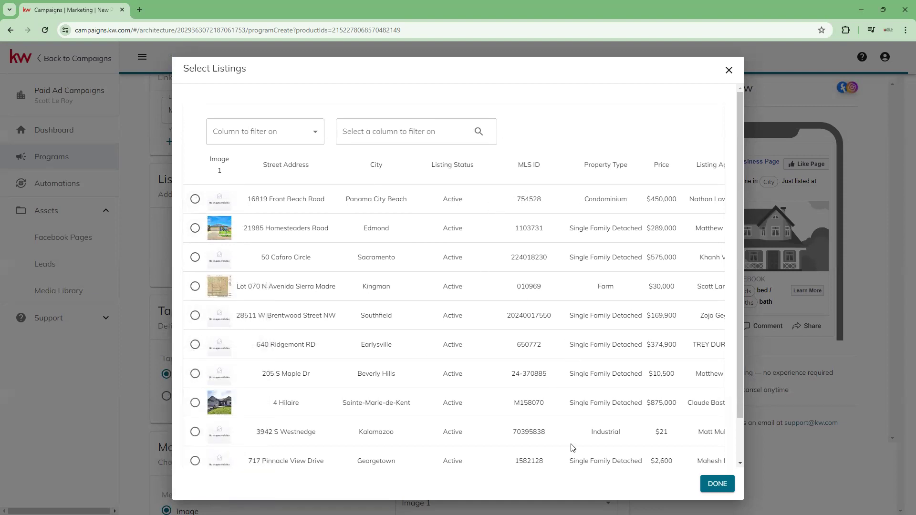
left_click(195, 199)
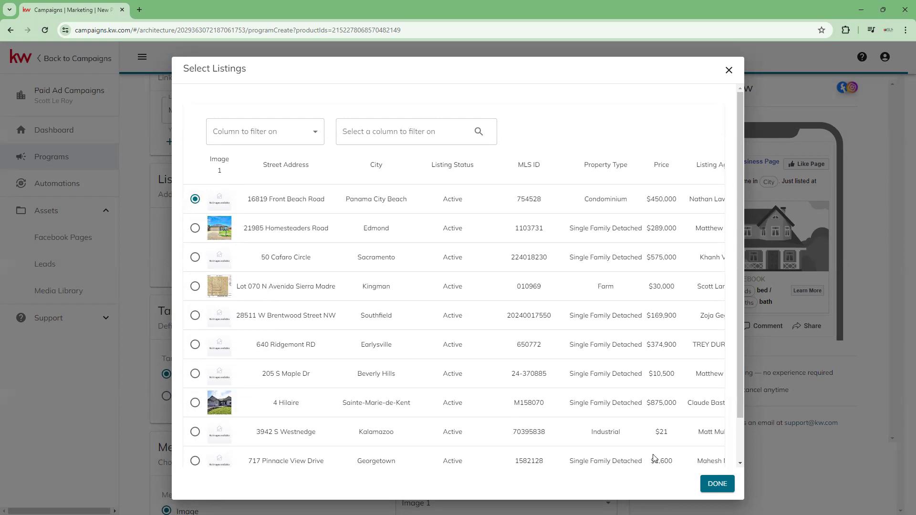
left_click(717, 485)
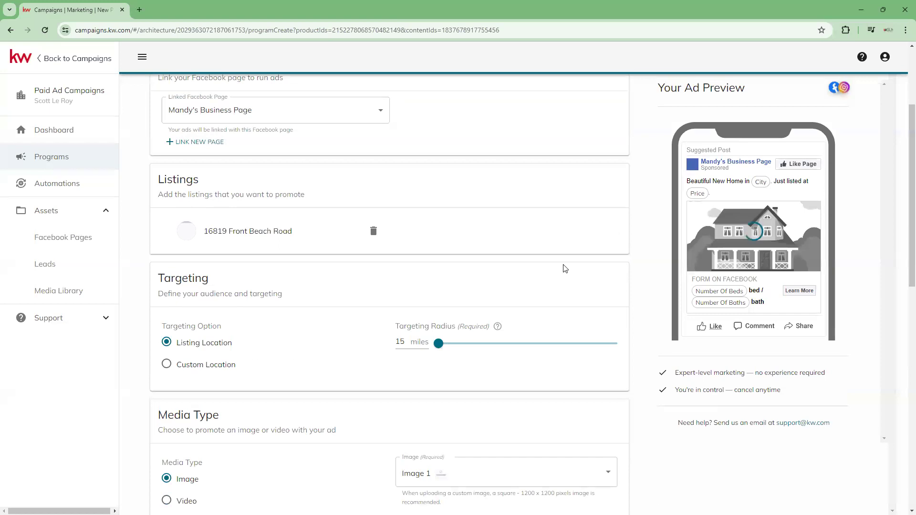
- Set the ad's targeting radius around the listing location to 20 miles
scroll(363, 276, "down", 2)
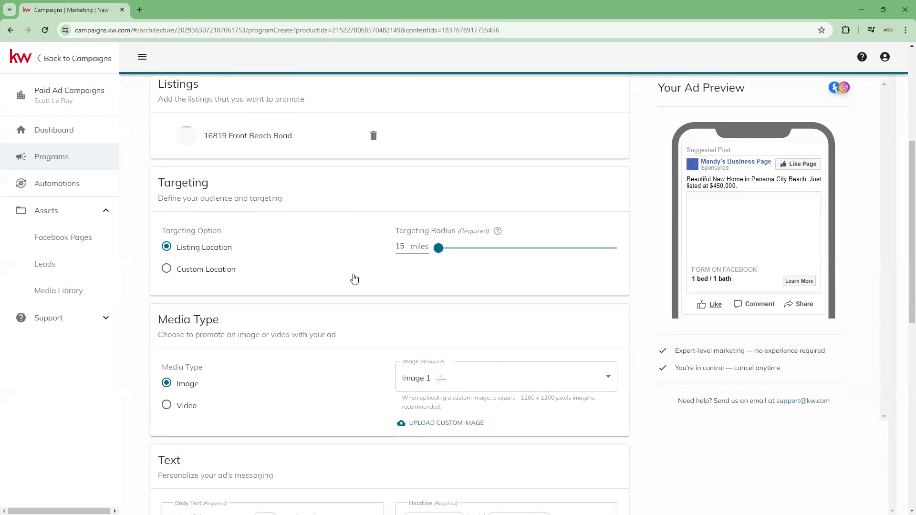
scroll(343, 279, "down", 1)
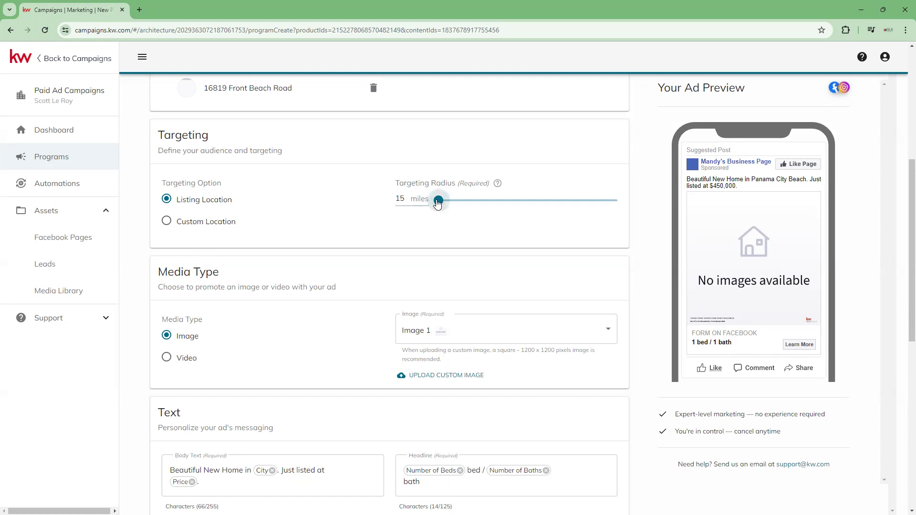
left_click_drag(438, 202, 390, 198)
type("20")
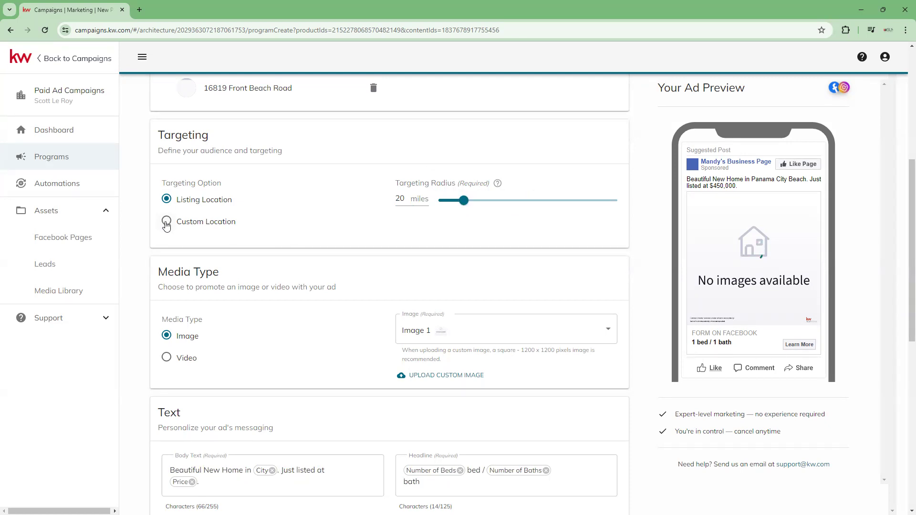
- Try the Custom Location targeting option with its postal code or city field, and return to Listing Location
left_click(166, 222)
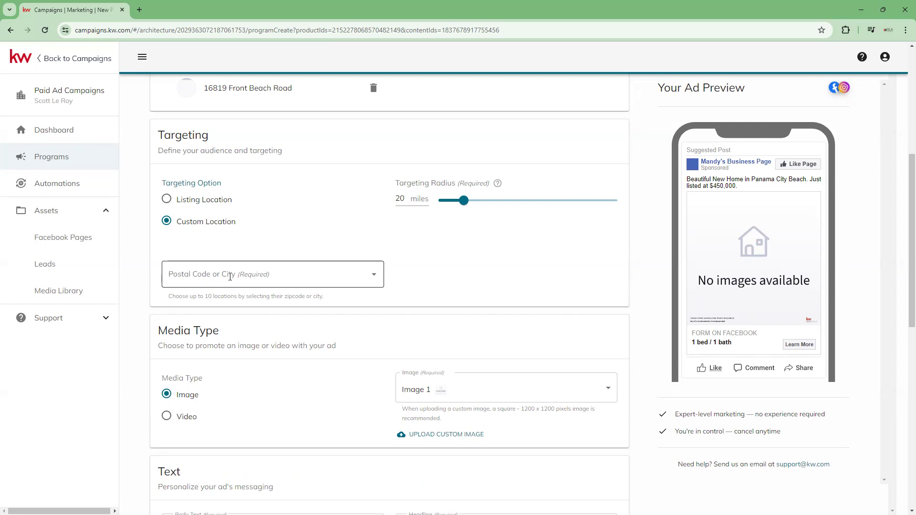
left_click(230, 276)
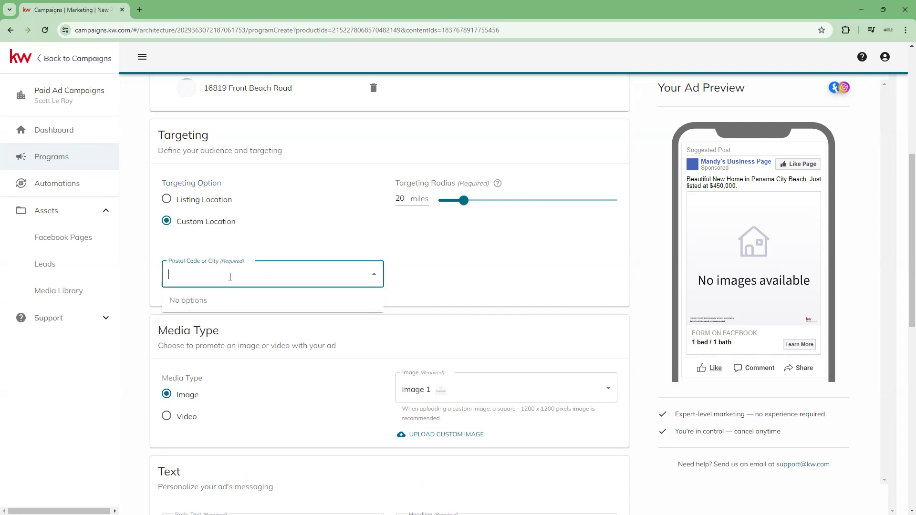
left_click(251, 250)
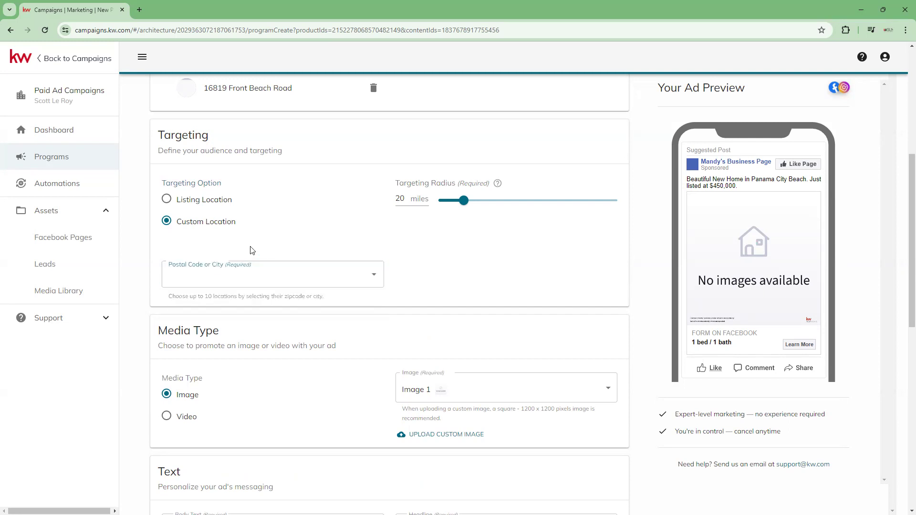
left_click(168, 200)
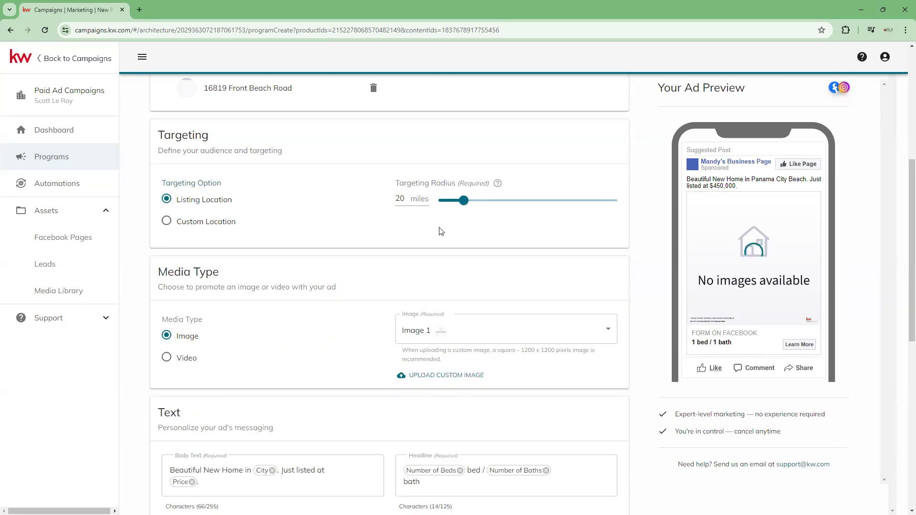
left_click(312, 223)
left_click(168, 199)
- Check the available listing images and replace Image 1 with the SLM "FOR SALE" house graphic from the media library
scroll(262, 273, "down", 2)
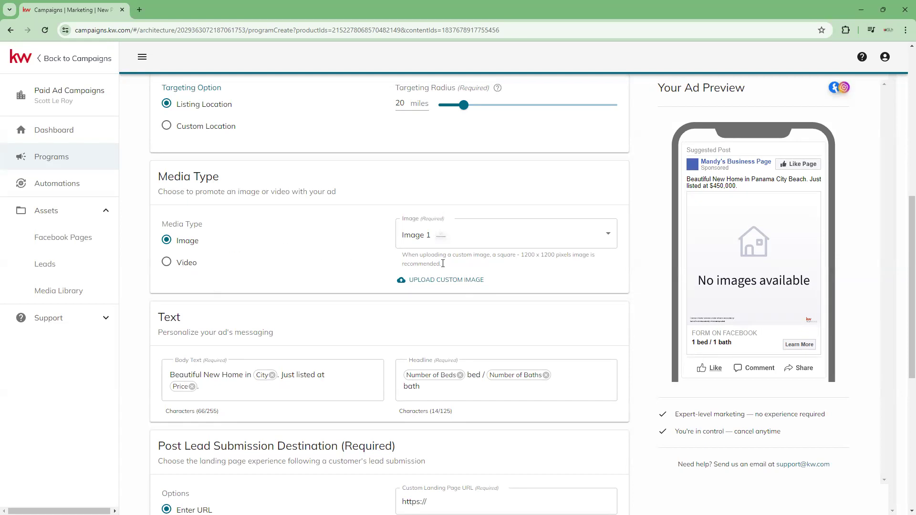
left_click(610, 237)
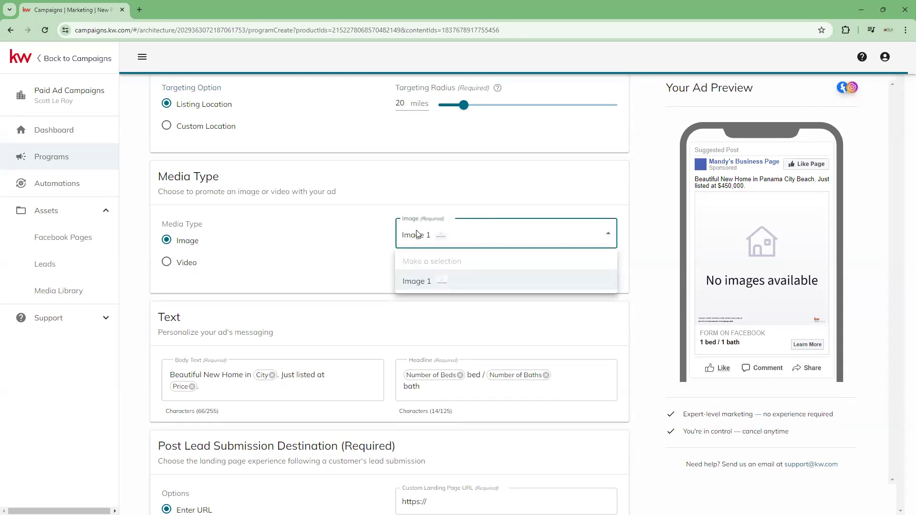
mouse_move(444, 280)
left_click(322, 240)
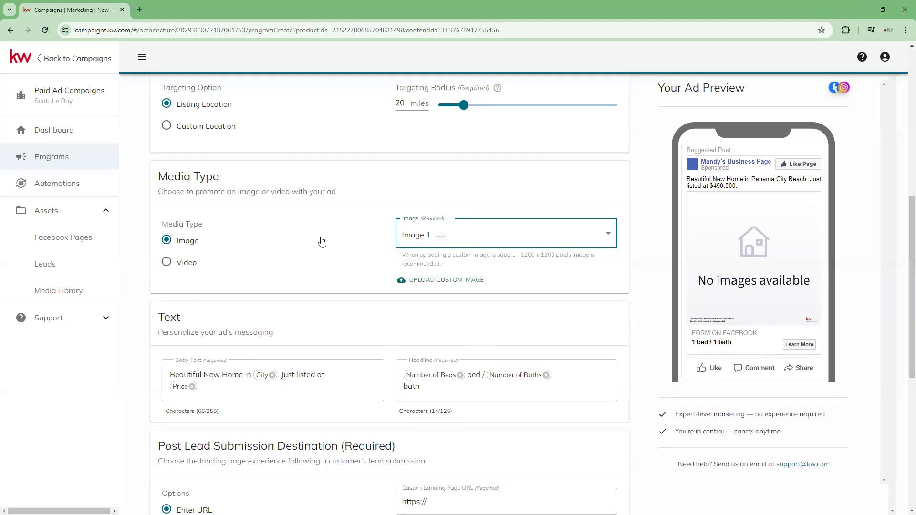
left_click(452, 283)
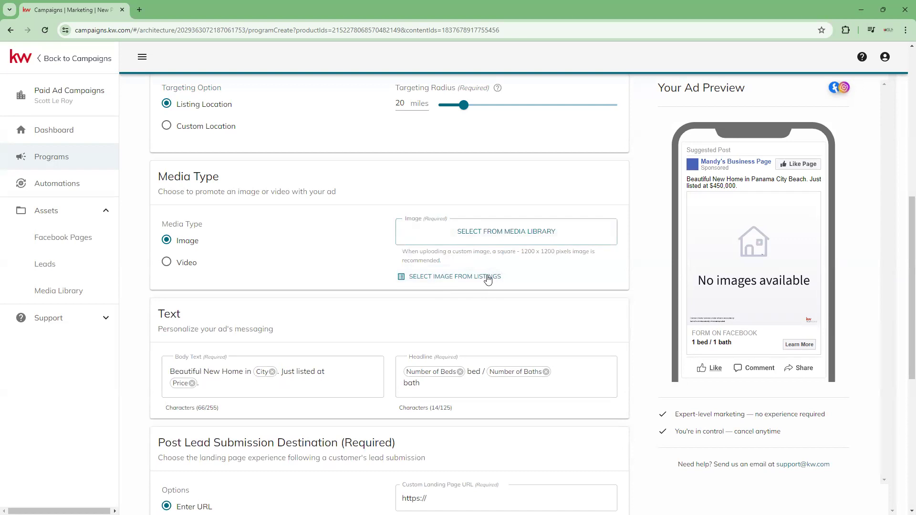
left_click(510, 236)
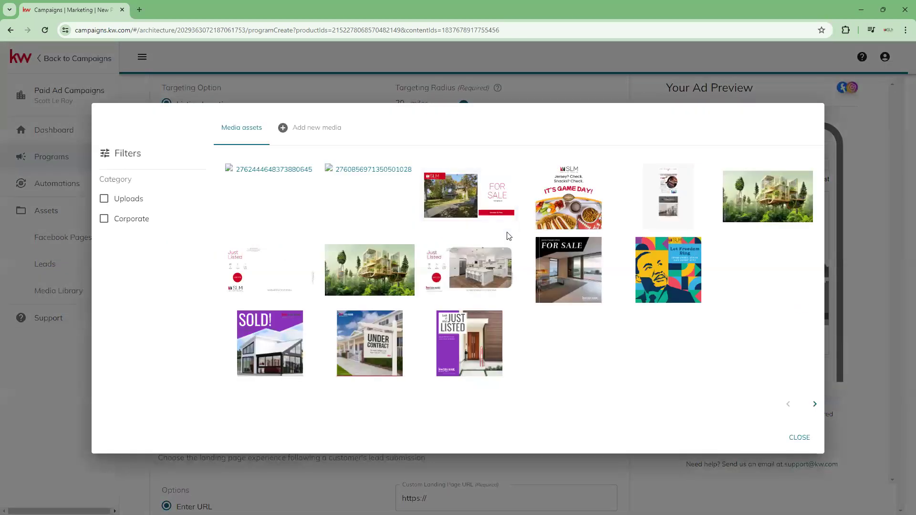
left_click(457, 201)
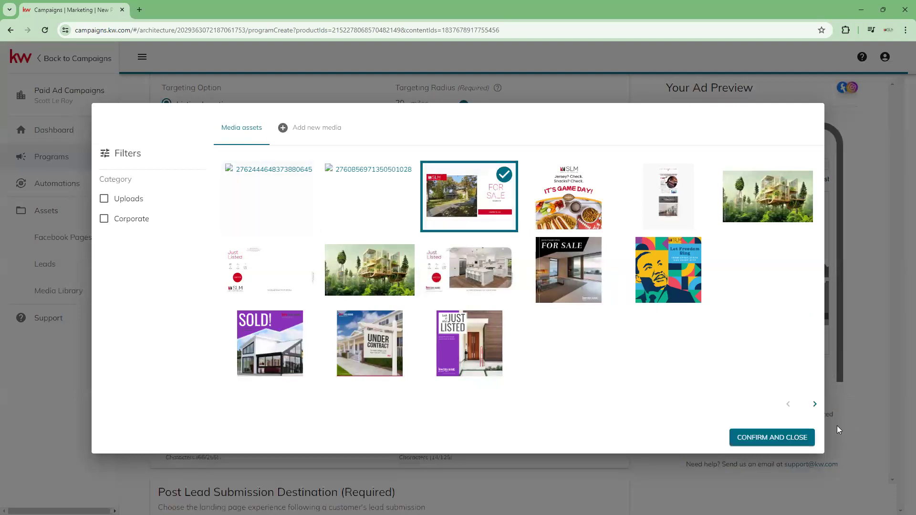
left_click(781, 440)
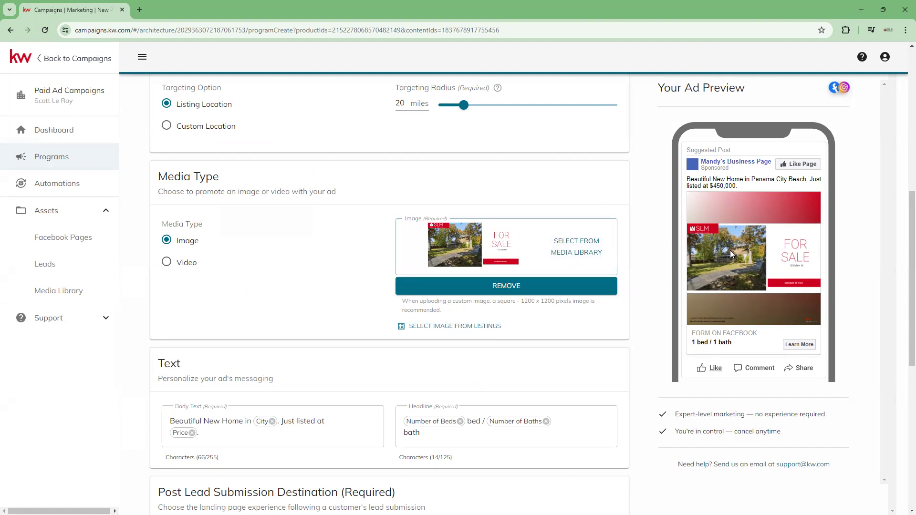
- Review the program's Text, Post Lead Submission Destination and Lead Settings sections
scroll(433, 300, "down", 1)
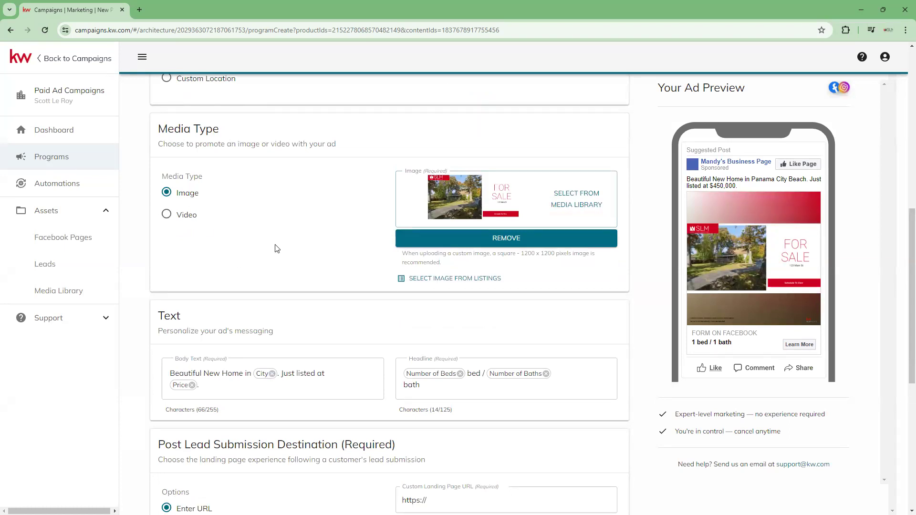
scroll(336, 222, "down", 2)
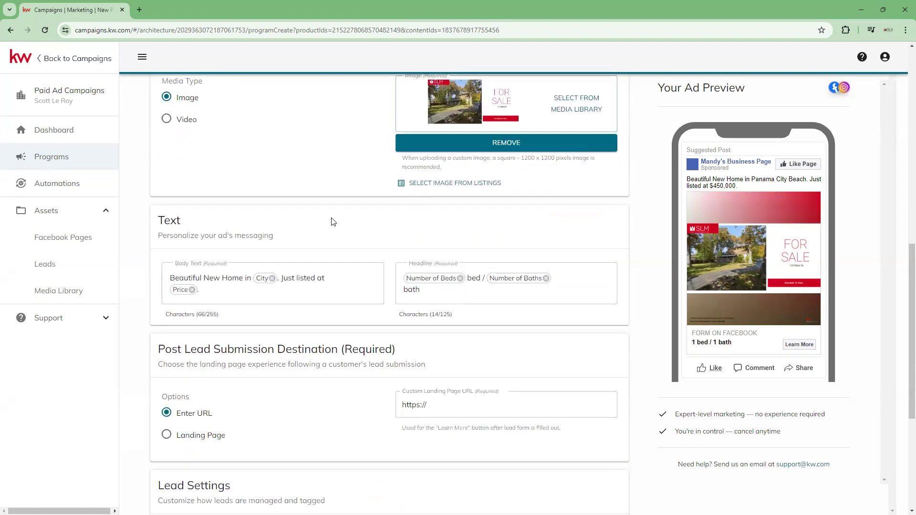
scroll(333, 222, "down", 2)
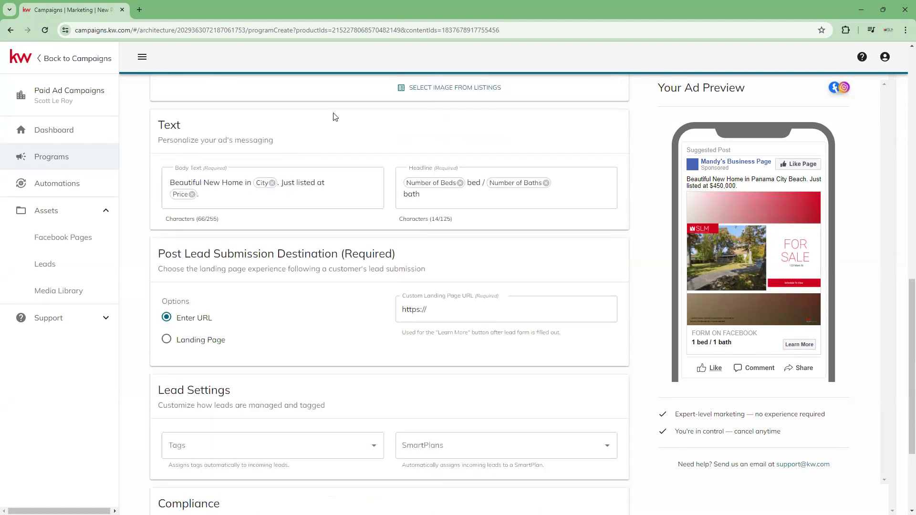
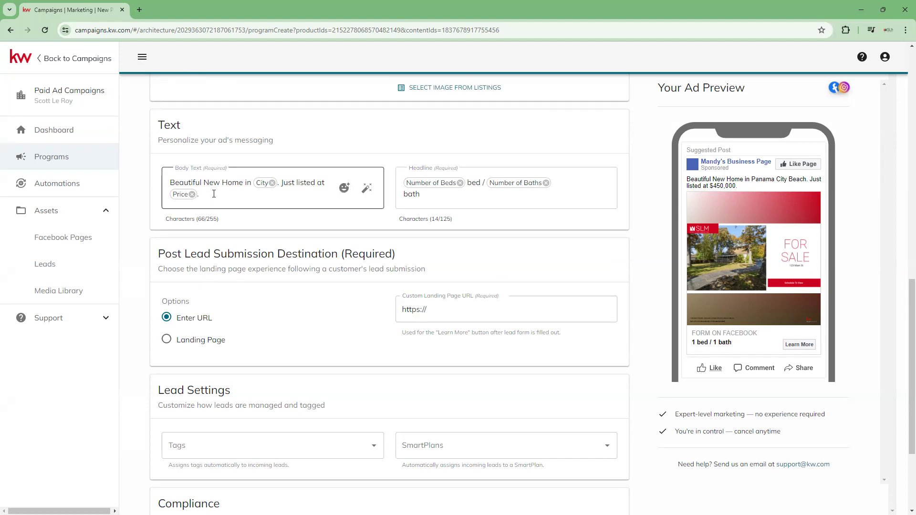
- Rewrite the ad's body text with AI, trying the Emotional style before generating and applying a fresh AI suggestion
left_click(346, 189)
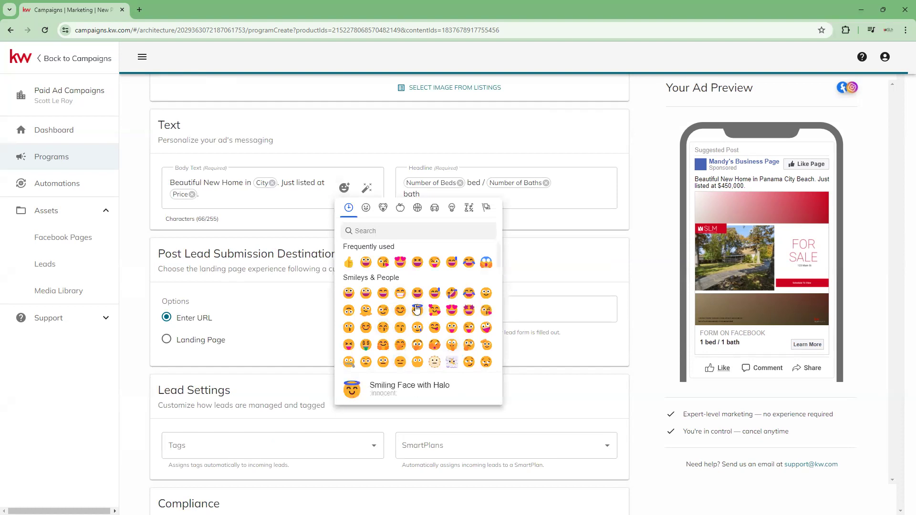
left_click(366, 189)
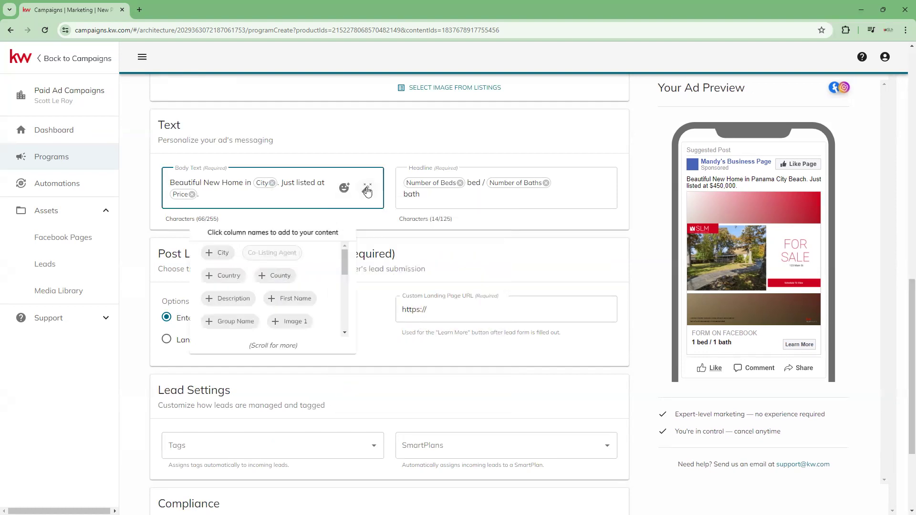
left_click(367, 190)
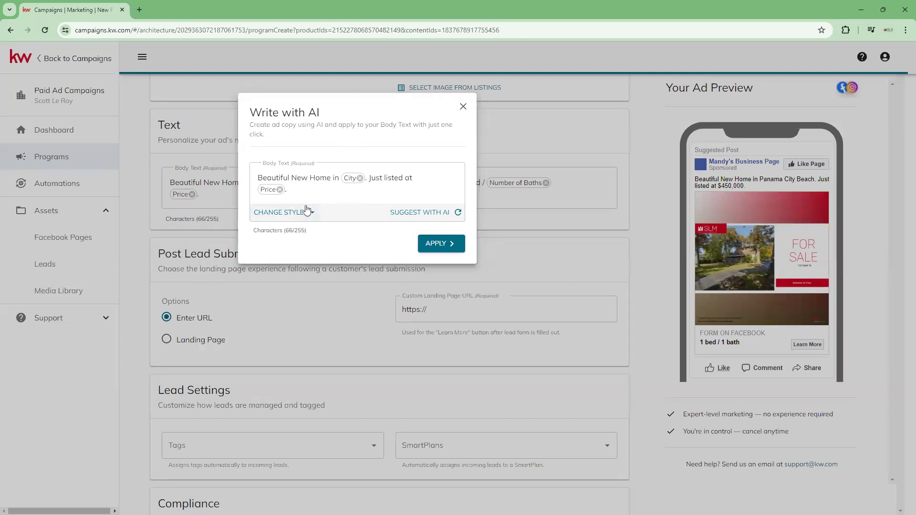
left_click(299, 218)
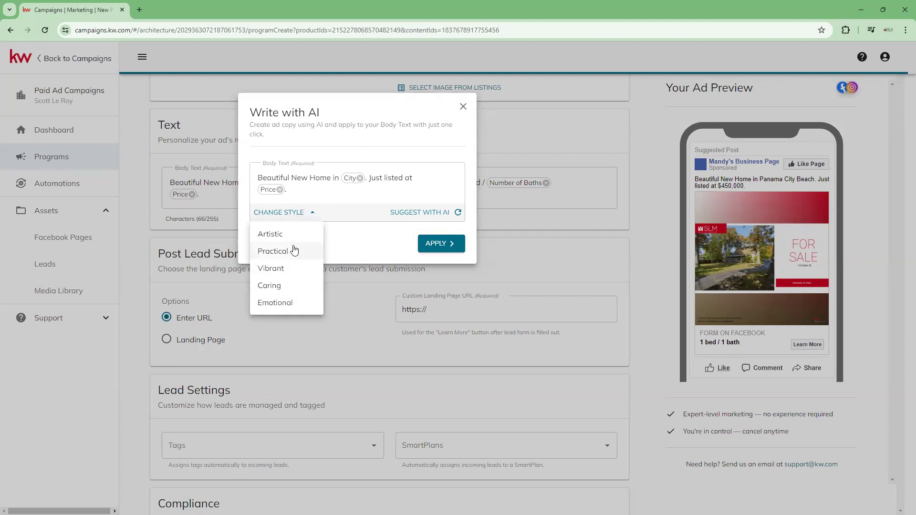
left_click(295, 308)
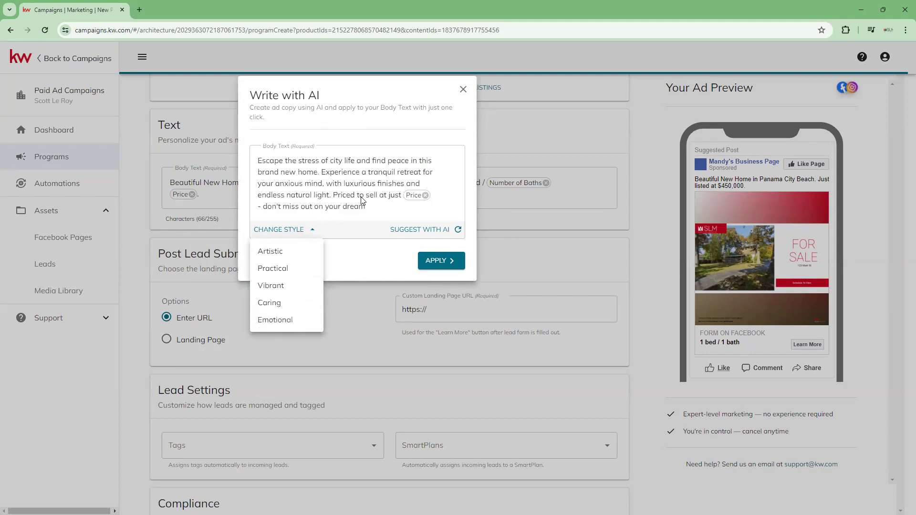
left_click(319, 172)
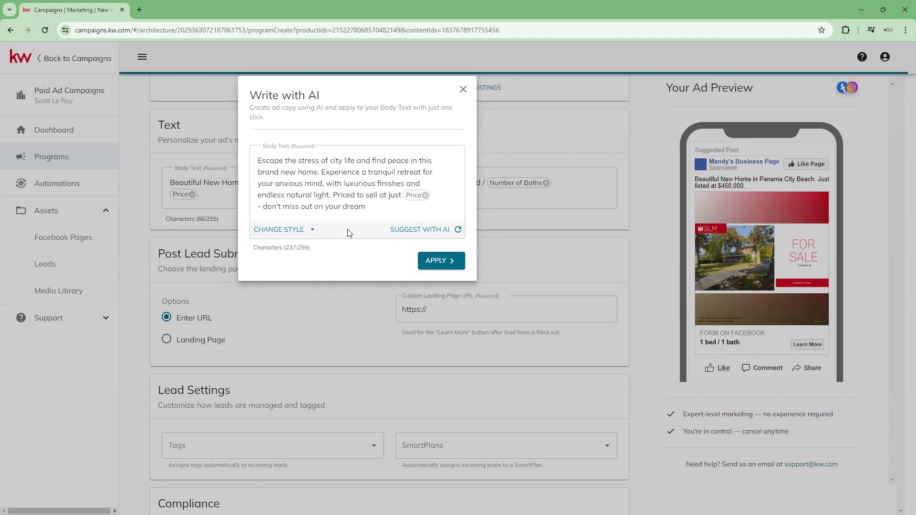
left_click(449, 231)
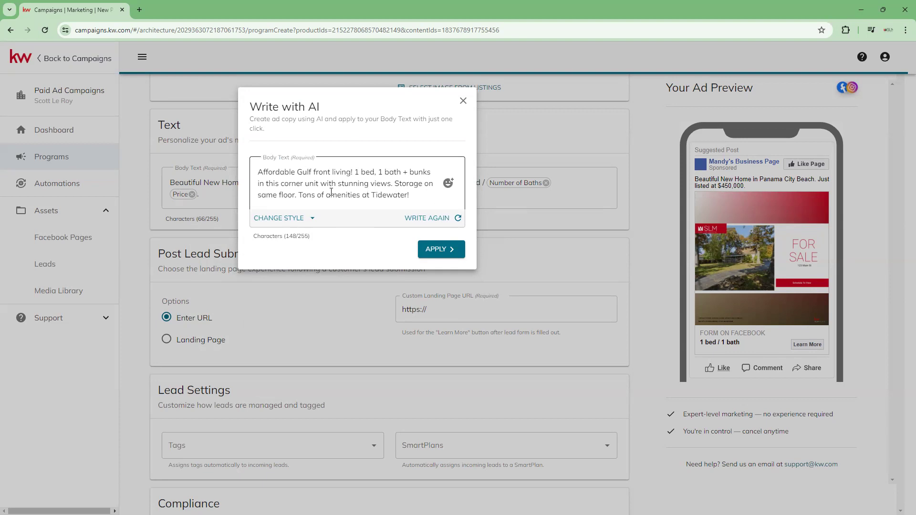
left_click(439, 250)
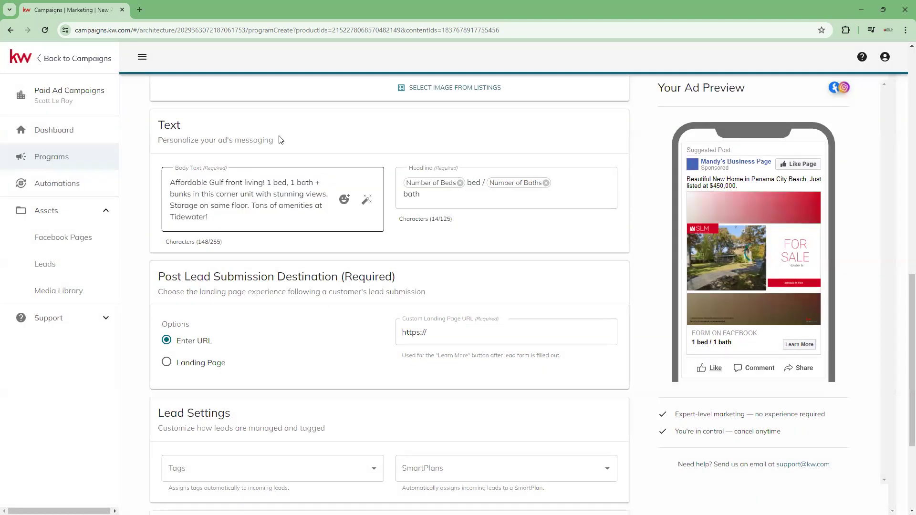
- Append the City column to the end of the ad's body text after looking through the available columns
left_click(257, 219)
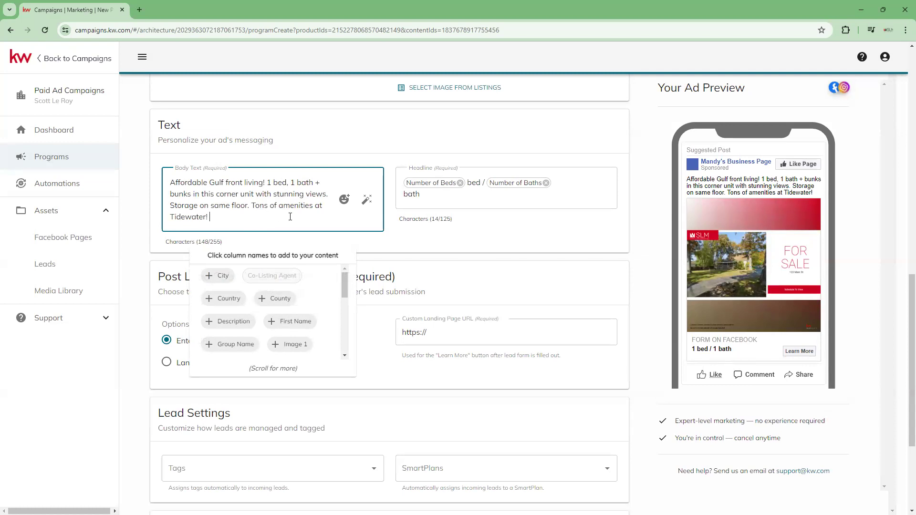
left_click(395, 254)
left_click(238, 217)
scroll(289, 304, "down", 5)
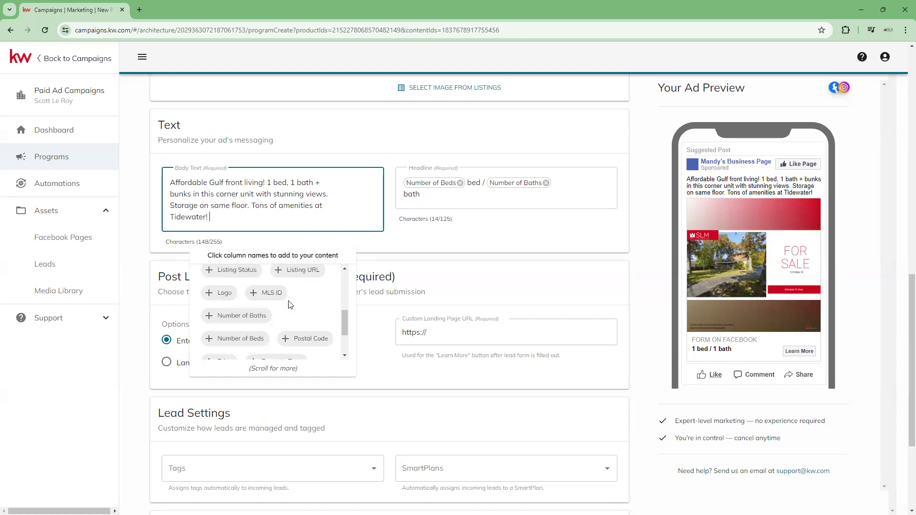
scroll(290, 304, "up", 5)
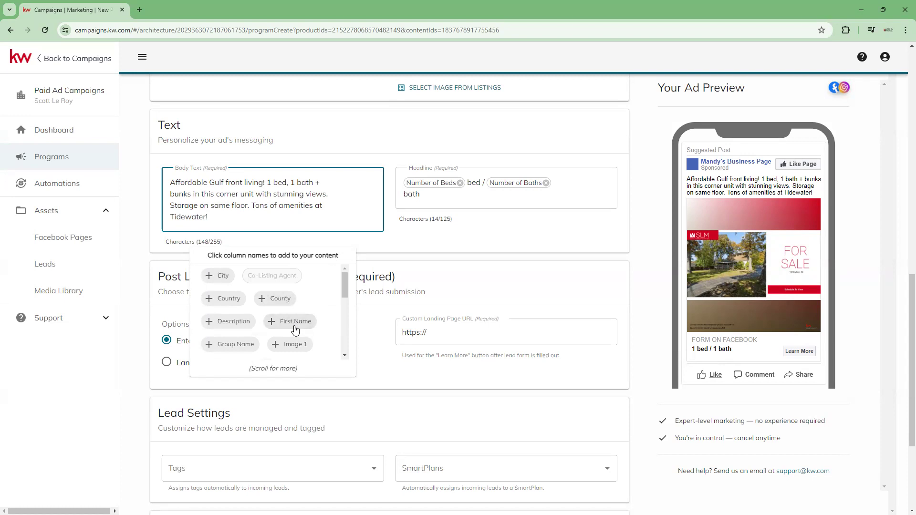
scroll(295, 328, "down", 5)
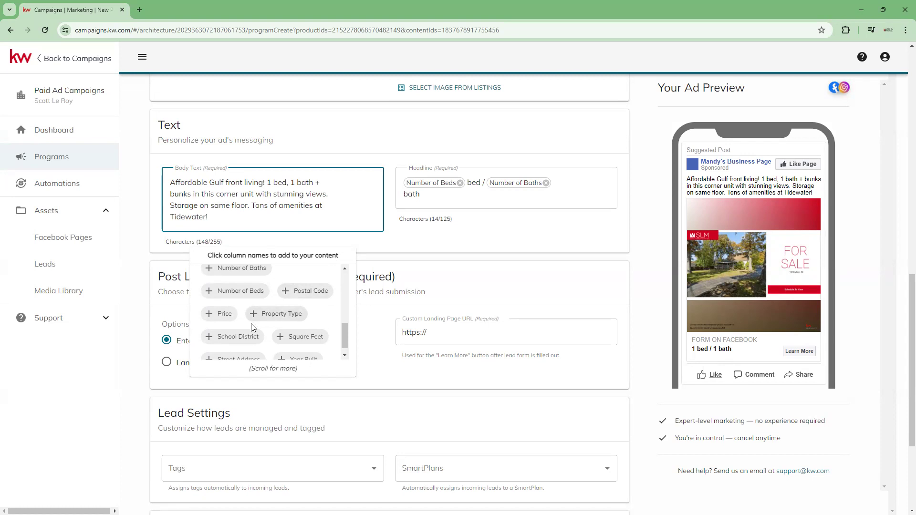
scroll(248, 328, "up", 6)
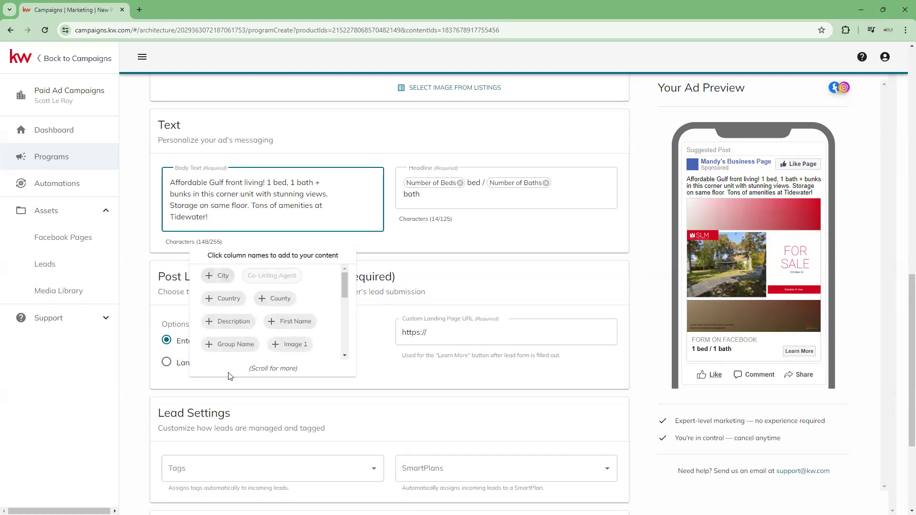
left_click(226, 281)
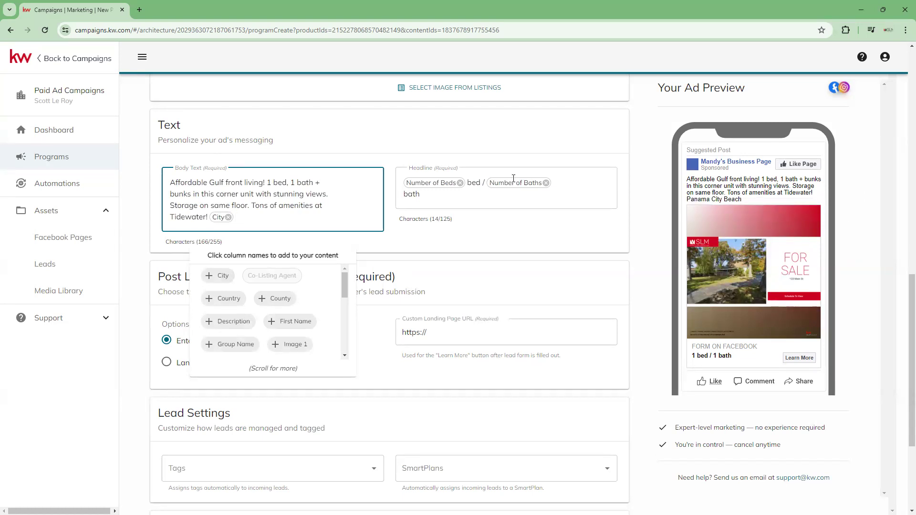
- Add the Price column after City in the body text
scroll(296, 324, "down", 1)
scroll(296, 325, "down", 4)
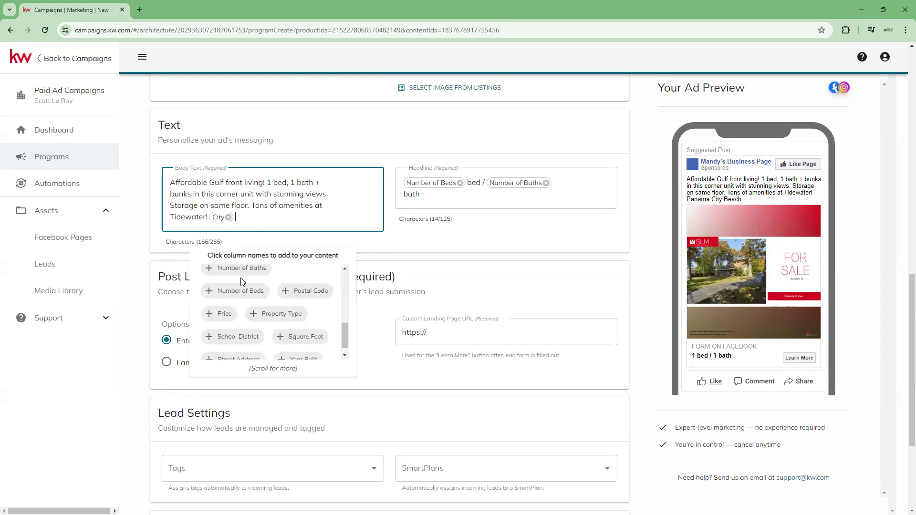
scroll(250, 348, "down", 1)
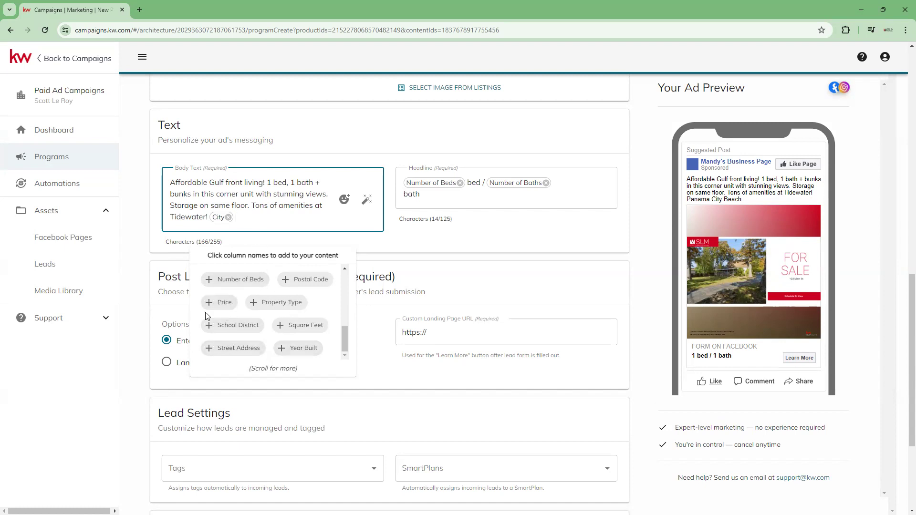
left_click(218, 306)
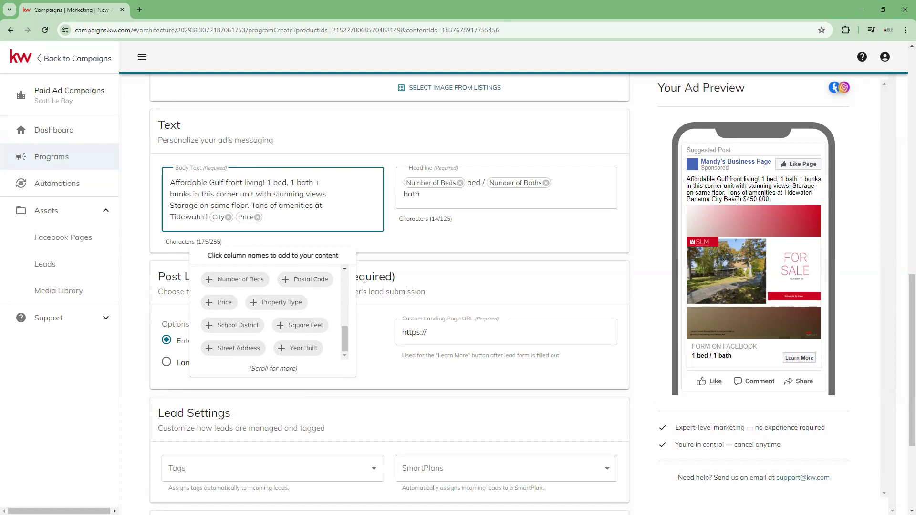
left_click(312, 203)
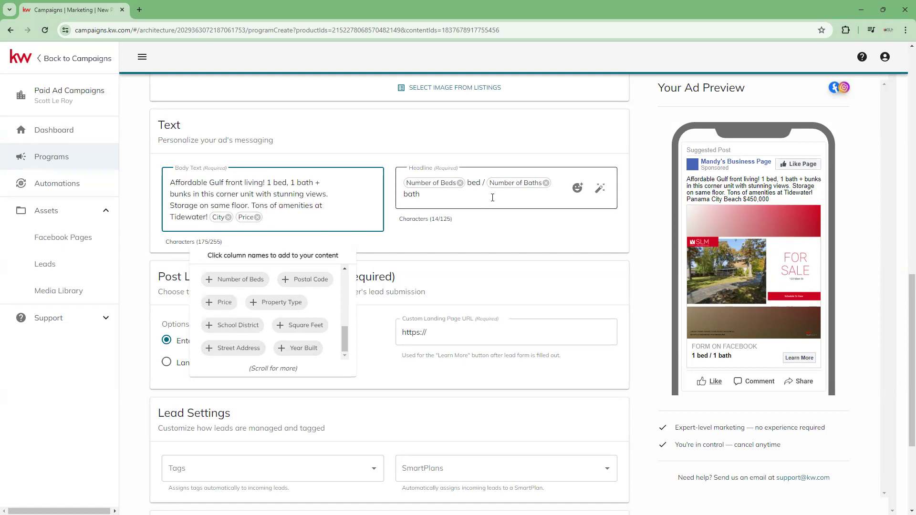
- Add the Price and School District columns to the end of the ad's headline
left_click(492, 197)
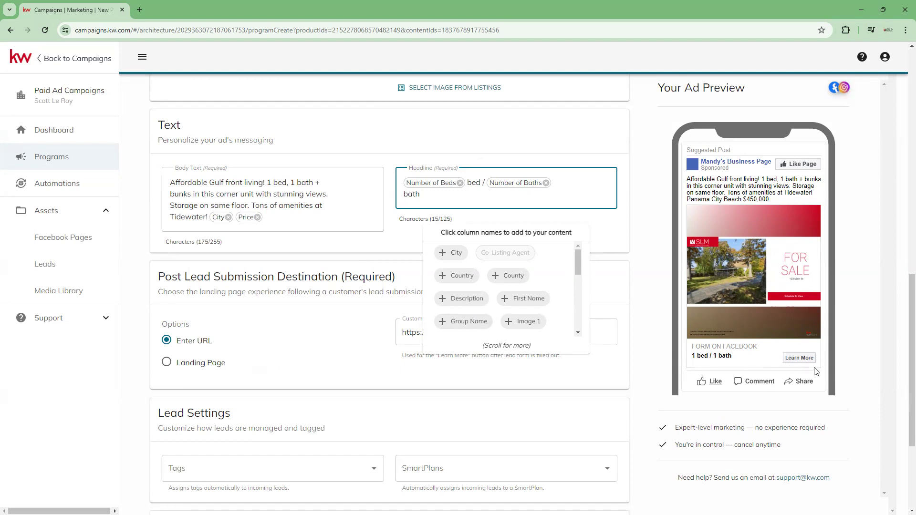
scroll(509, 271, "down", 1)
scroll(508, 266, "down", 1)
scroll(454, 300, "down", 2)
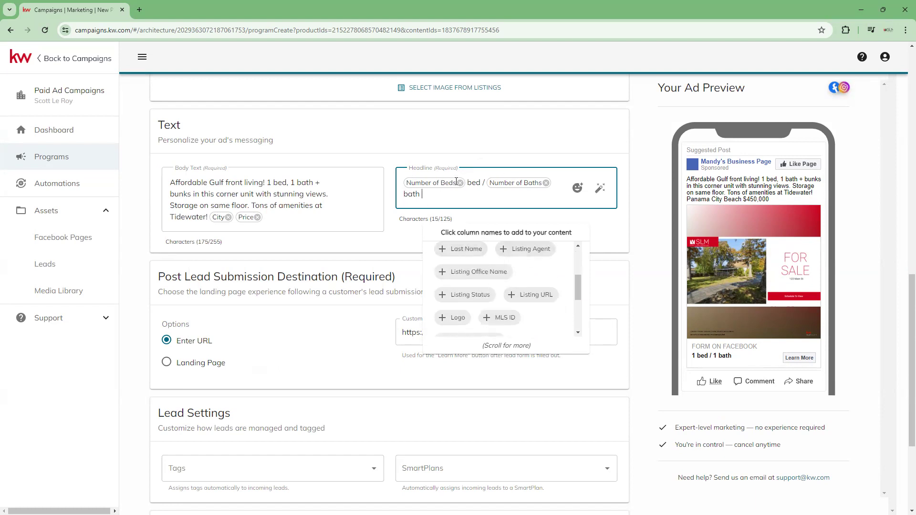
scroll(492, 276, "down", 2)
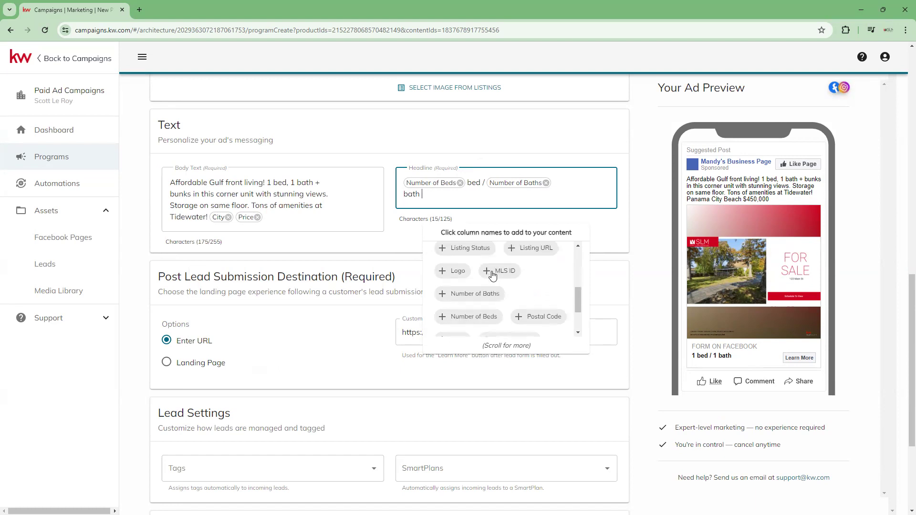
scroll(509, 305, "down", 2)
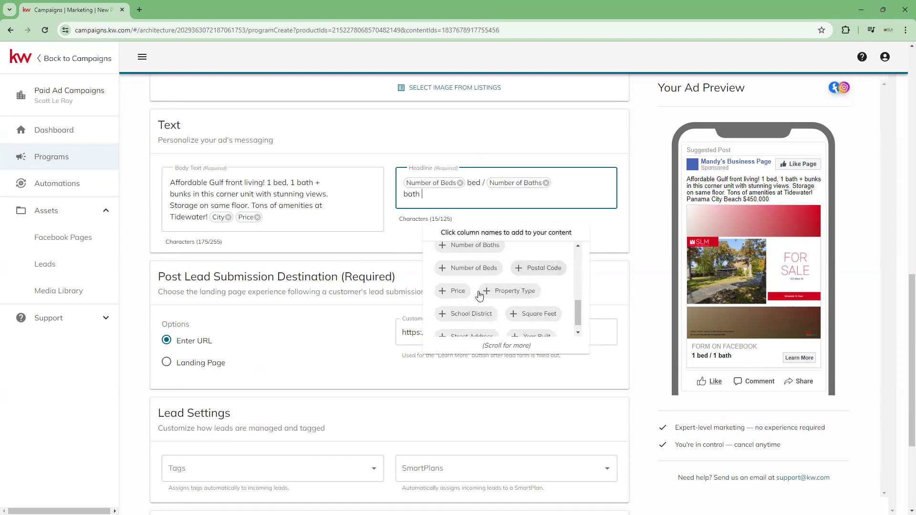
left_click(460, 292)
left_click(486, 319)
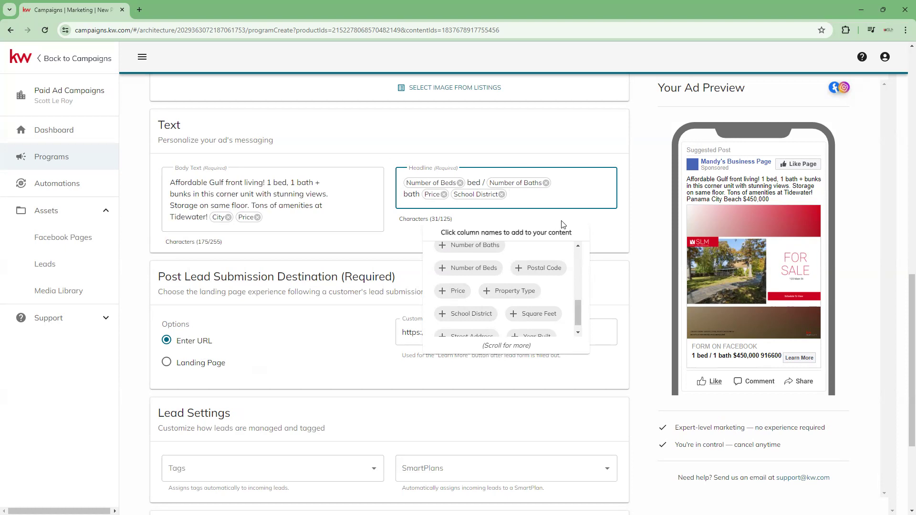
left_click(598, 254)
- Try the Landing Page option as the post lead submission destination, check its page list, and return to the Enter URL option
scroll(557, 263, "down", 3)
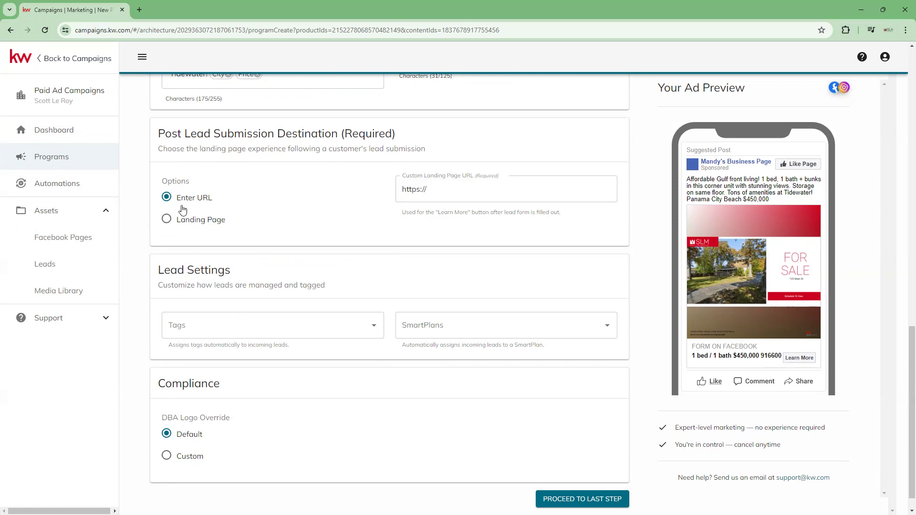
left_click(166, 219)
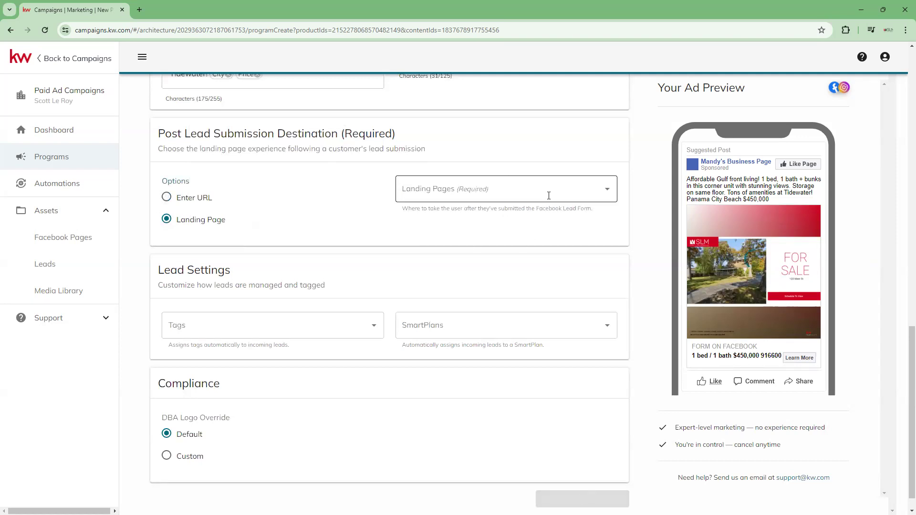
left_click(609, 190)
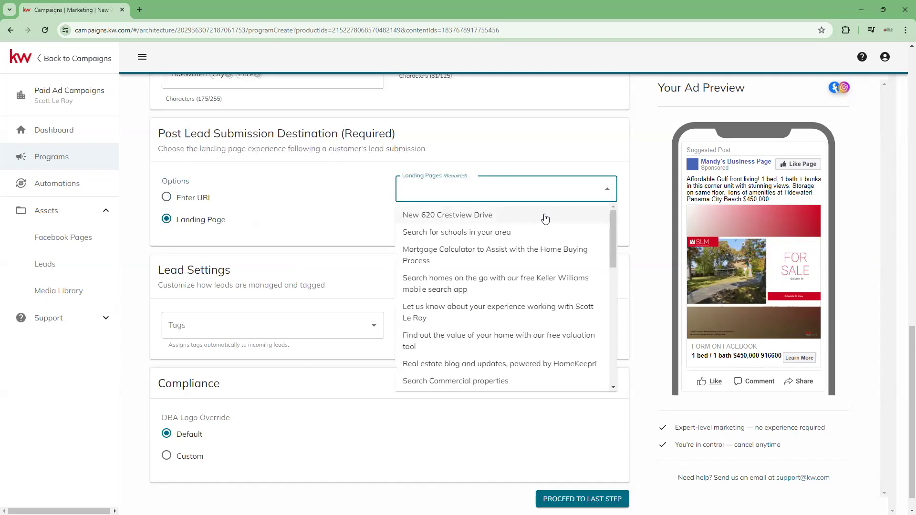
scroll(536, 371, "down", 4)
scroll(538, 373, "down", 6)
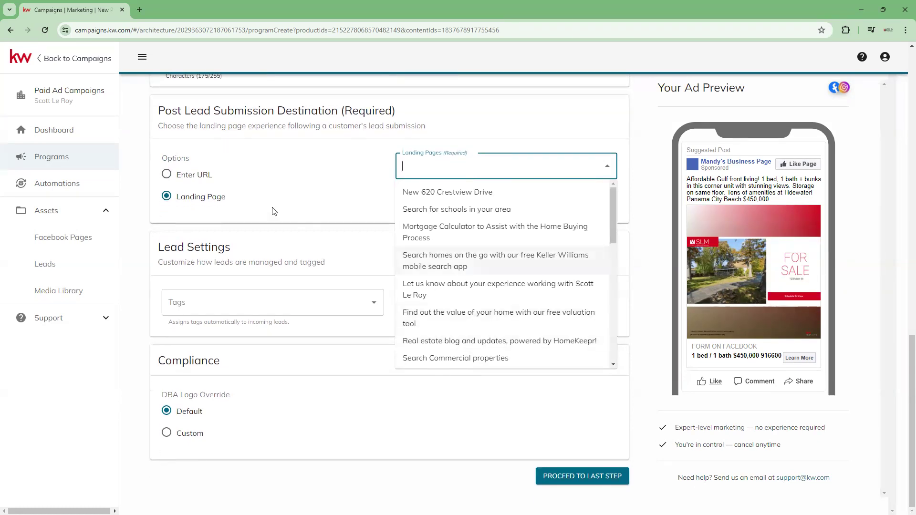
left_click(175, 178)
left_click(175, 181)
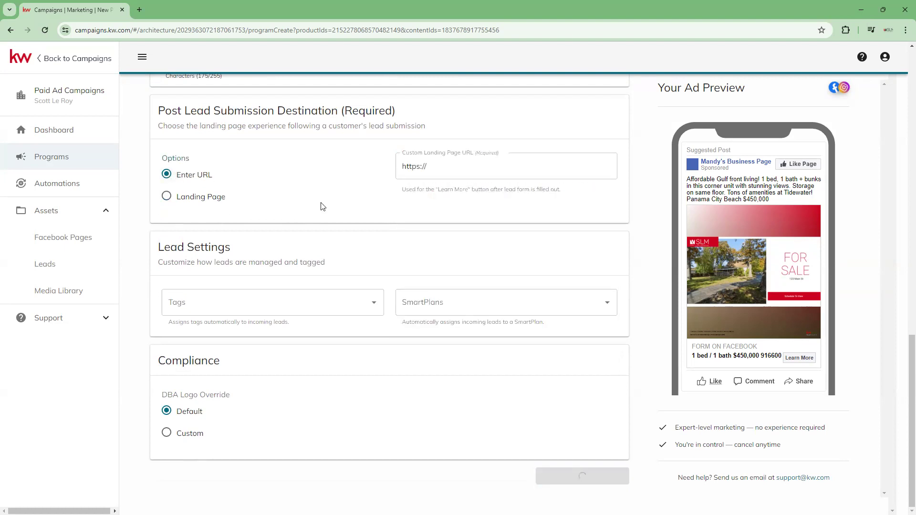
left_click(516, 170)
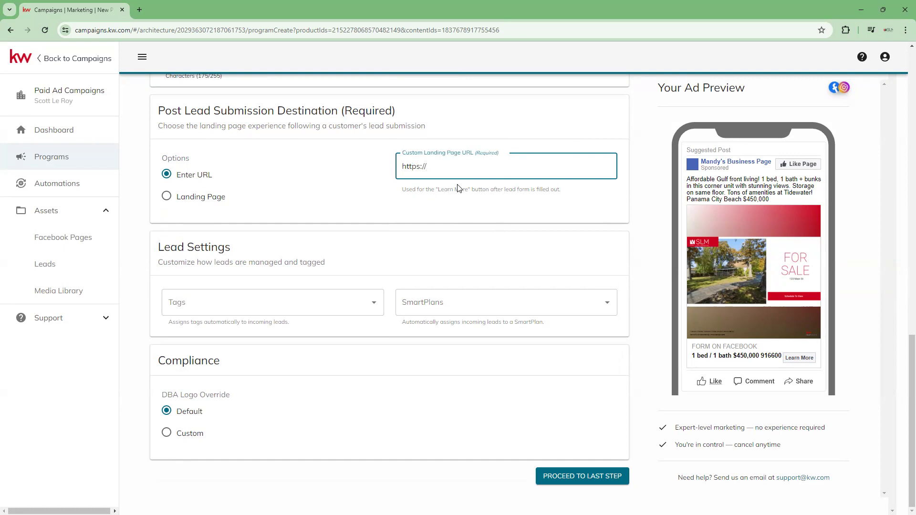
- Set the post lead submission destination to the Landing Page option and choose NEO Landing Page
left_click(166, 198)
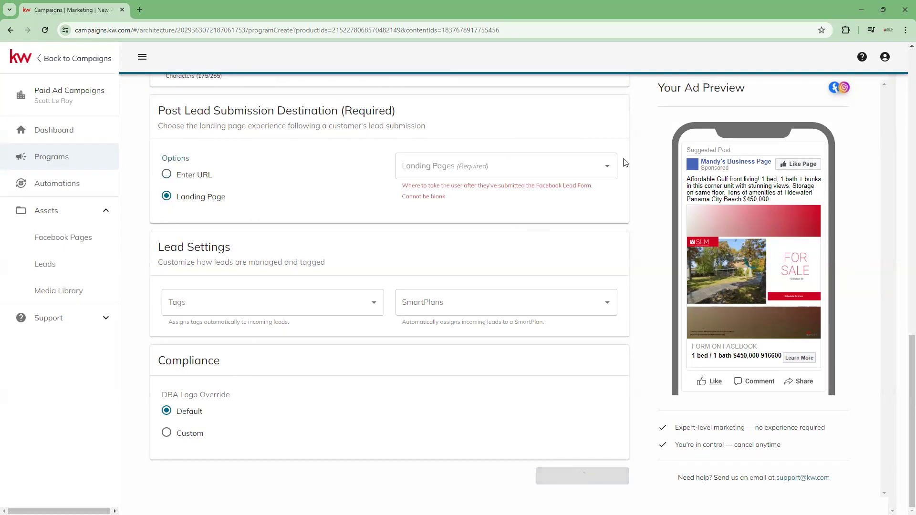
left_click(605, 167)
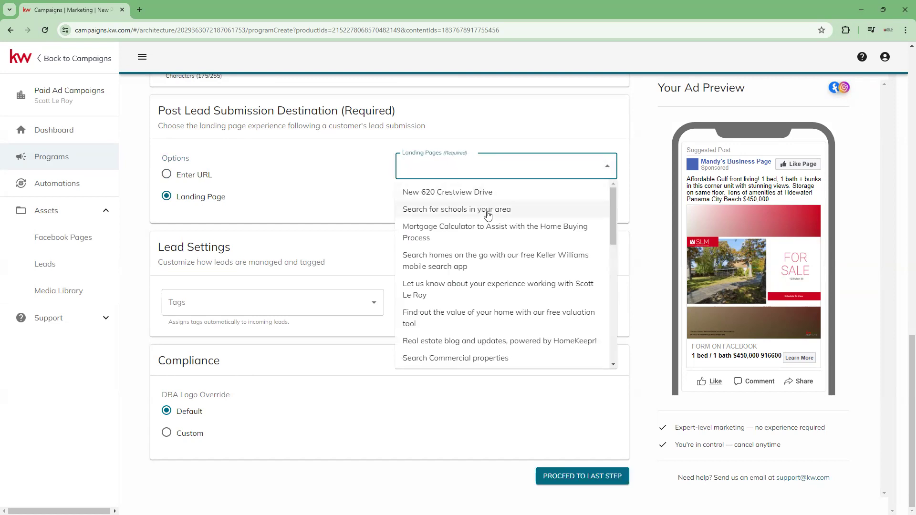
scroll(497, 245, "down", 3)
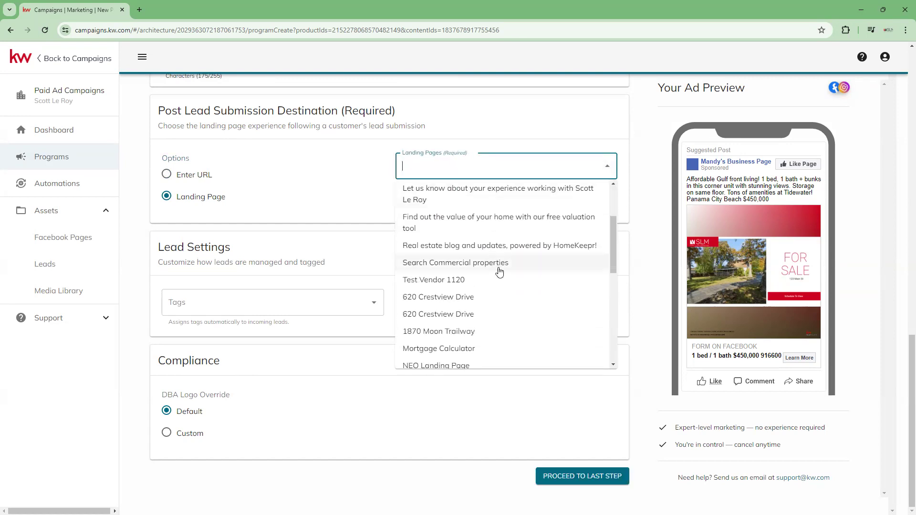
scroll(508, 290, "down", 5)
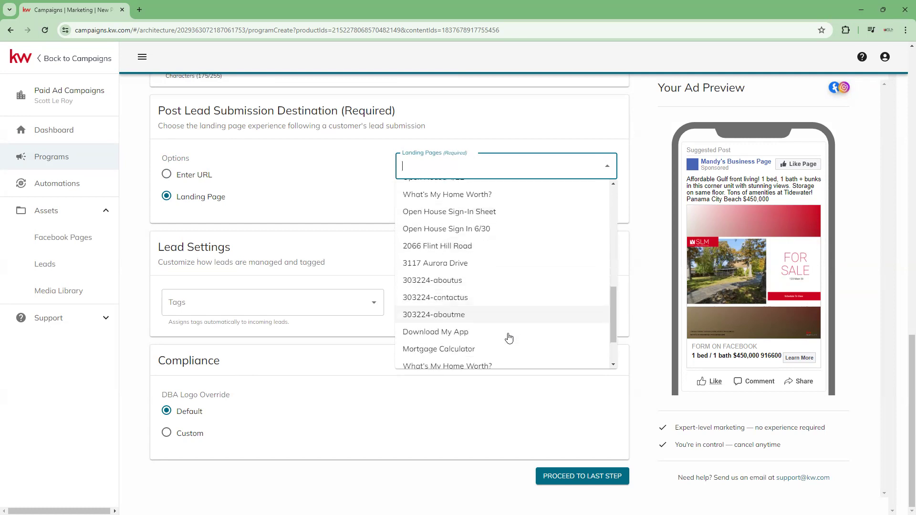
scroll(492, 354, "down", 1)
scroll(489, 360, "up", 3)
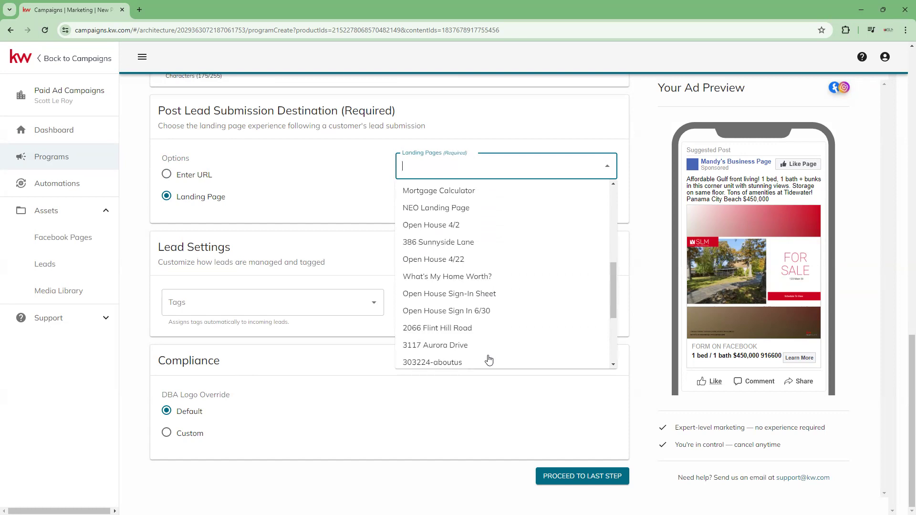
scroll(490, 358, "up", 1)
scroll(461, 327, "up", 1)
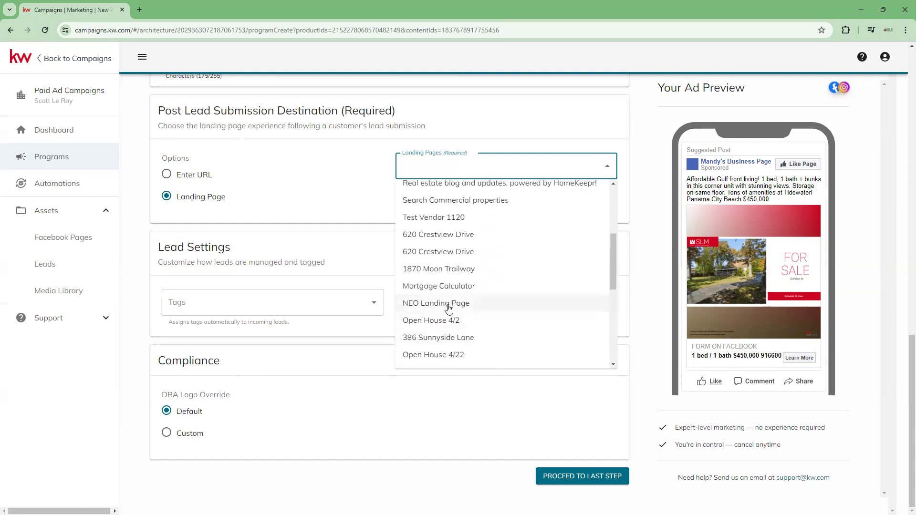
scroll(449, 310, "up", 1)
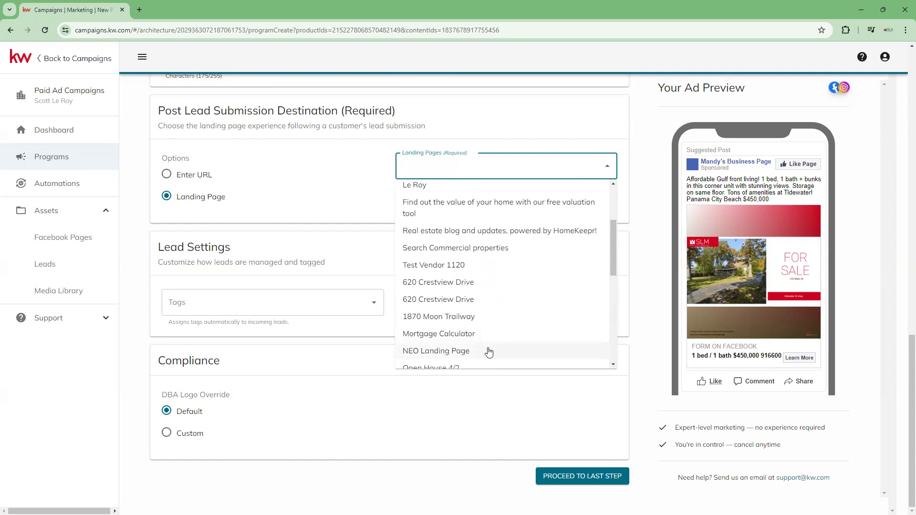
left_click(483, 352)
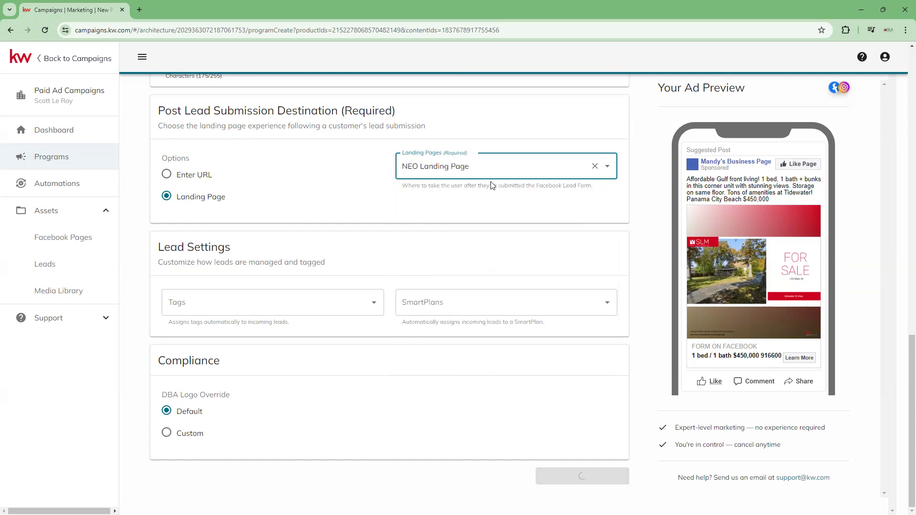
left_click(326, 223)
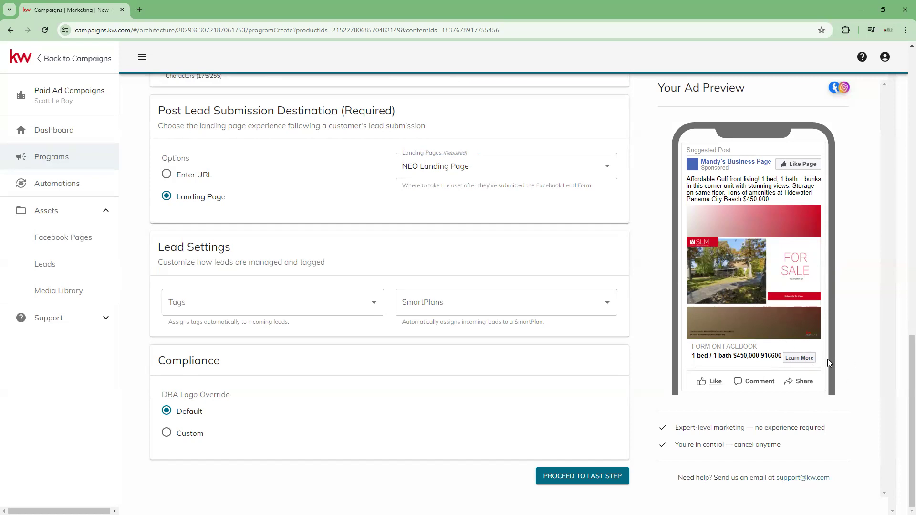
- Assign the existing Buyer tag to incoming leads in the lead settings
left_click(377, 308)
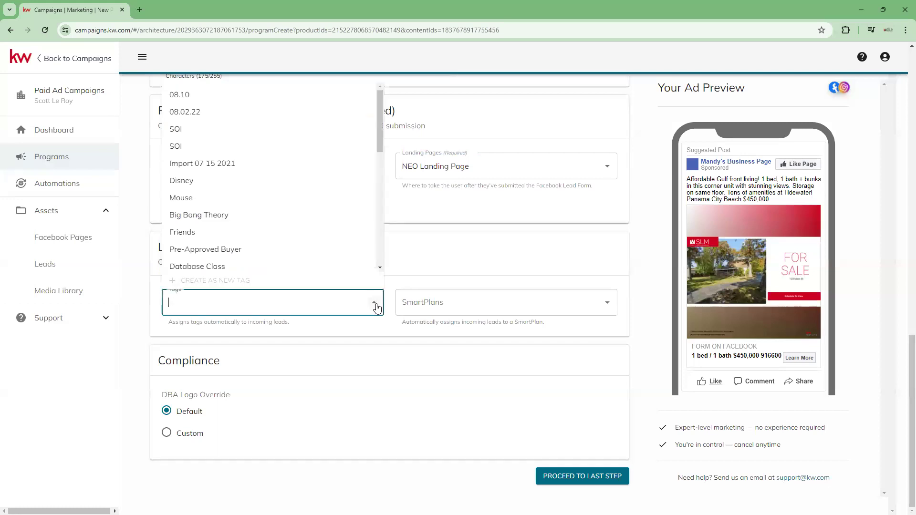
type("BUYER")
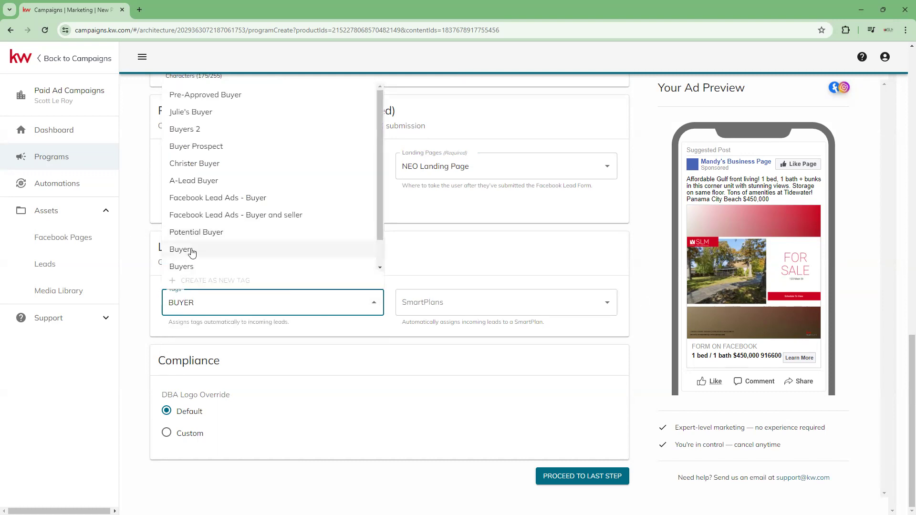
left_click(193, 251)
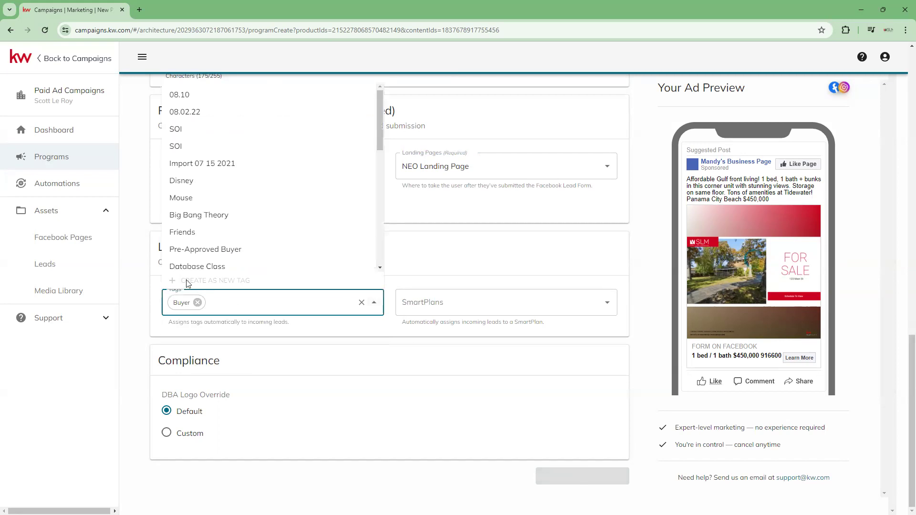
left_click(424, 259)
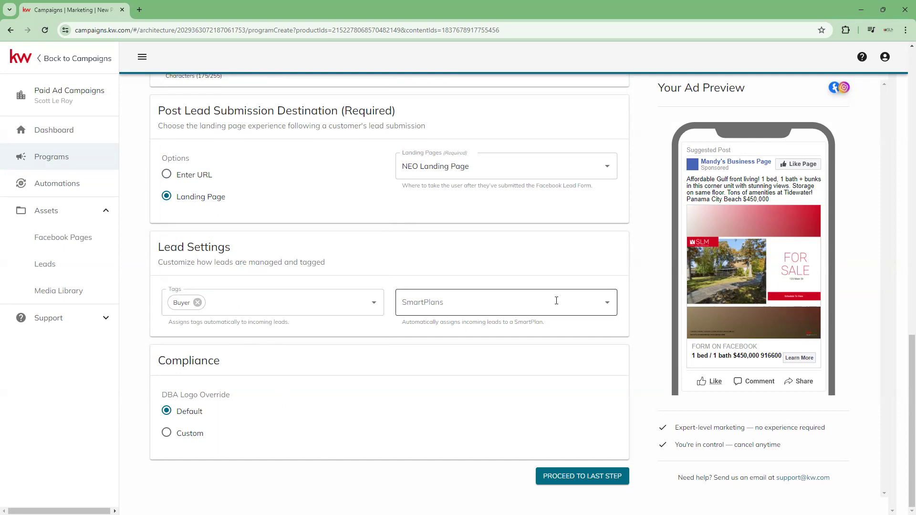
- Assign the Potential Buyers - Bi weekly SmartPlan to incoming leads
left_click(609, 304)
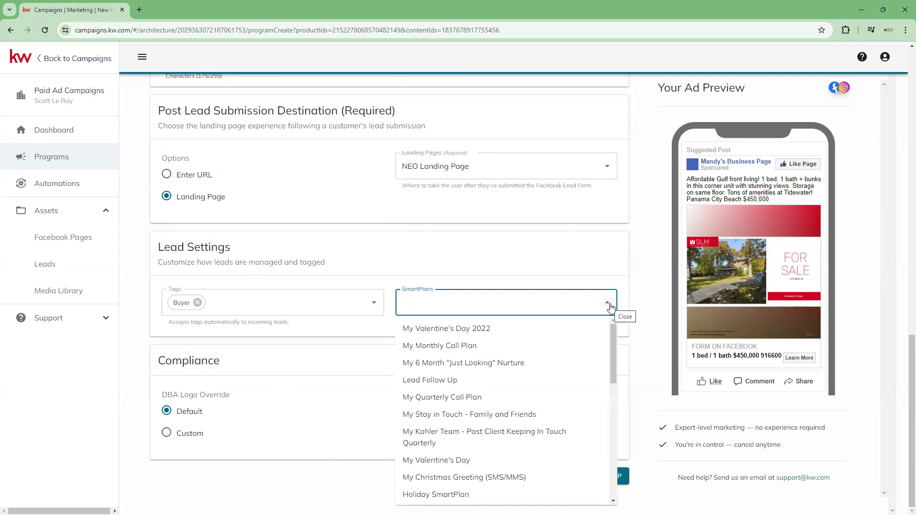
left_click(610, 306)
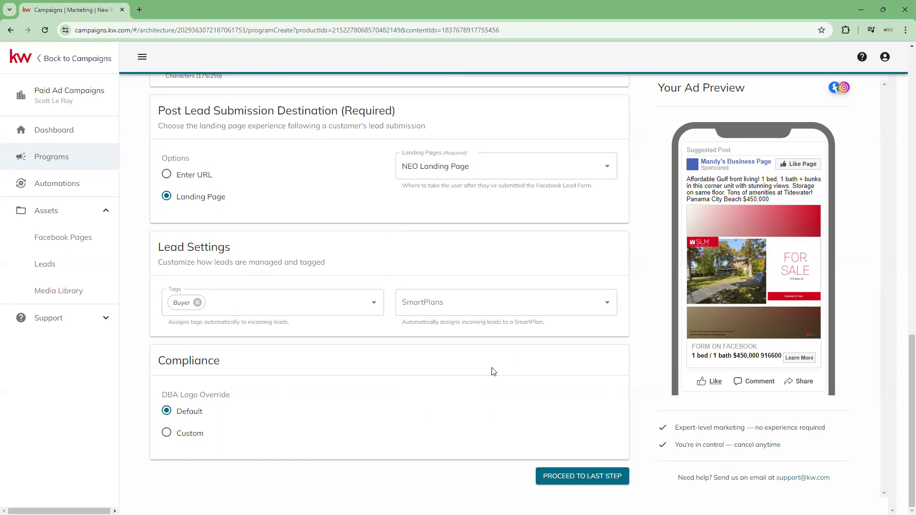
left_click(606, 303)
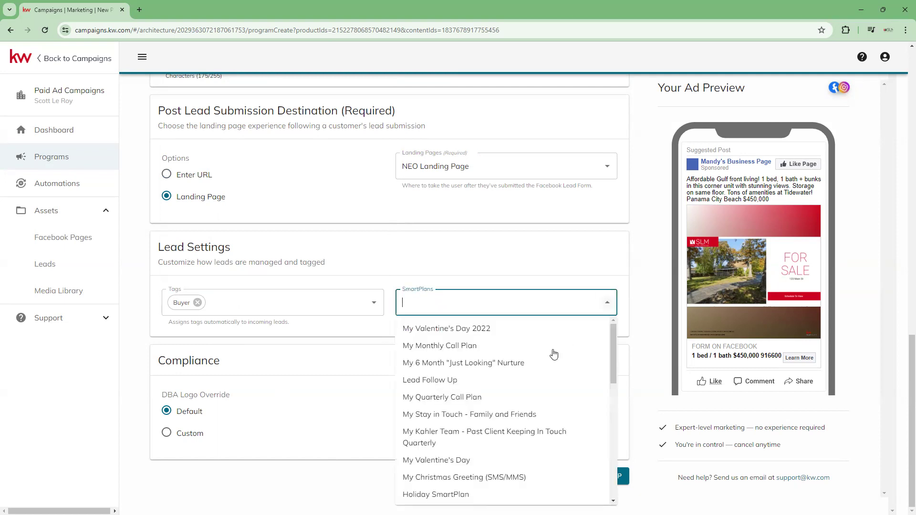
scroll(544, 362, "down", 6)
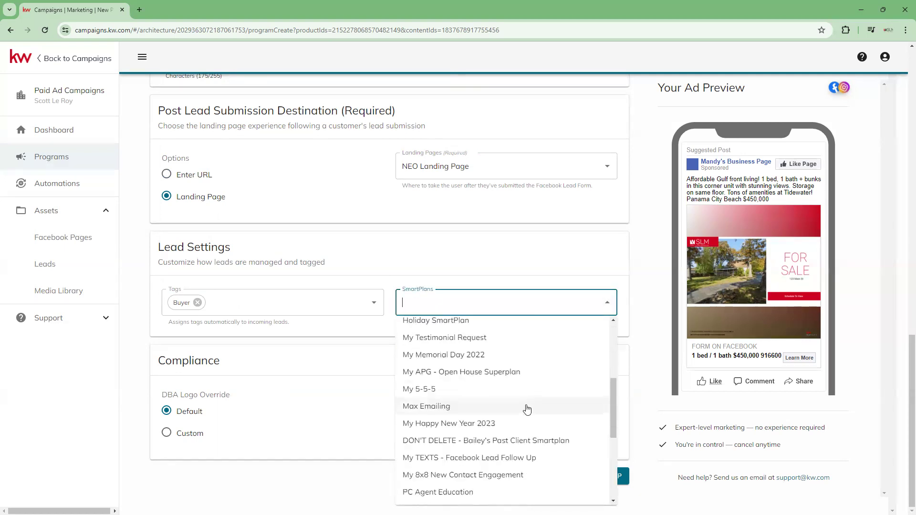
scroll(527, 409, "down", 8)
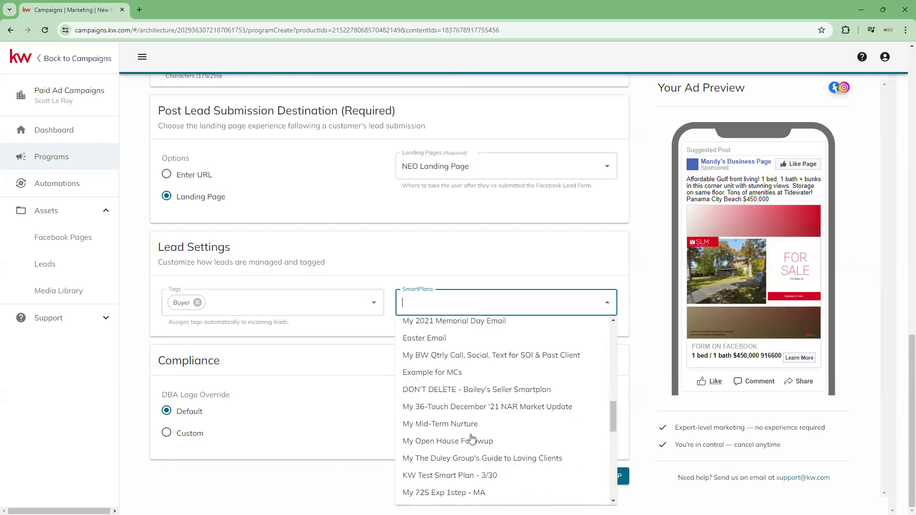
scroll(477, 415, "up", 1)
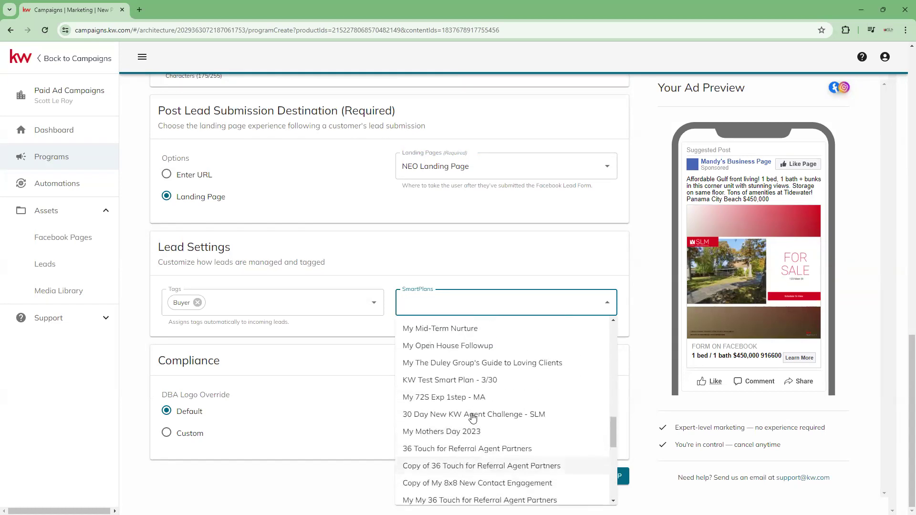
scroll(477, 388, "up", 3)
scroll(461, 410, "down", 2)
scroll(462, 409, "down", 3)
scroll(465, 389, "down", 1)
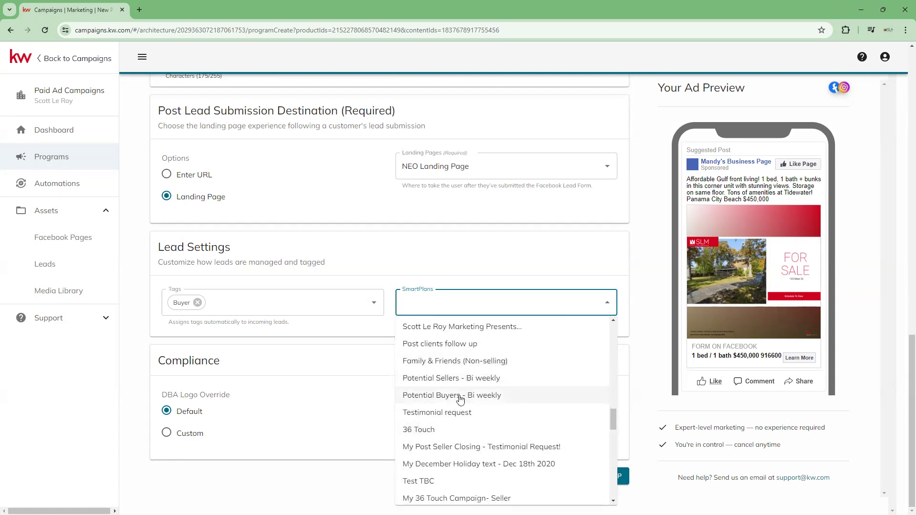
left_click(461, 395)
left_click(518, 266)
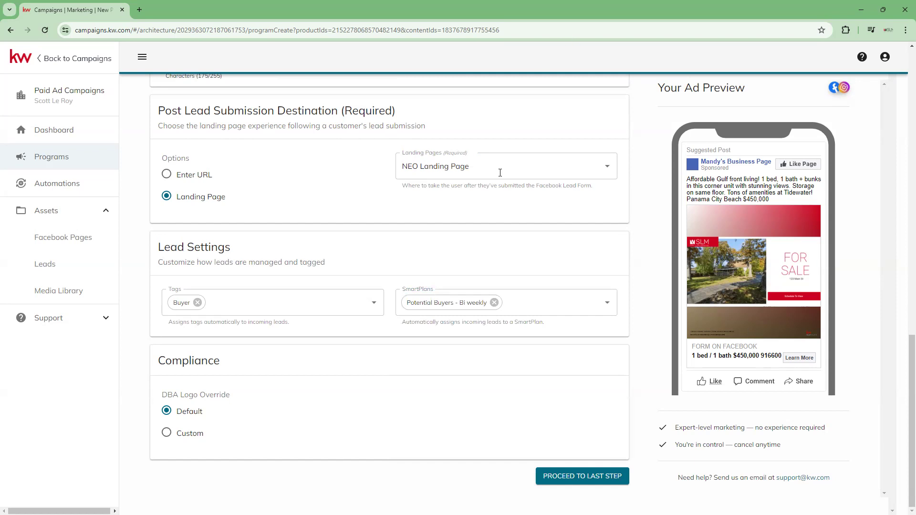
- Try entering a New Listing plan name as an additional SmartPlan in the lead settings
left_click(514, 303)
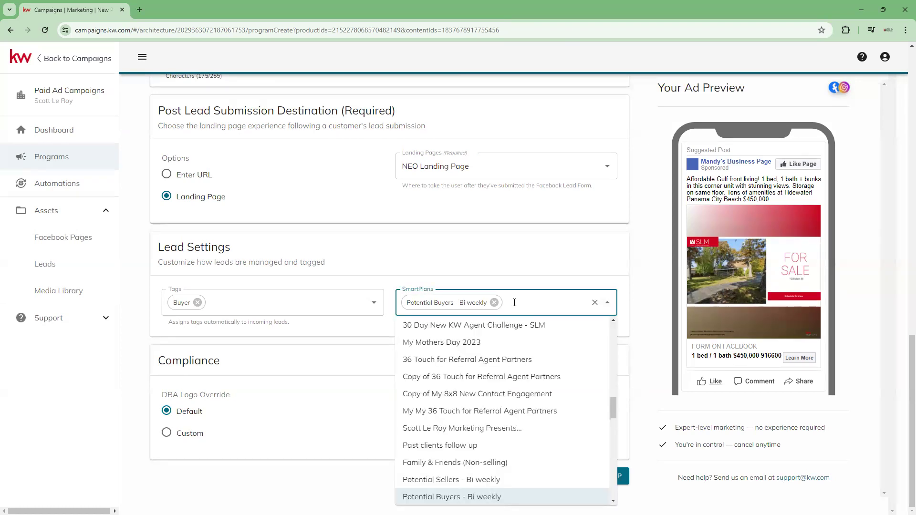
type("PB")
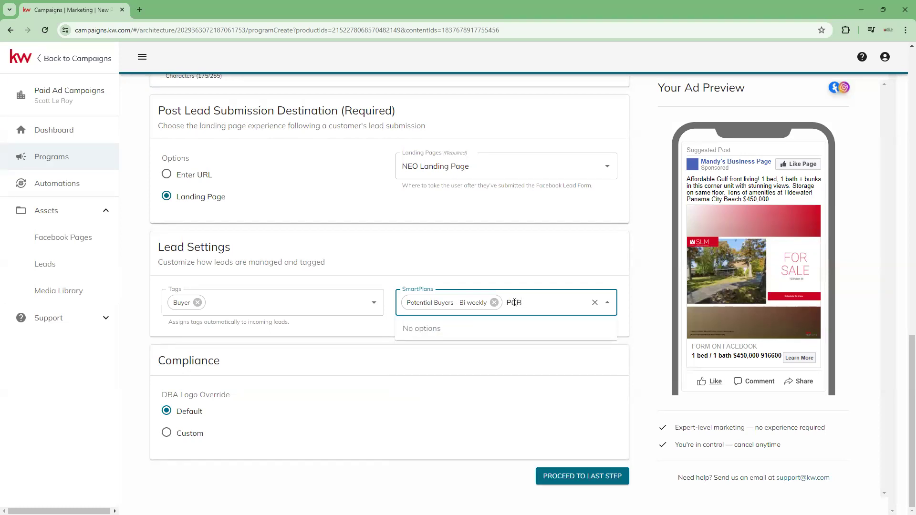
type(" New LIsti")
key("BackSpace")
key("BackSpace")
key("BackSpace")
key("BackSpace")
type("isting")
left_click(620, 271)
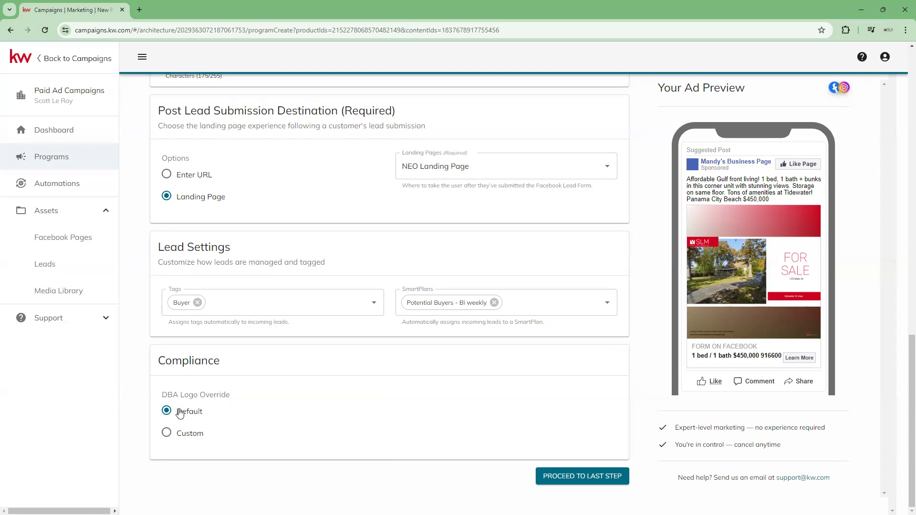
- Try proceeding to the last step with the DBA logo override set to Custom and no logo selected
left_click(167, 433)
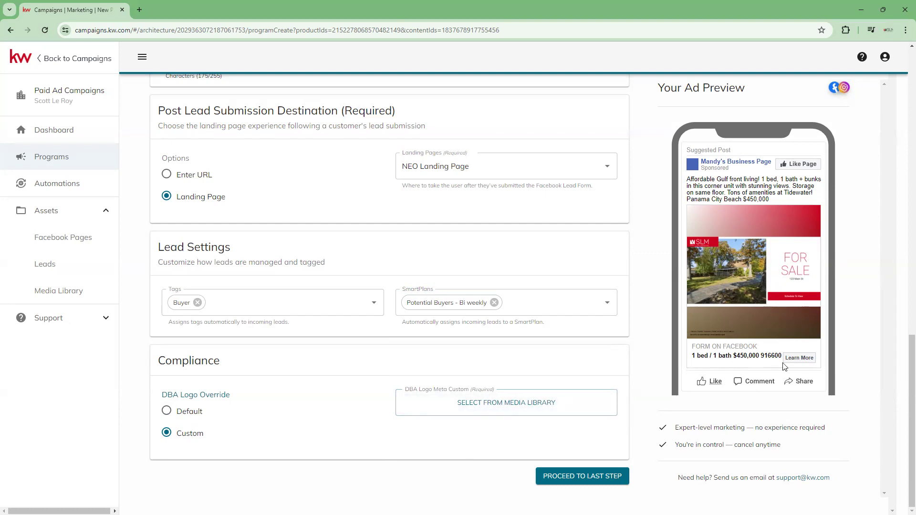
scroll(395, 351, "up", 4)
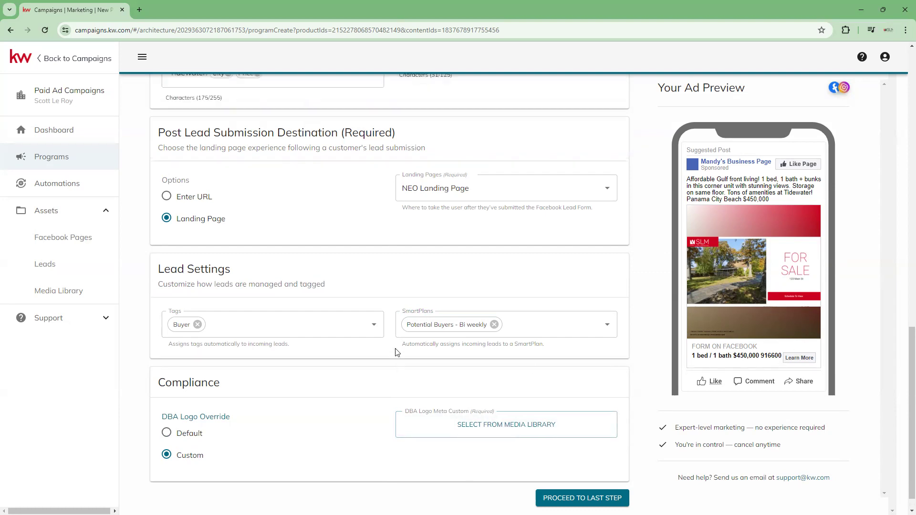
scroll(488, 285, "up", 15)
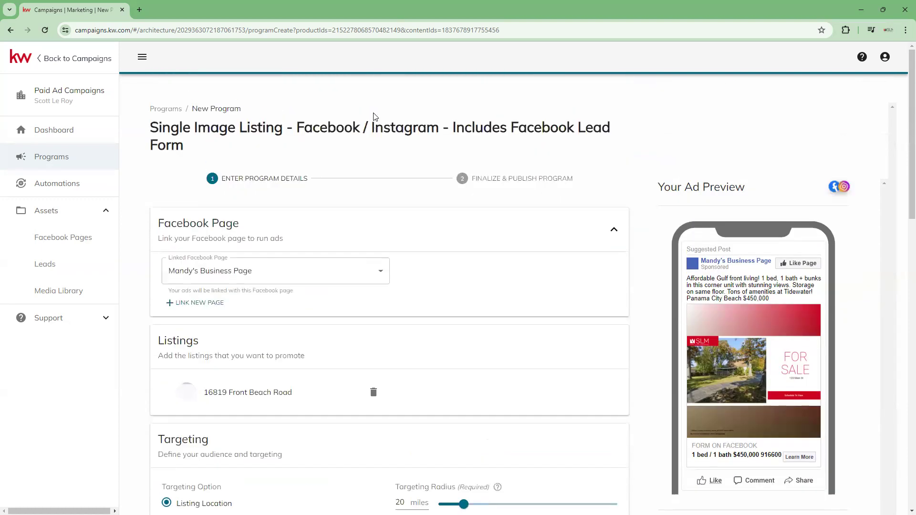
scroll(418, 239, "down", 18)
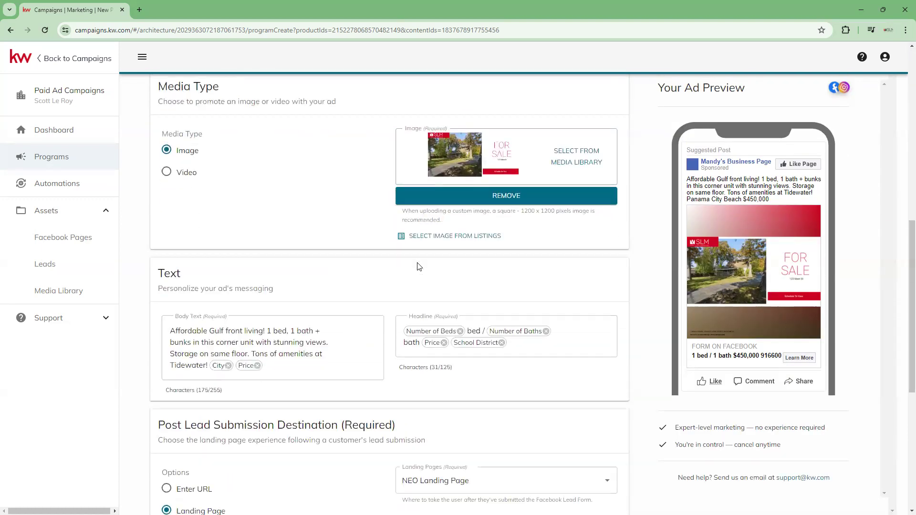
scroll(419, 267, "down", 2)
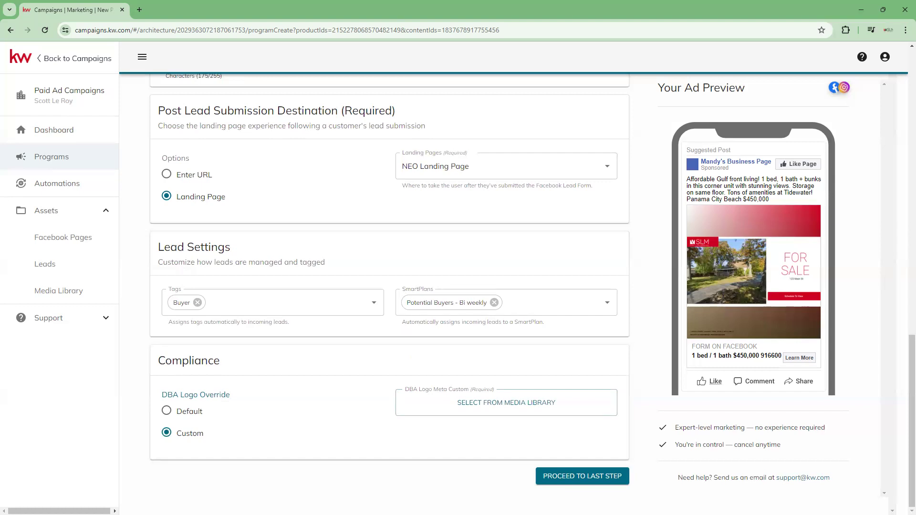
left_click(606, 475)
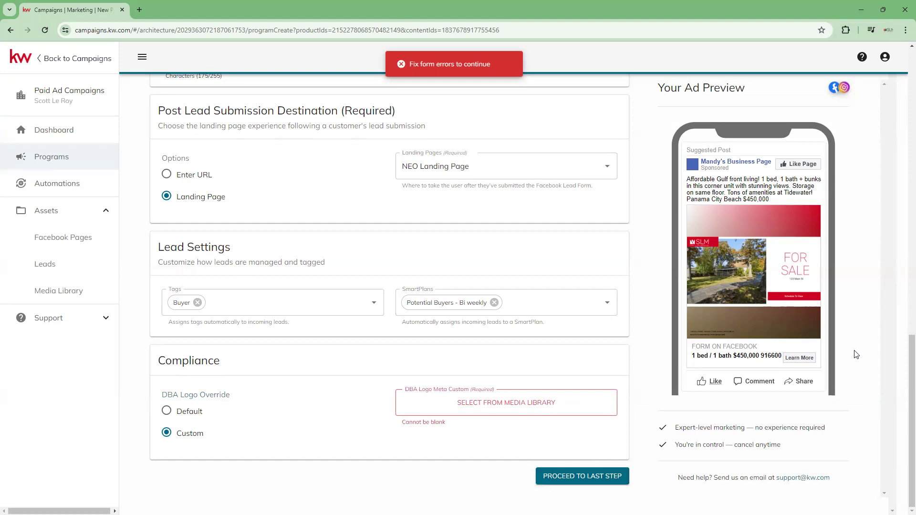
- Return the DBA logo override to Default and proceed to the last step of the program
scroll(145, 198, "up", 1)
left_click(165, 456)
scroll(554, 426, "down", 1)
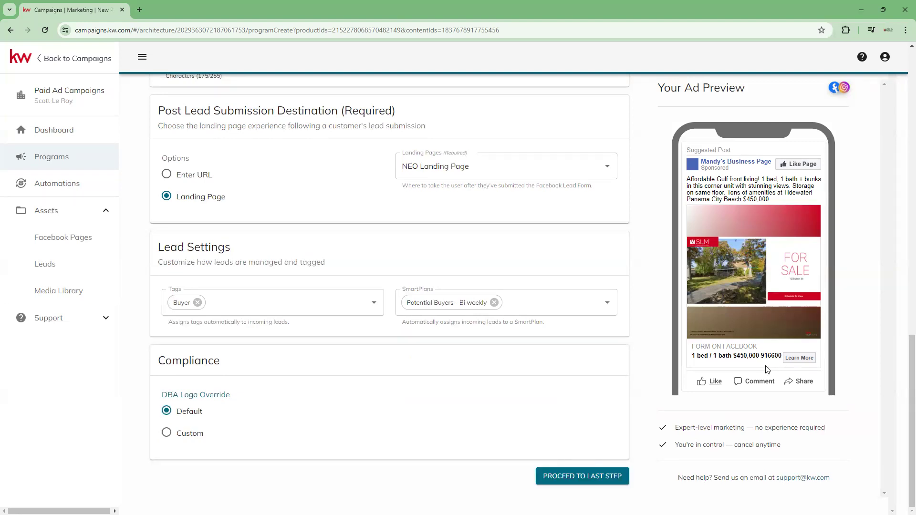
scroll(587, 310, "up", 15)
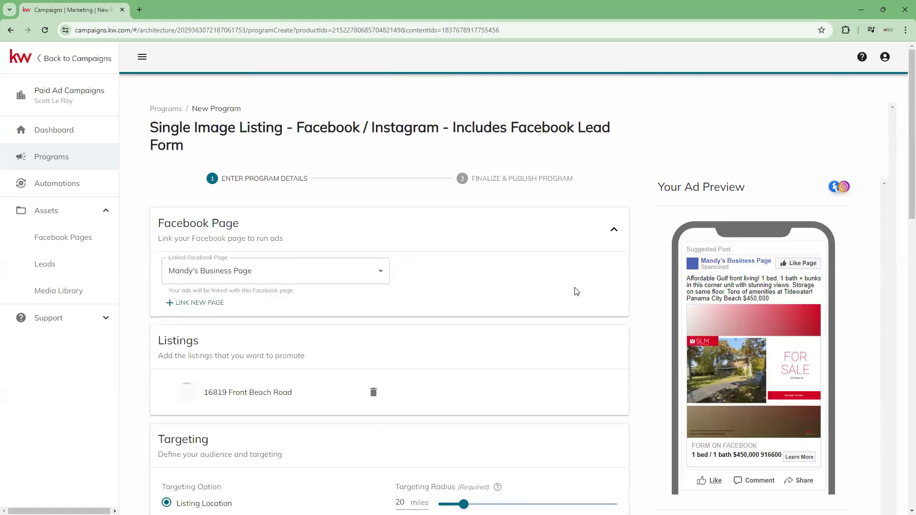
scroll(587, 311, "down", 15)
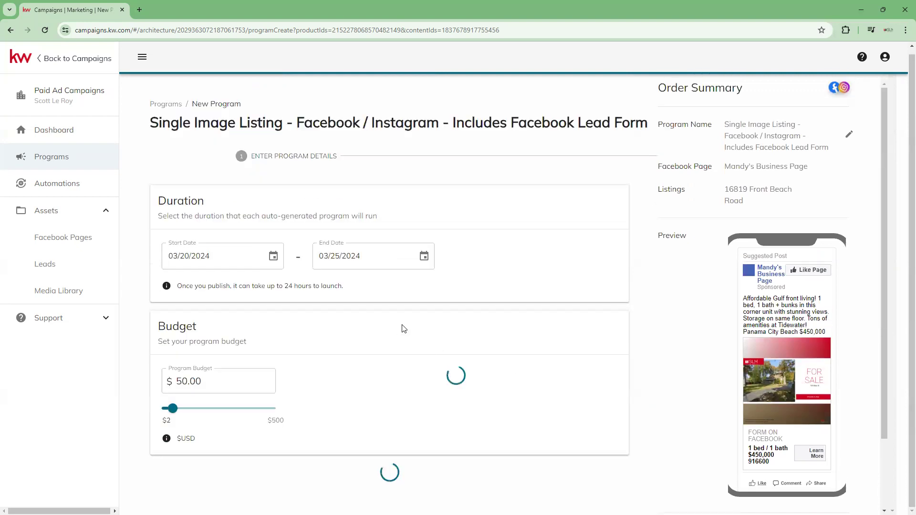
scroll(402, 329, "down", 2)
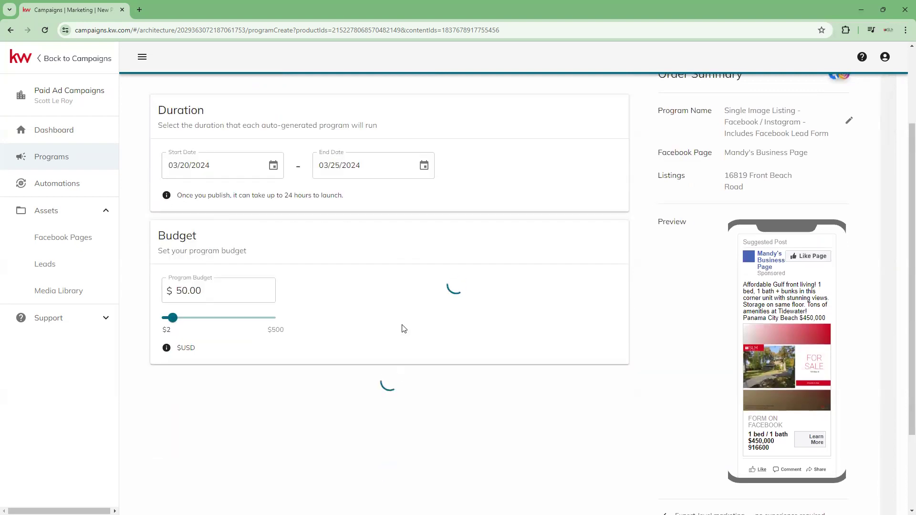
scroll(404, 328, "up", 2)
scroll(404, 329, "down", 3)
scroll(403, 329, "up", 2)
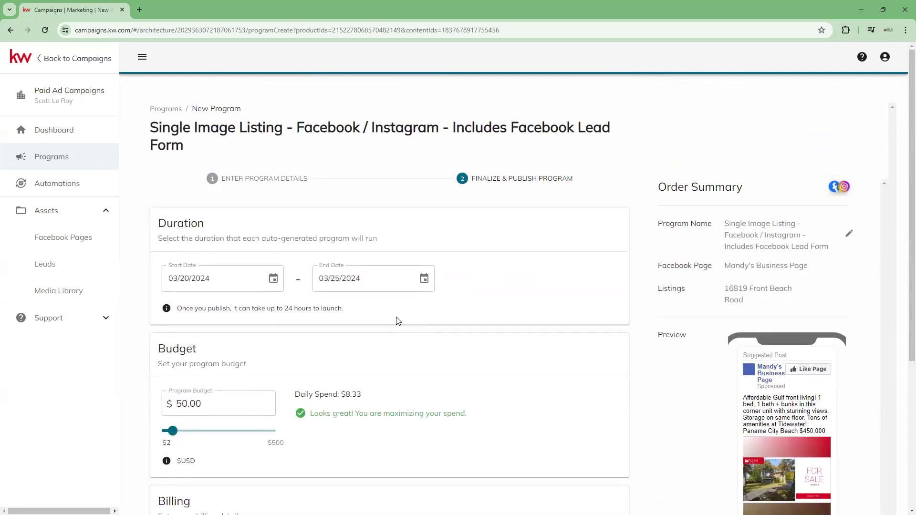
- Set the program's duration to run from 03/21/2024 to 03/25/2024
scroll(382, 318, "down", 1)
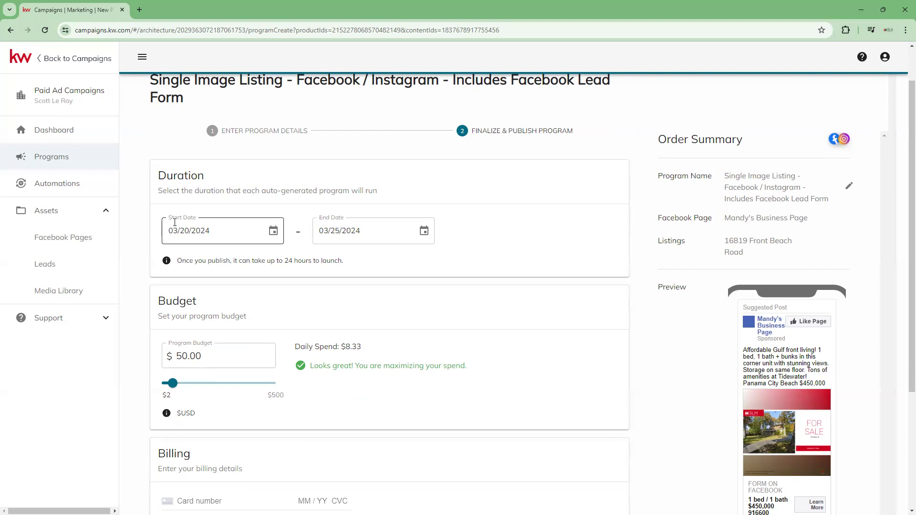
left_click(219, 225)
left_click(274, 231)
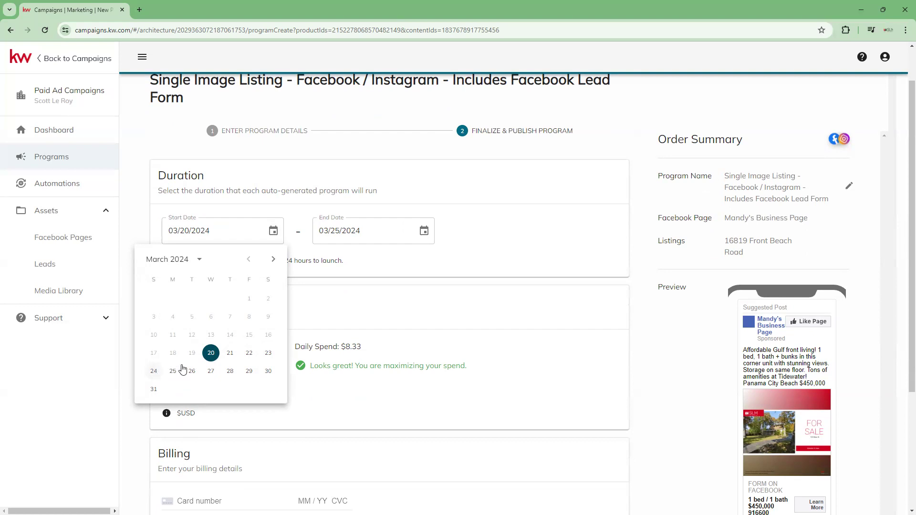
left_click(231, 354)
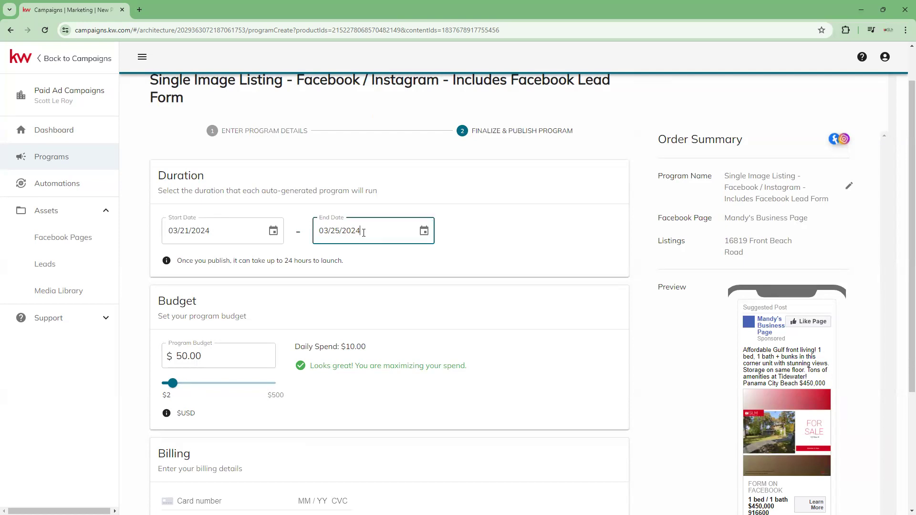
left_click(425, 233)
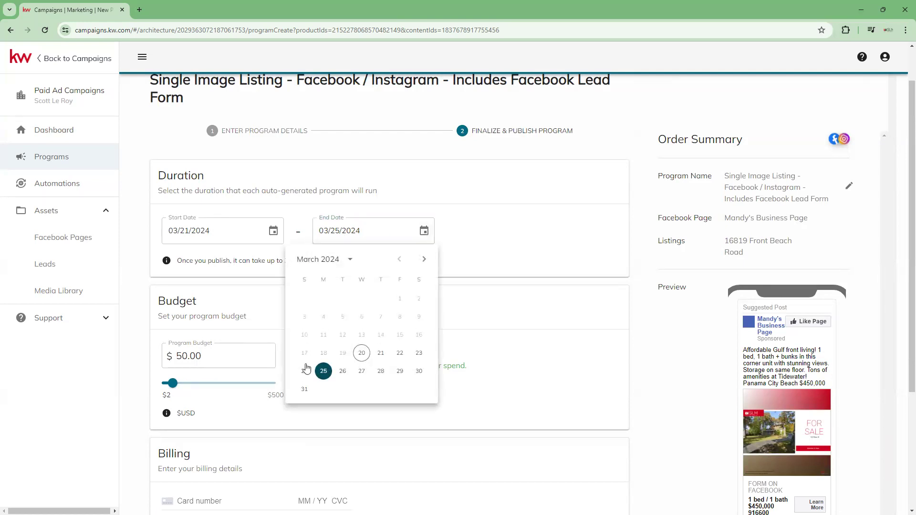
left_click(324, 373)
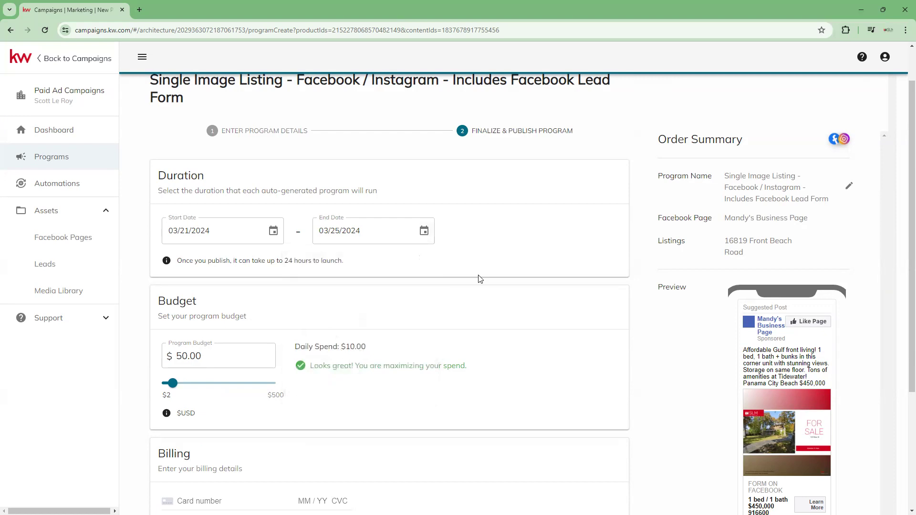
- Set the program budget to $20.00
scroll(494, 244, "down", 2)
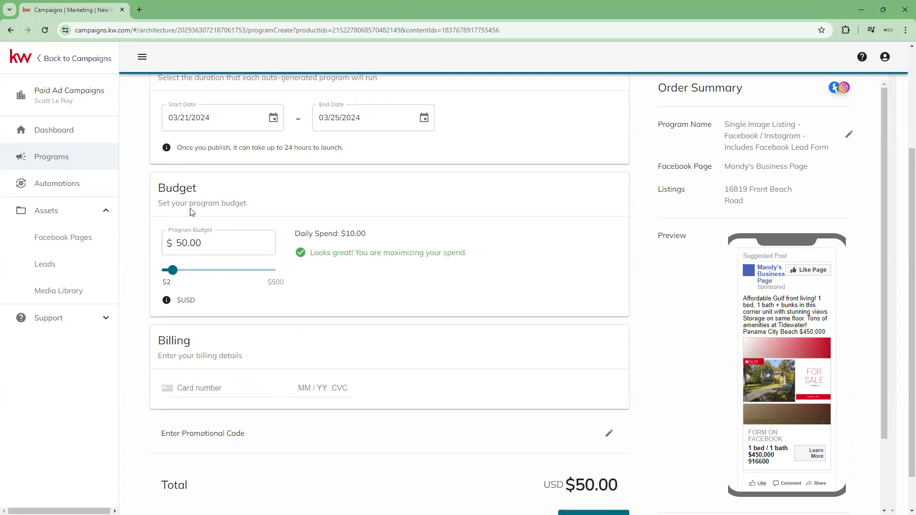
scroll(190, 212, "up", 1)
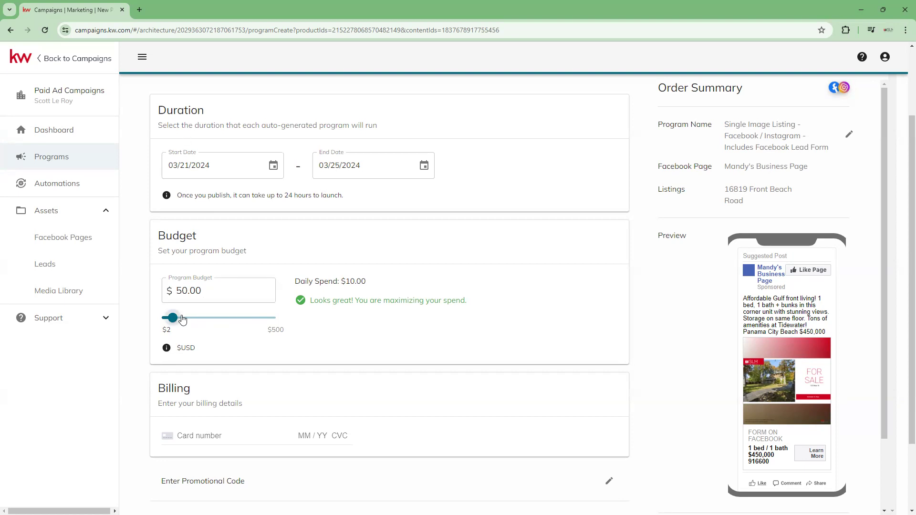
left_click(209, 296)
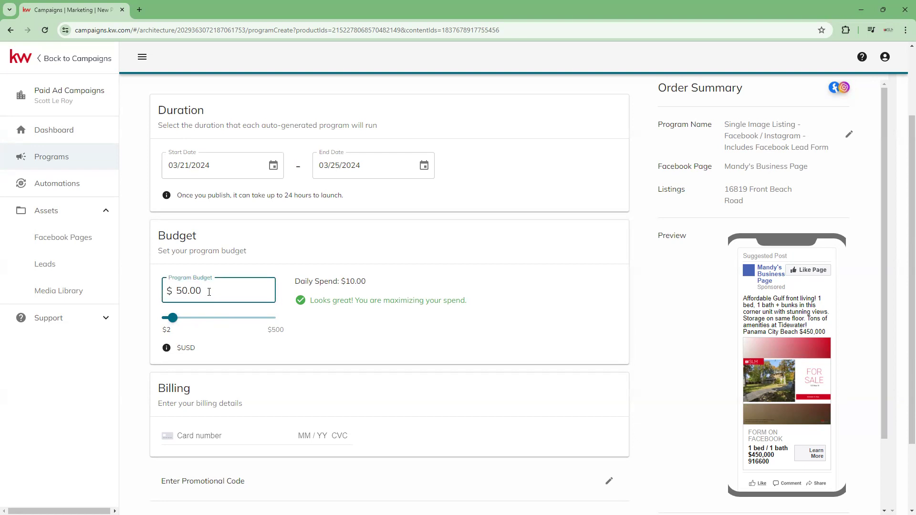
left_click_drag(210, 292, 174, 289)
type("40")
left_click_drag(207, 292, 179, 291)
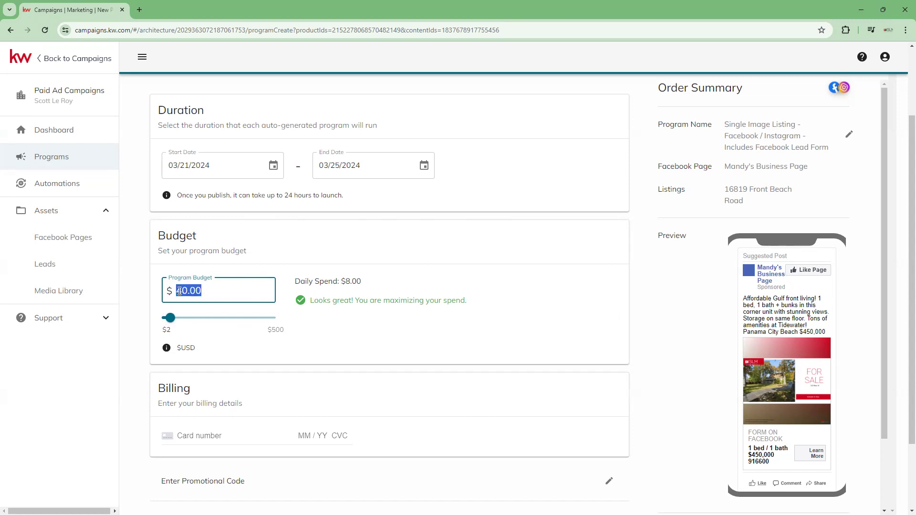
type("20.00")
left_click(342, 329)
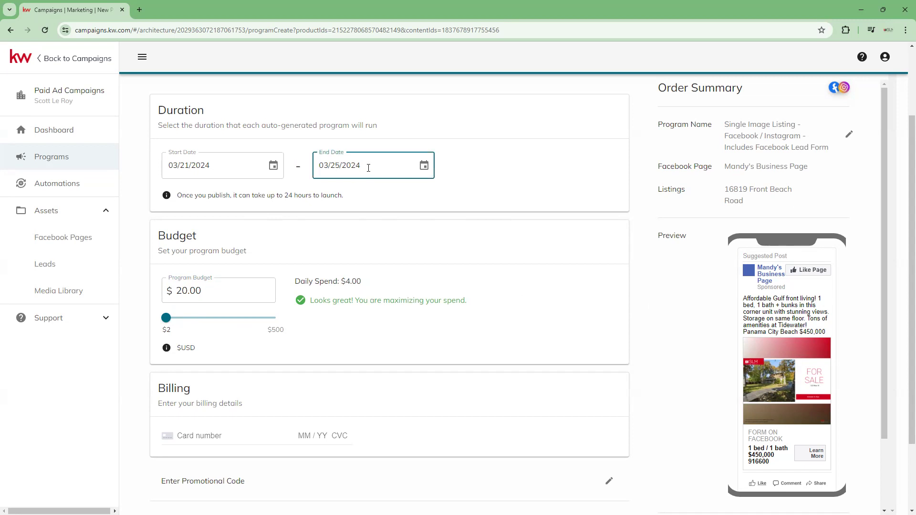
- Shorten the program's duration by setting its end date to 03/22/2024
left_click(425, 167)
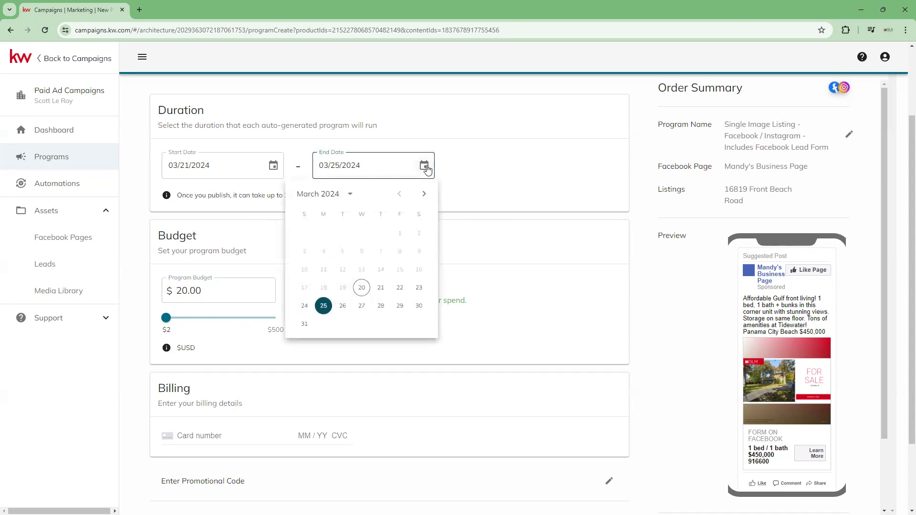
left_click(401, 289)
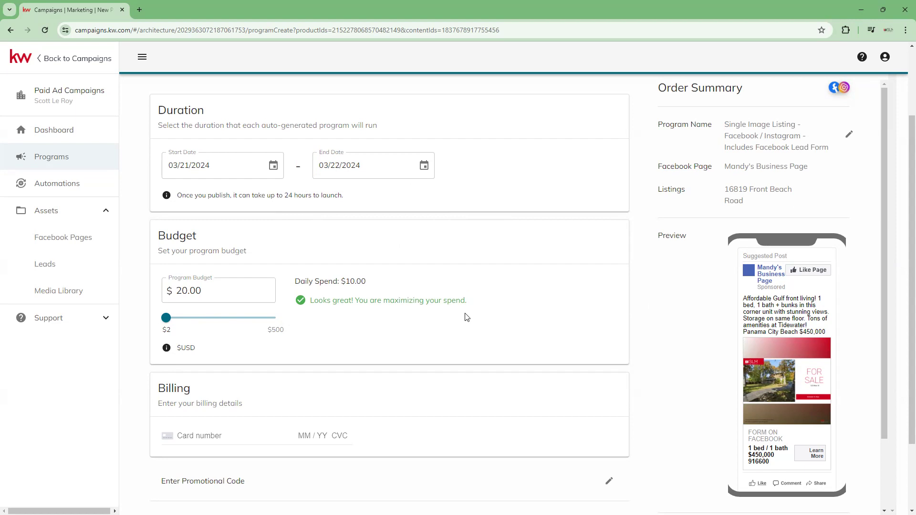
scroll(457, 320, "down", 1)
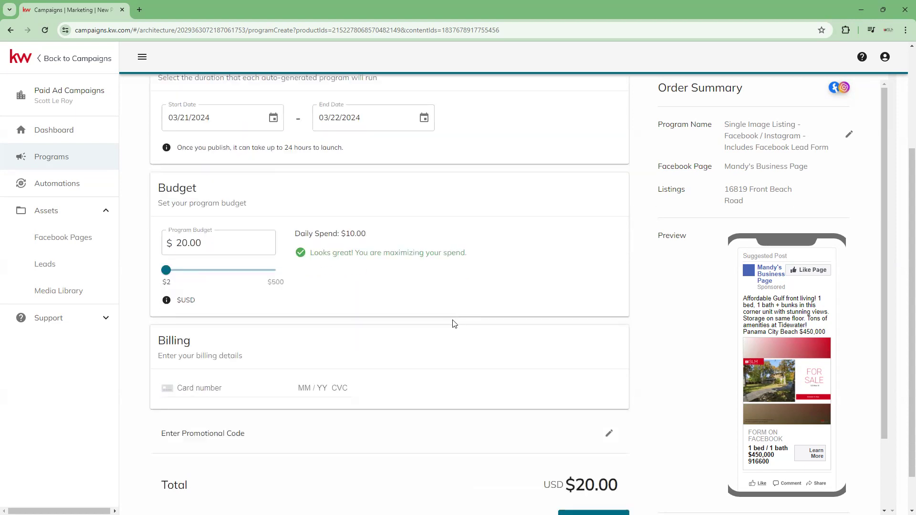
scroll(454, 324, "down", 1)
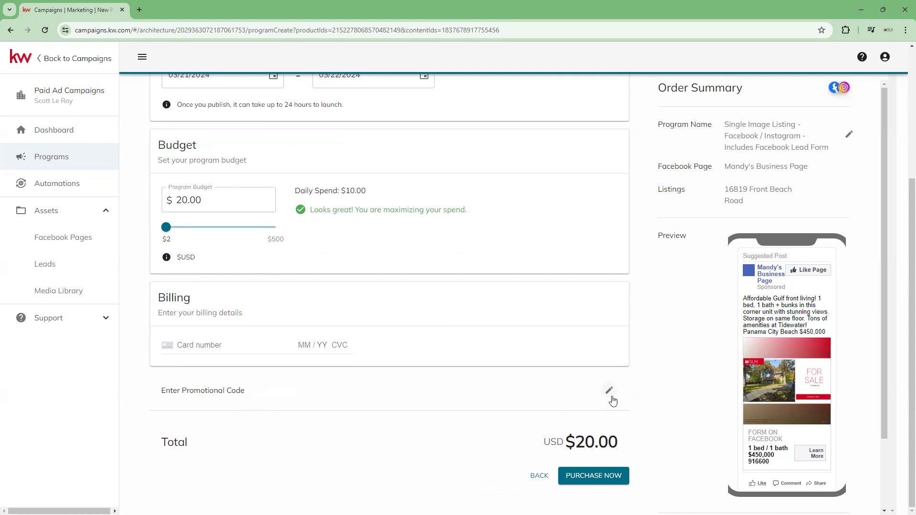
- Review the order summary, the ad preview, the duration and budget settings, and the purchase total
scroll(702, 380, "up", 5)
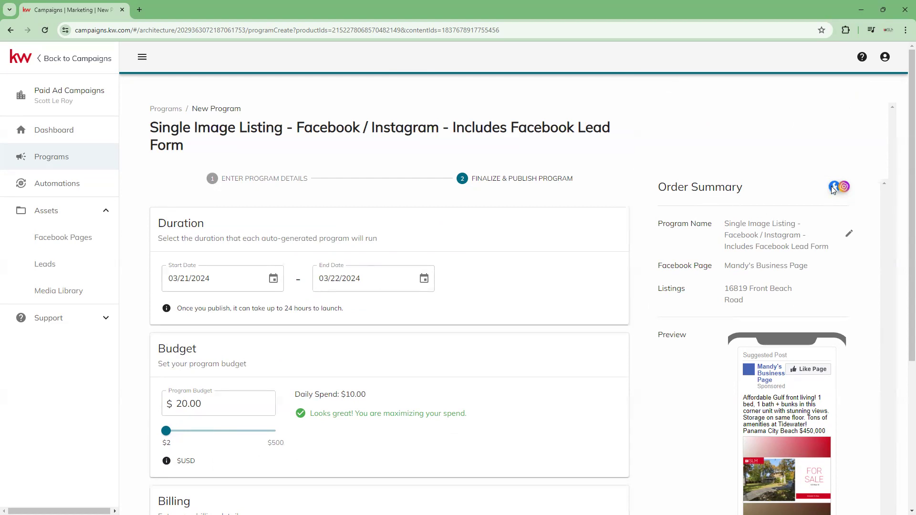
scroll(848, 232, "down", 2)
scroll(848, 231, "down", 1)
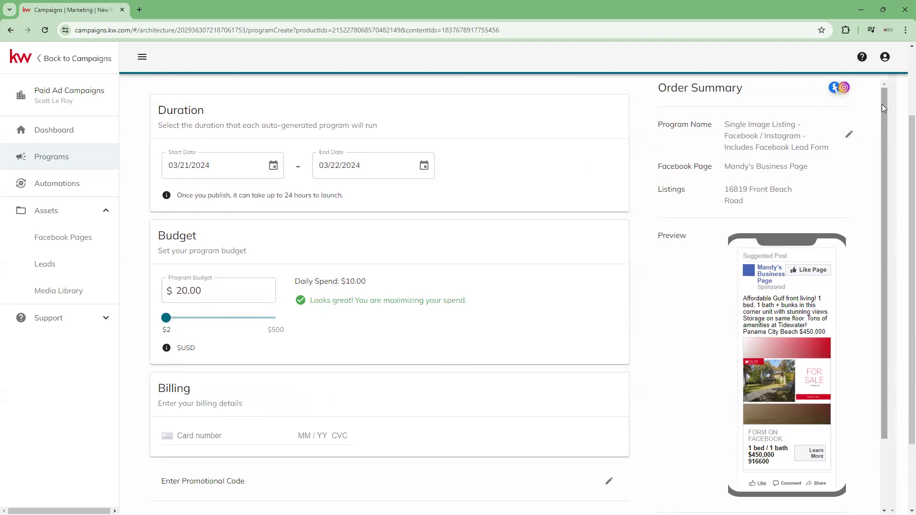
scroll(793, 129, "down", 1)
scroll(792, 127, "up", 1)
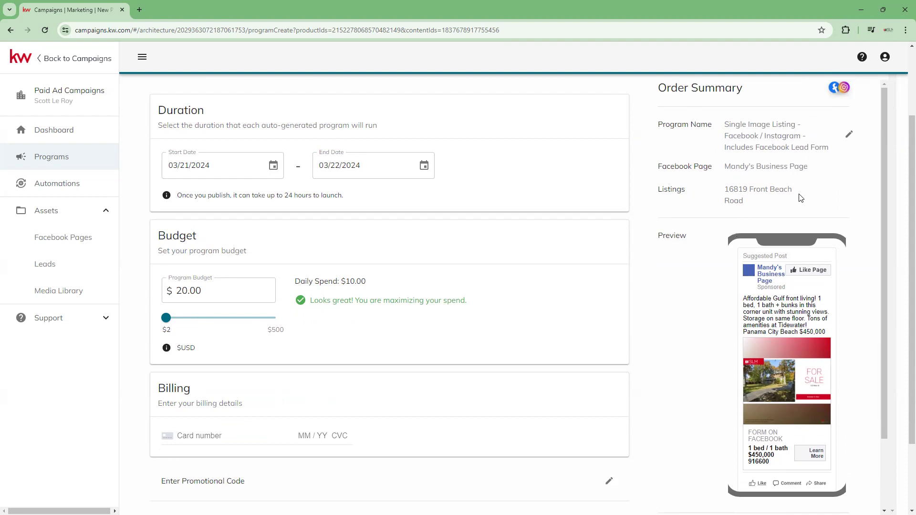
scroll(801, 200, "down", 2)
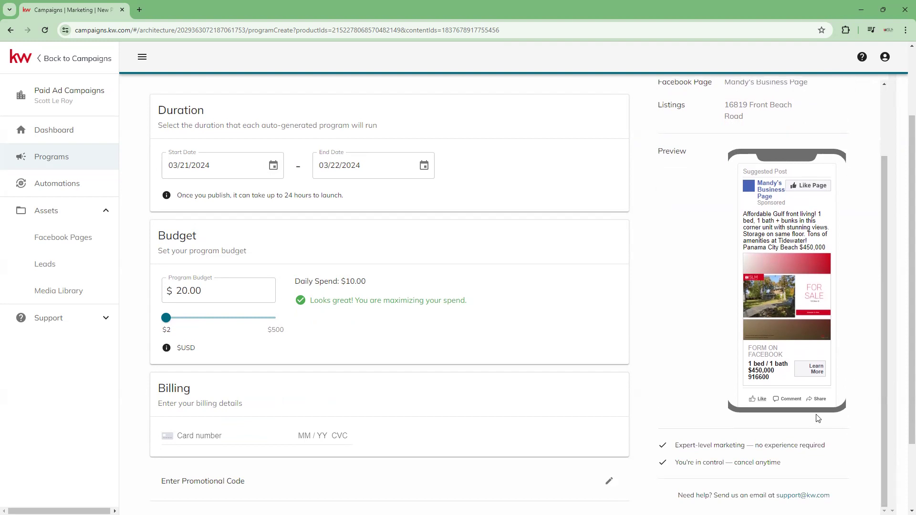
scroll(789, 169, "down", 1)
scroll(789, 169, "down", 1)
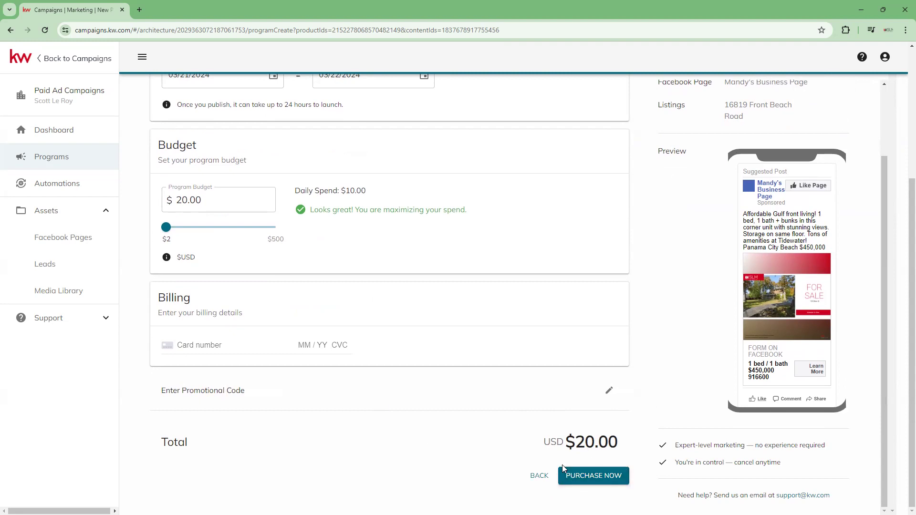
- Try to purchase the program with the billing card details left empty
left_click(596, 477)
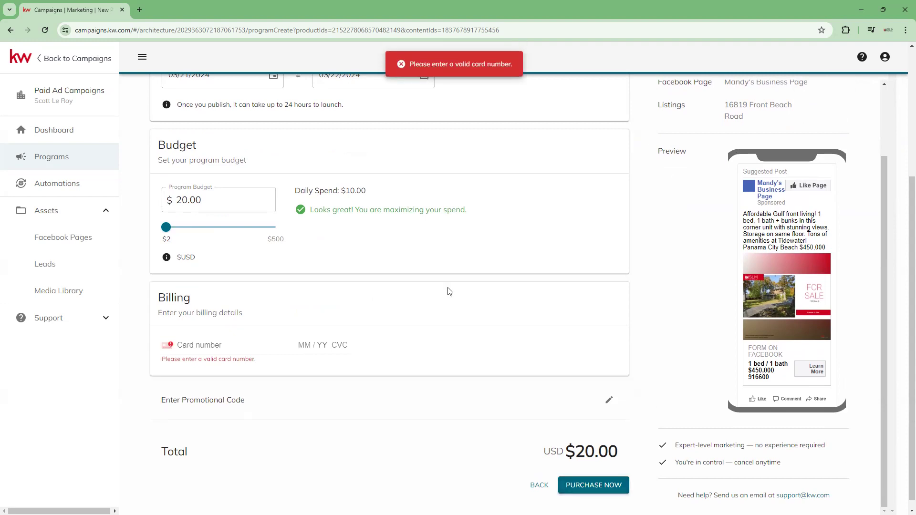
scroll(468, 383, "up", 1)
scroll(468, 384, "up", 3)
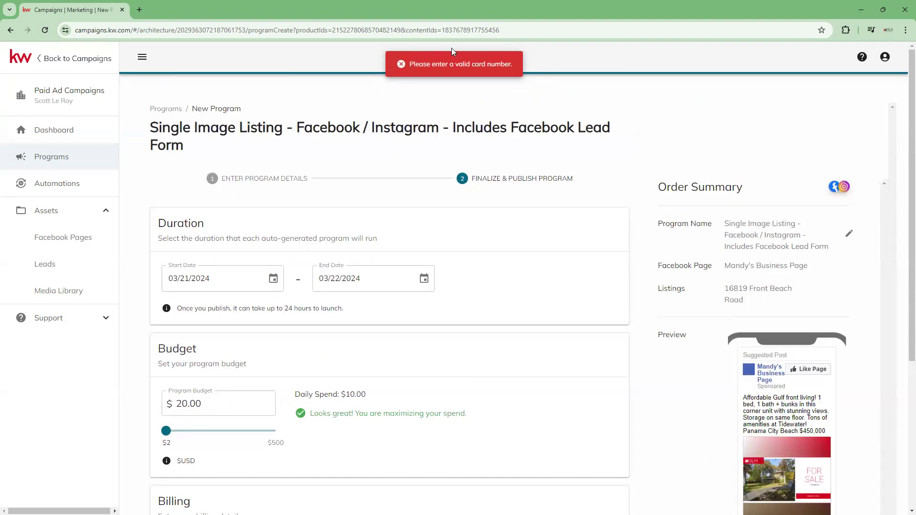
scroll(458, 334, "down", 4)
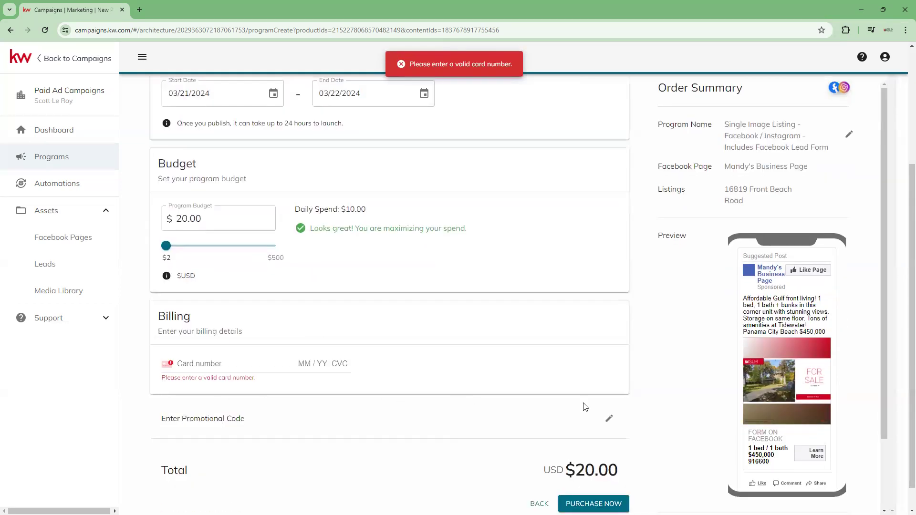
scroll(621, 391, "up", 2)
scroll(682, 402, "up", 2)
scroll(665, 385, "down", 4)
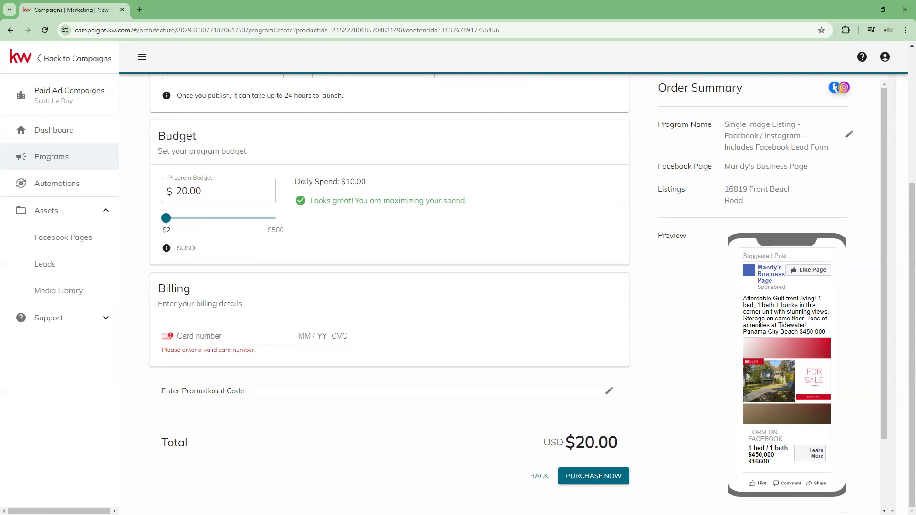
- Leave the new program, discarding its unsaved changes, and open the list of all programs
left_click(65, 134)
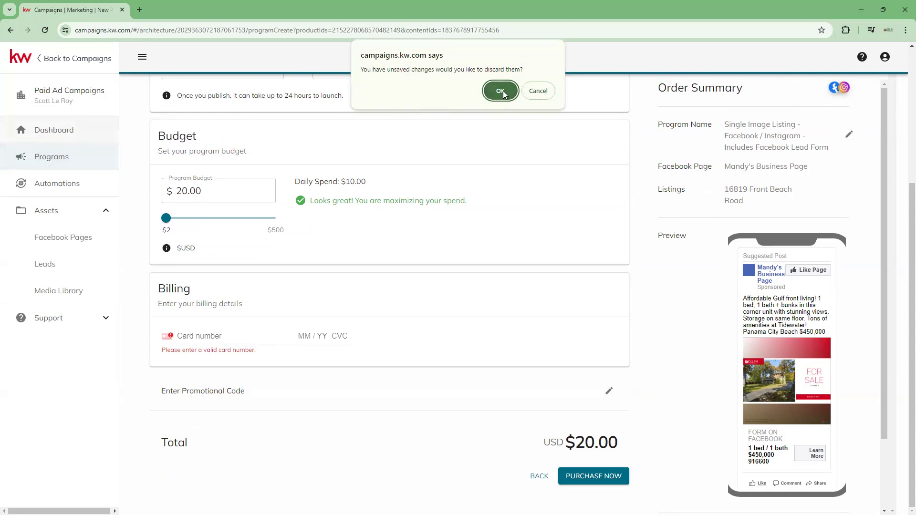
left_click(501, 90)
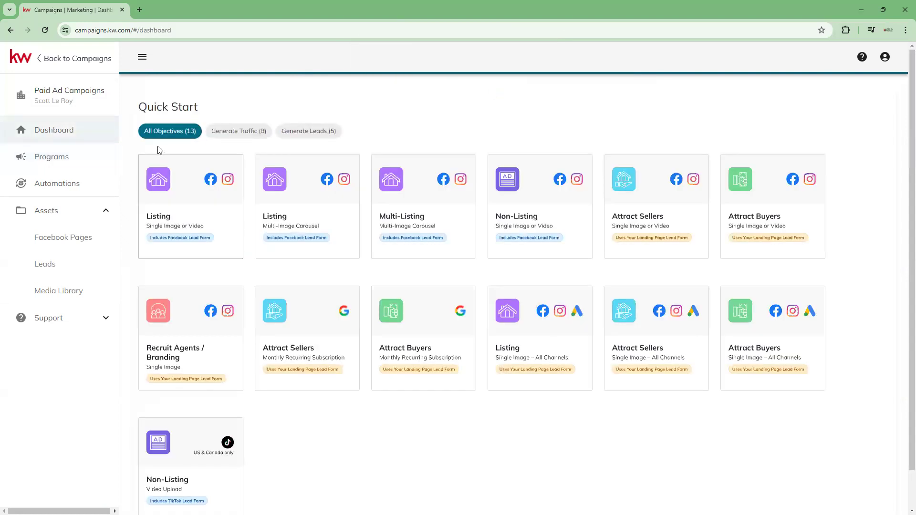
left_click(52, 161)
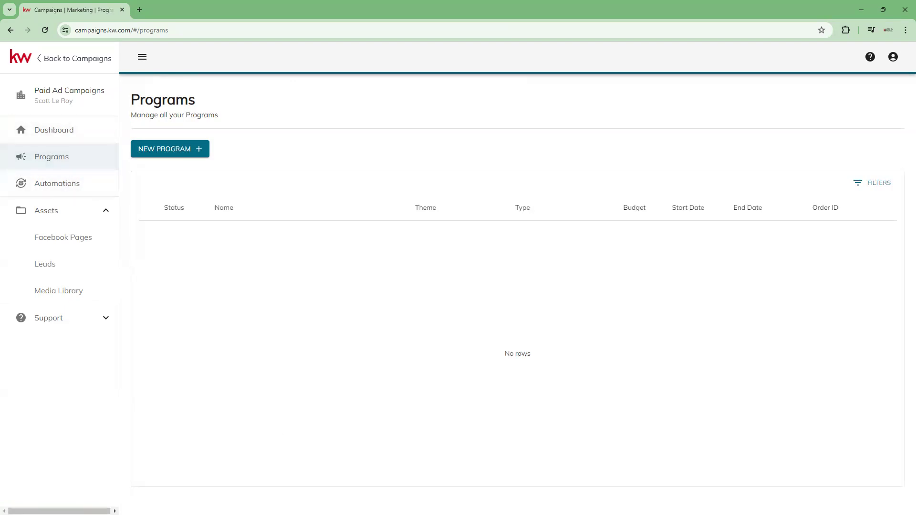
- Leave the paid ad site for the main Campaigns area and open the Listings page
left_click(37, 58)
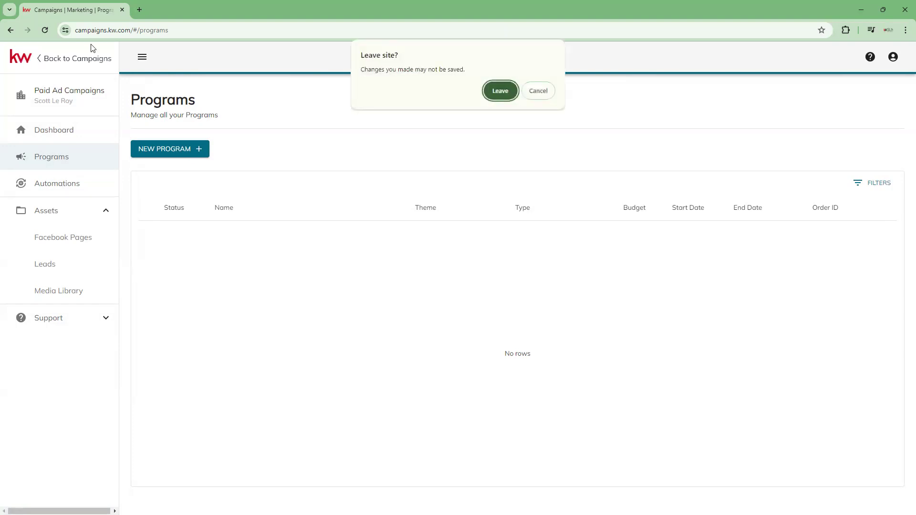
left_click(499, 90)
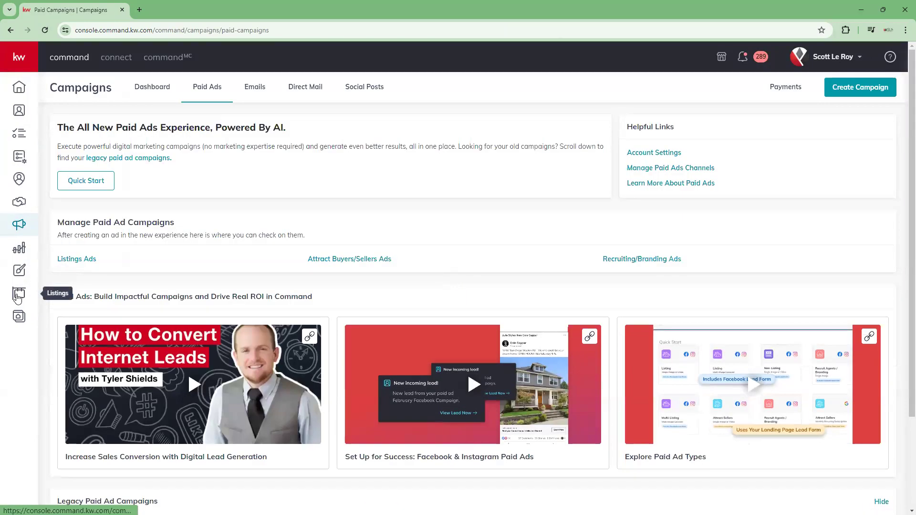
left_click(19, 293)
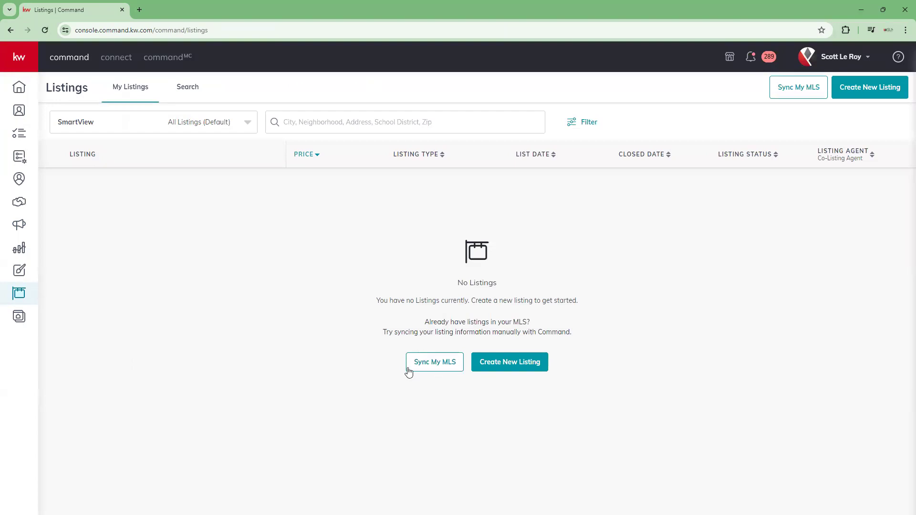
- Start the MLS sync and search for a listing to claim by entering a sample street address
left_click(447, 367)
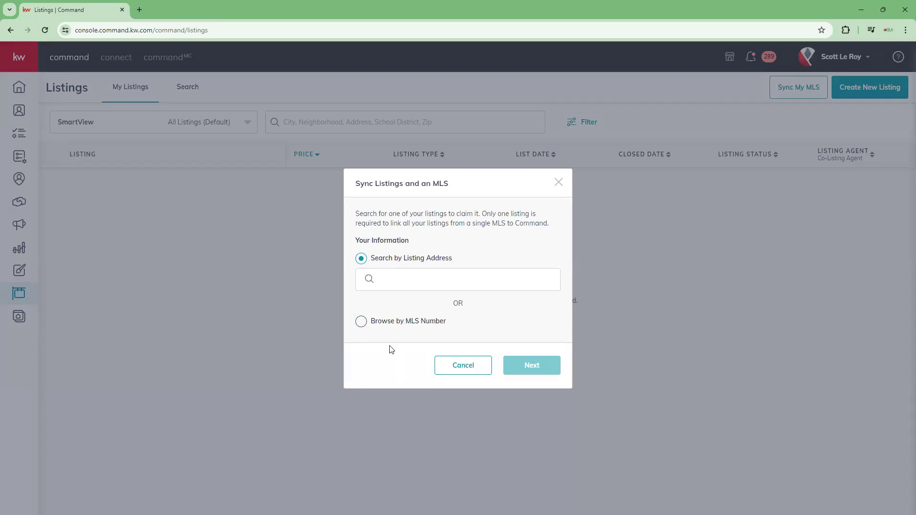
left_click(364, 322)
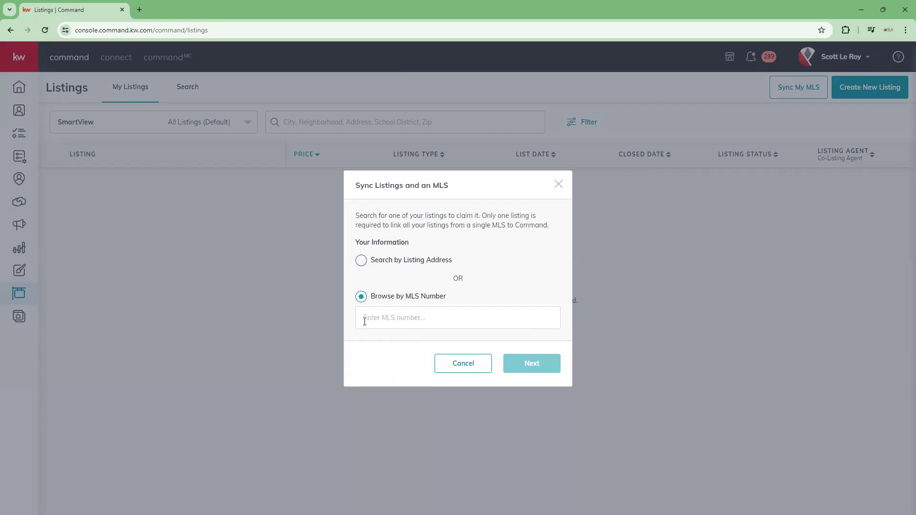
left_click(361, 262)
left_click(421, 274)
type("123")
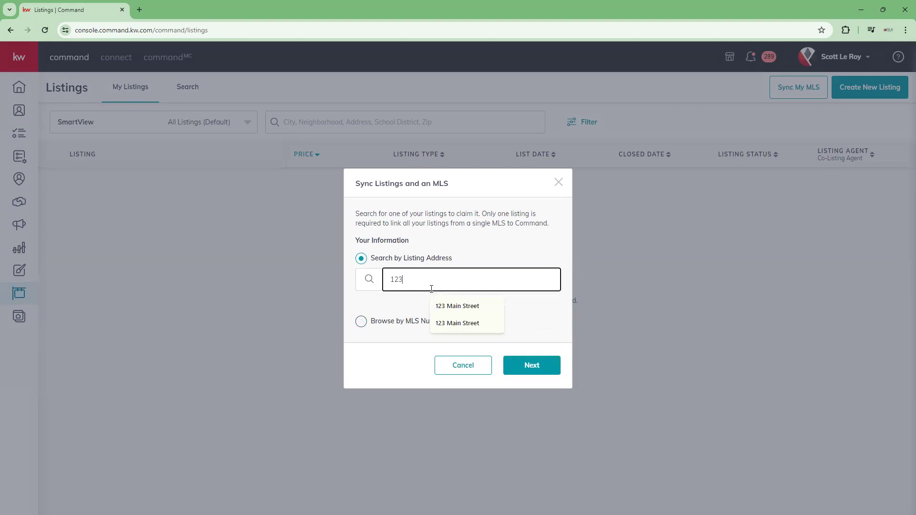
left_click(448, 306)
left_click(550, 363)
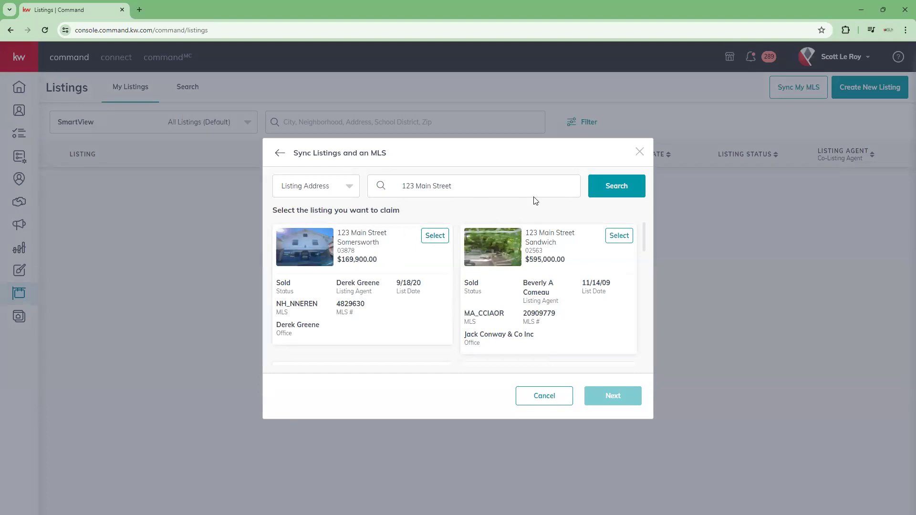
- Try to claim the Somersworth listing and the Sandwich listing for the MLS sync
left_click(432, 236)
left_click(639, 402)
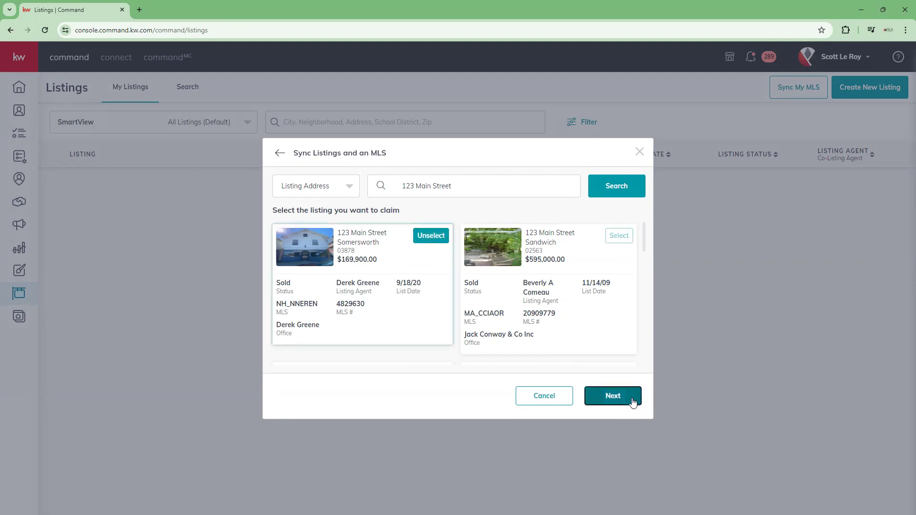
left_click(416, 236)
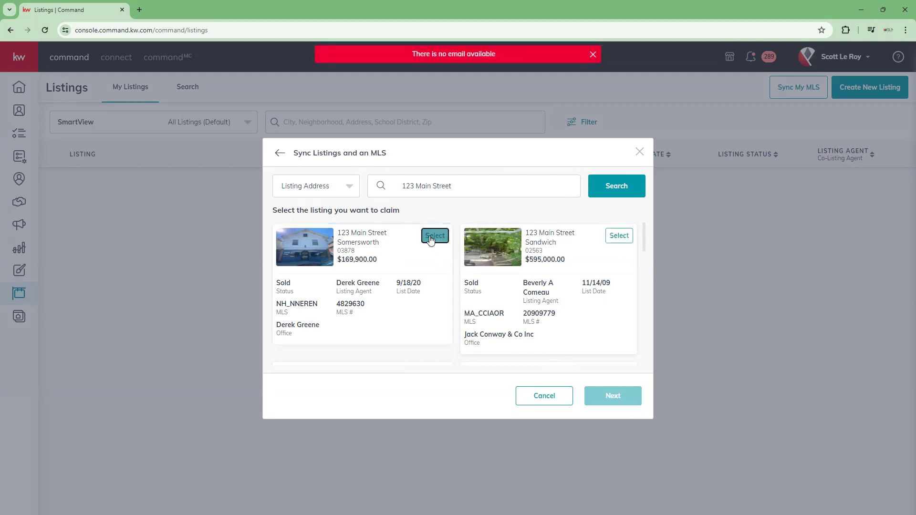
left_click(618, 236)
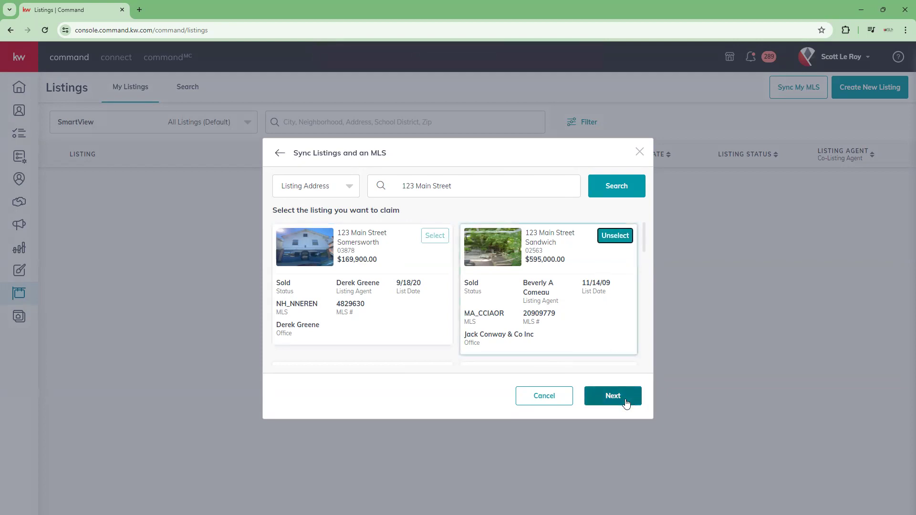
left_click(627, 404)
left_click(615, 236)
- Proceed with the Spavinaw listing as far as the listing agent role question and cancel the MLS sync
scroll(528, 263, "down", 2)
scroll(528, 263, "down", 6)
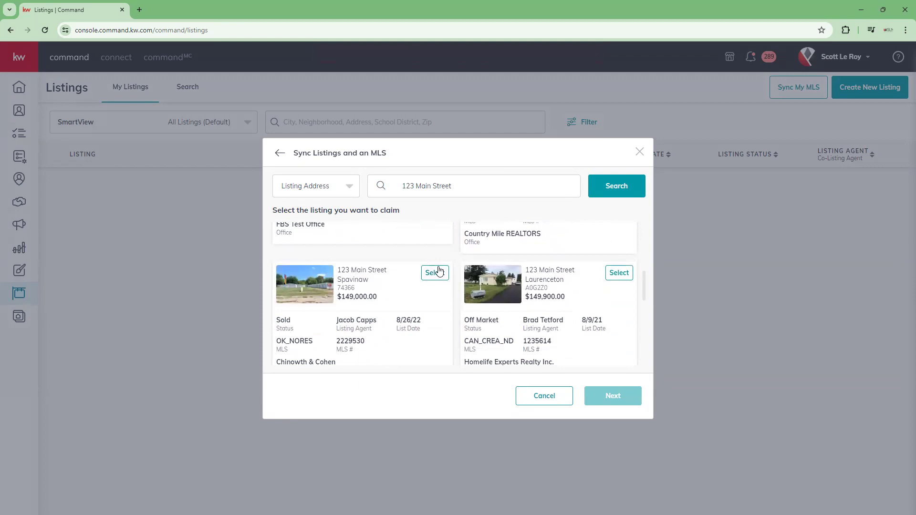
left_click(438, 272)
left_click(635, 397)
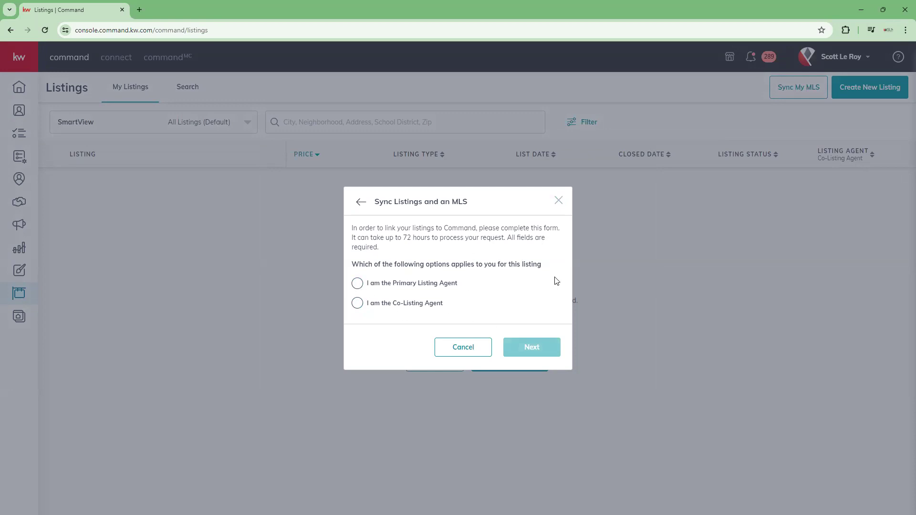
left_click(559, 201)
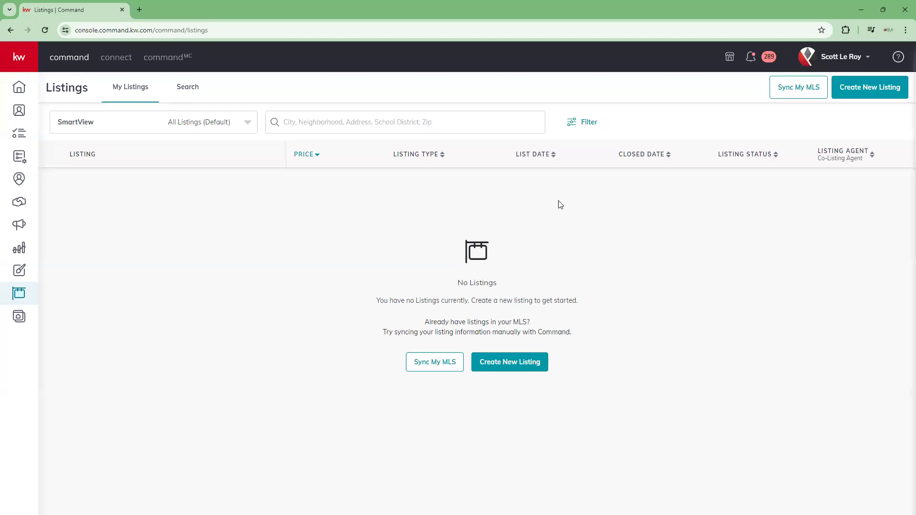